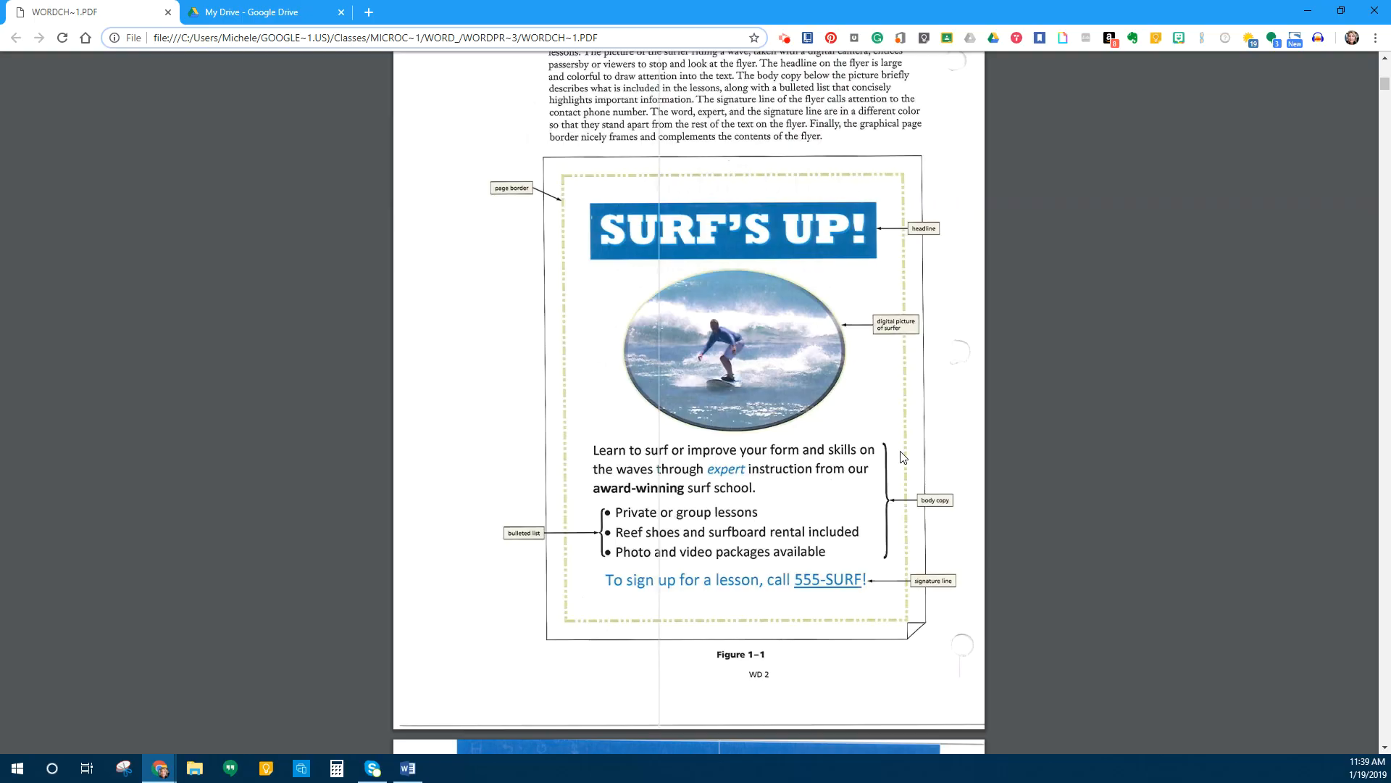
Step: Switch to Word and create a new blank document
click(407, 770)
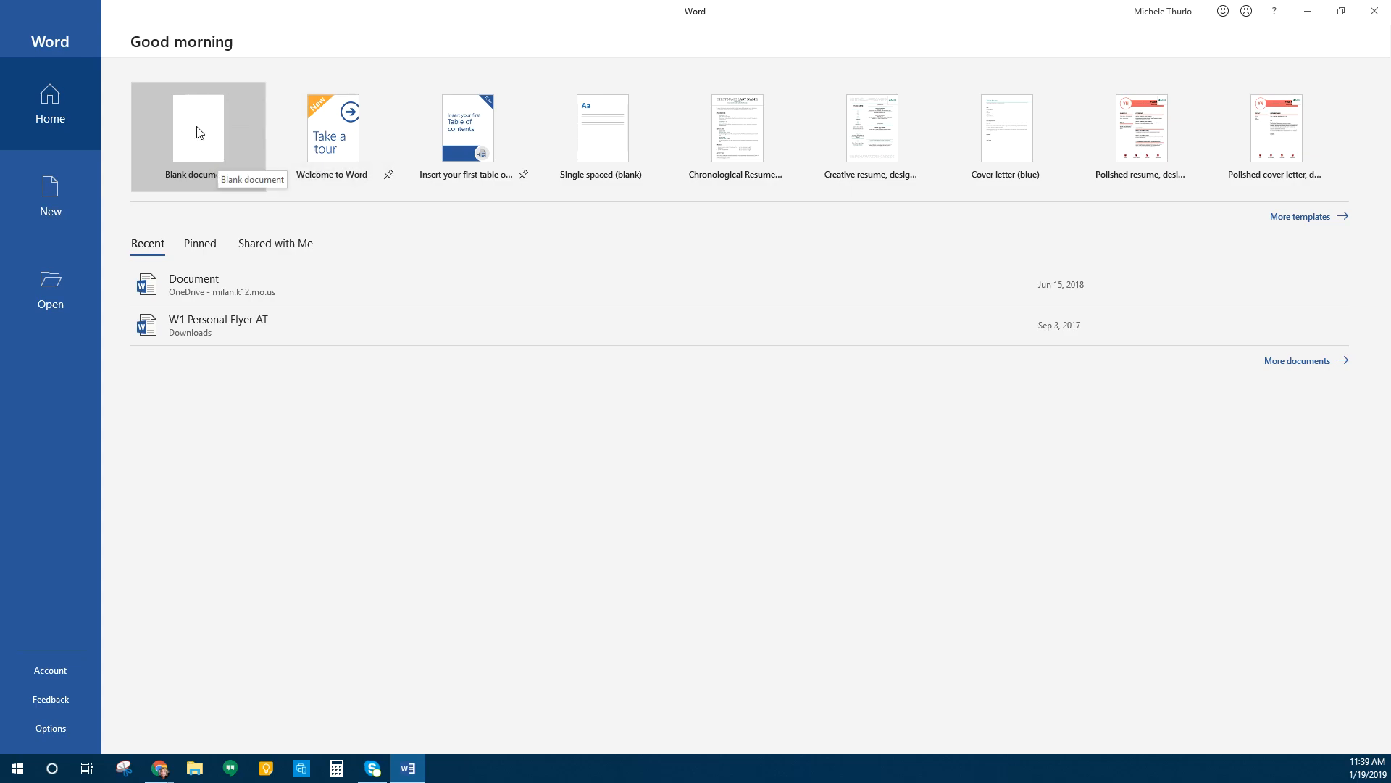
click(35, 197)
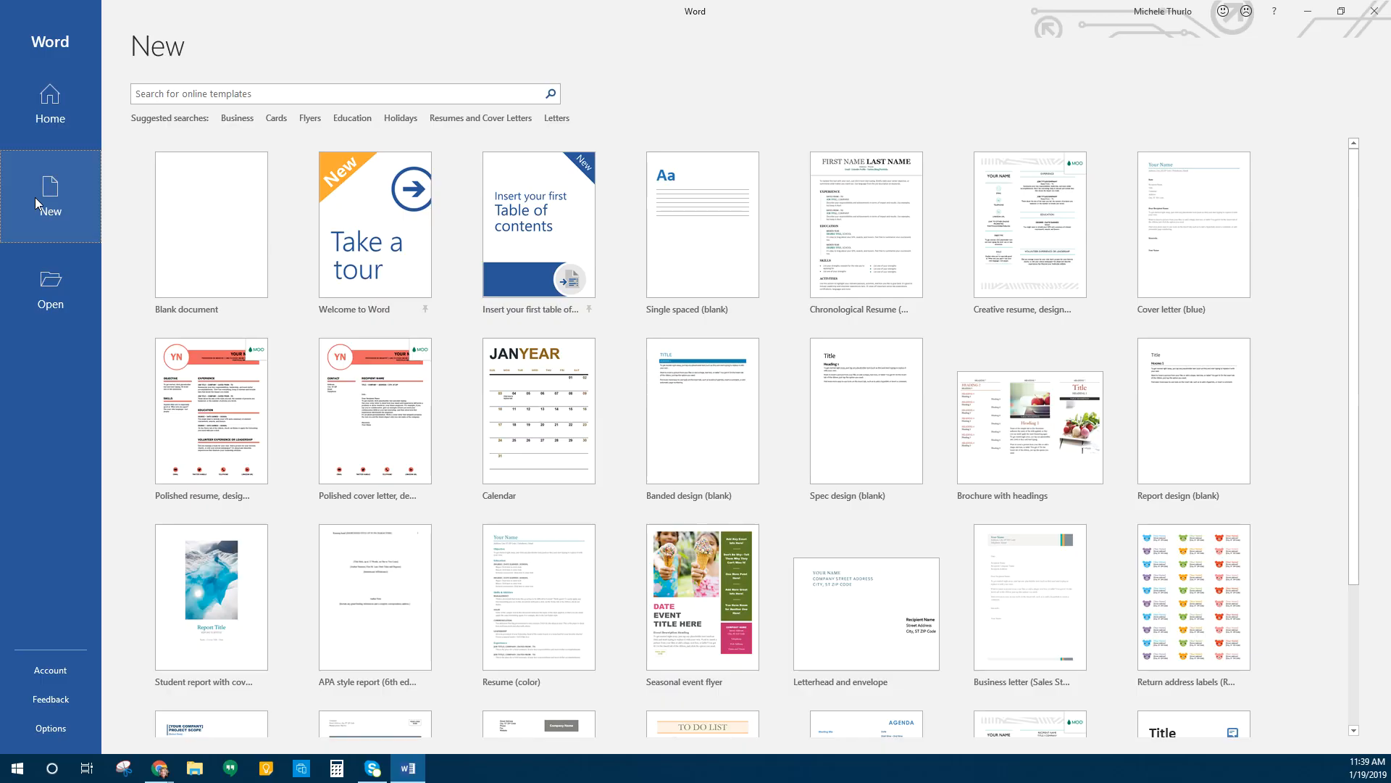
click(196, 244)
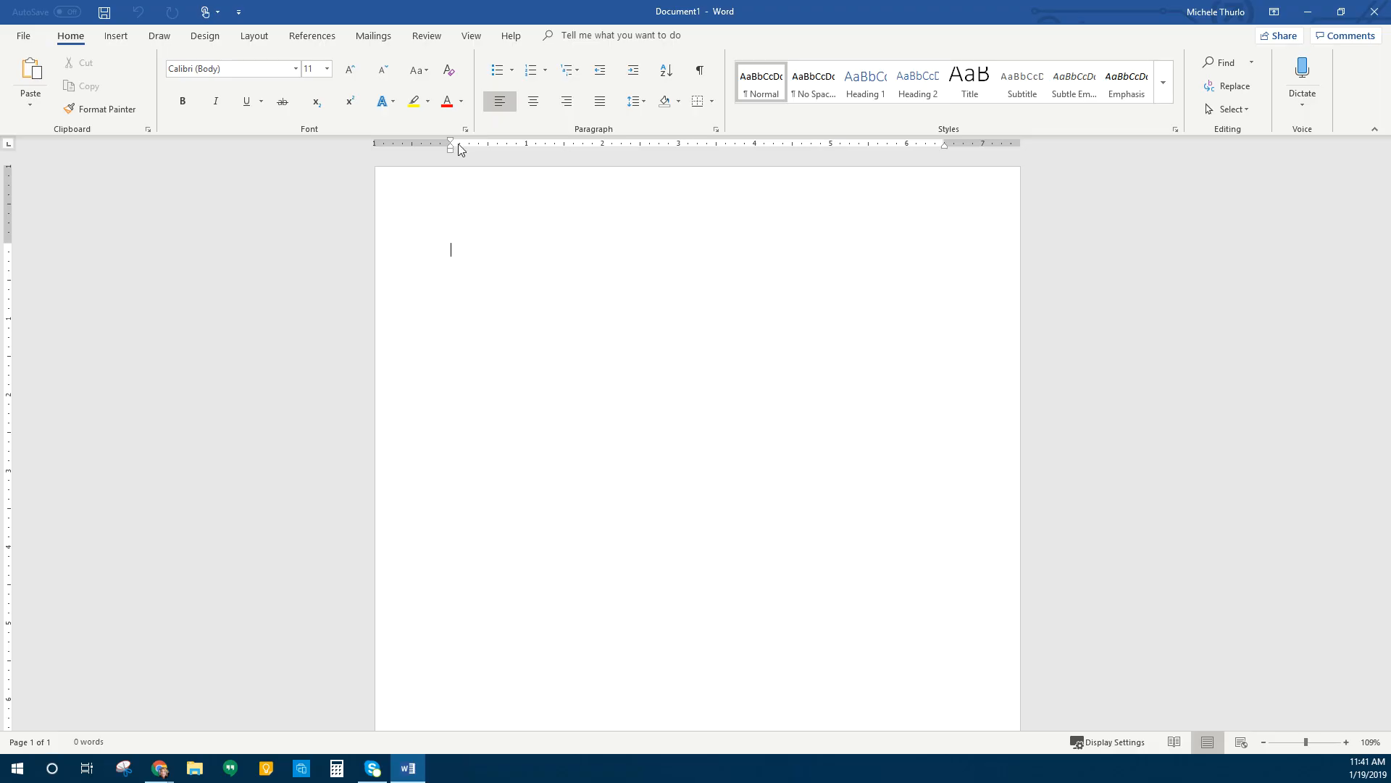
Step: Hide the ruler and display it again
click(473, 36)
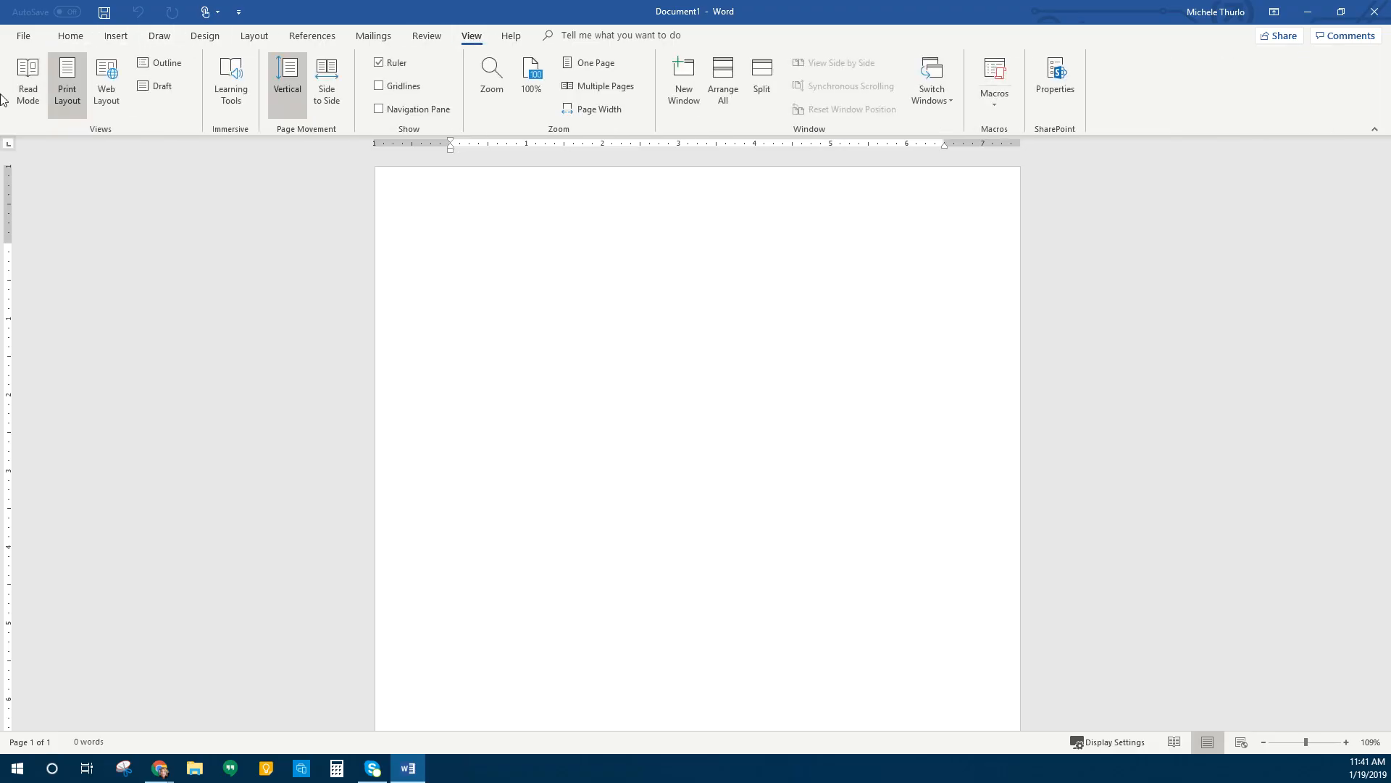
click(380, 64)
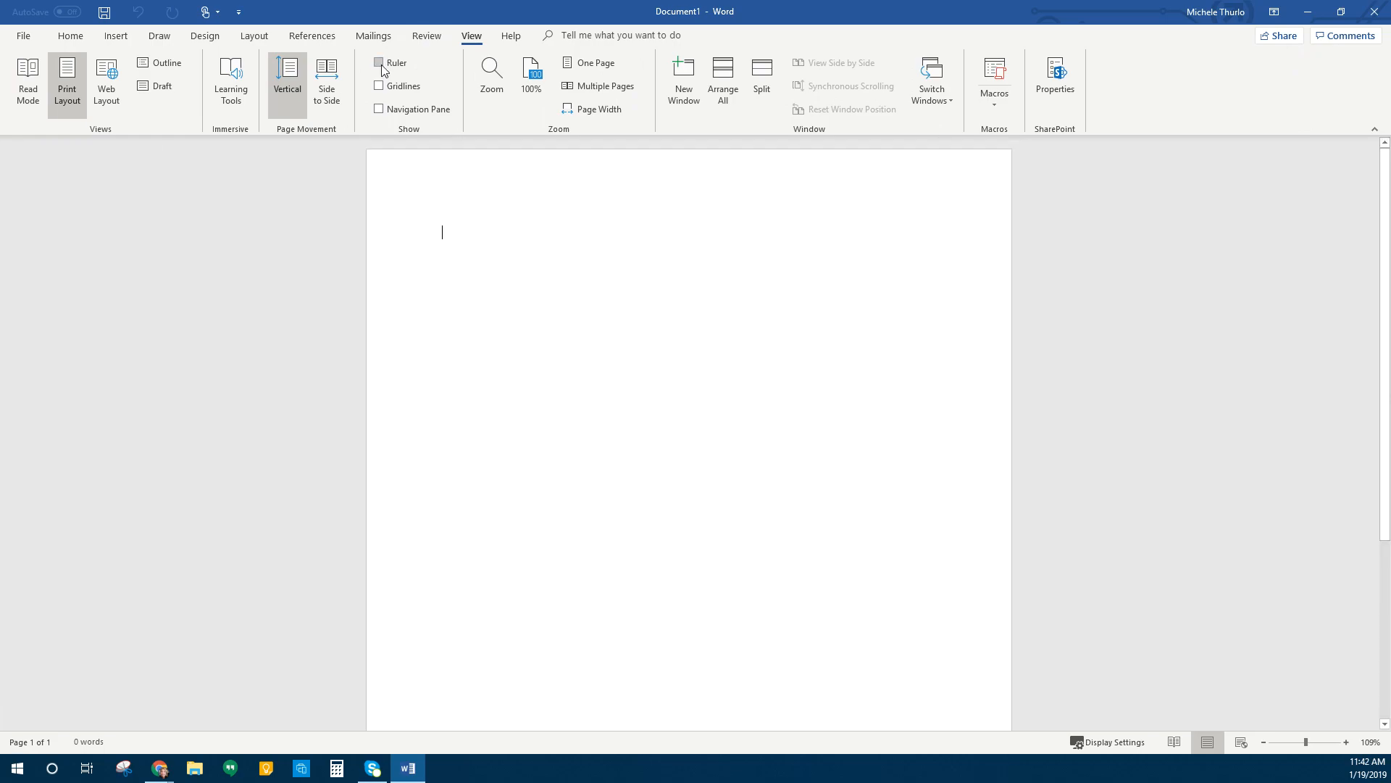
click(379, 64)
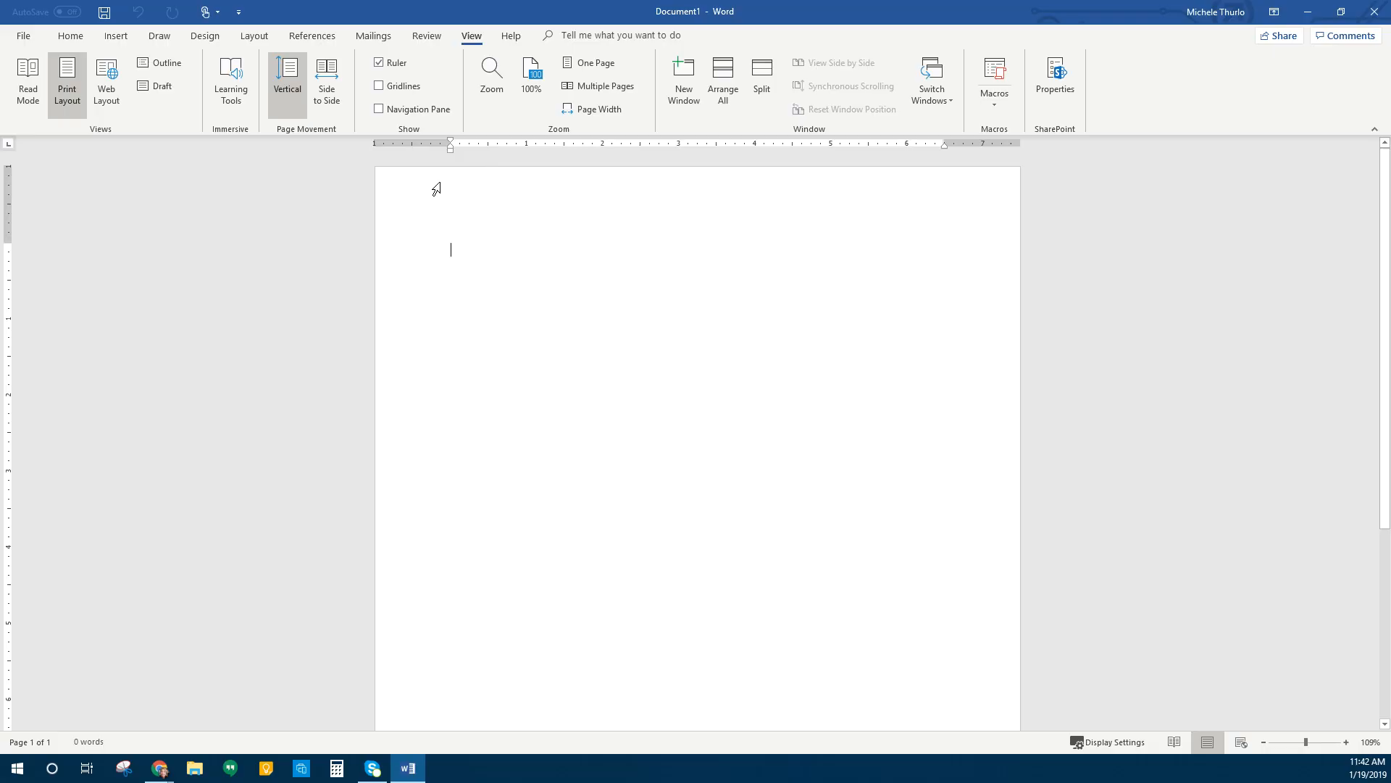
Step: Look at the text effects and typography choices available for text, applying none
click(70, 37)
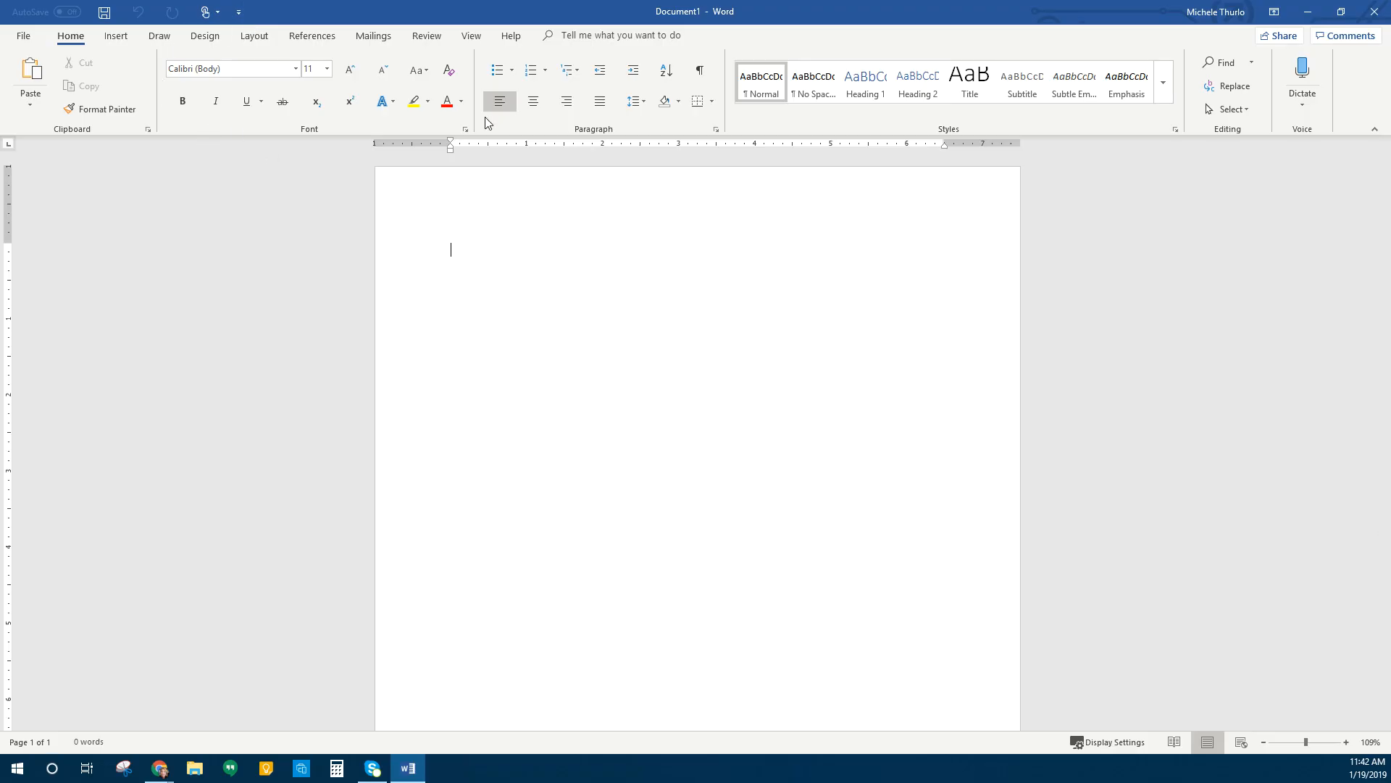
click(385, 108)
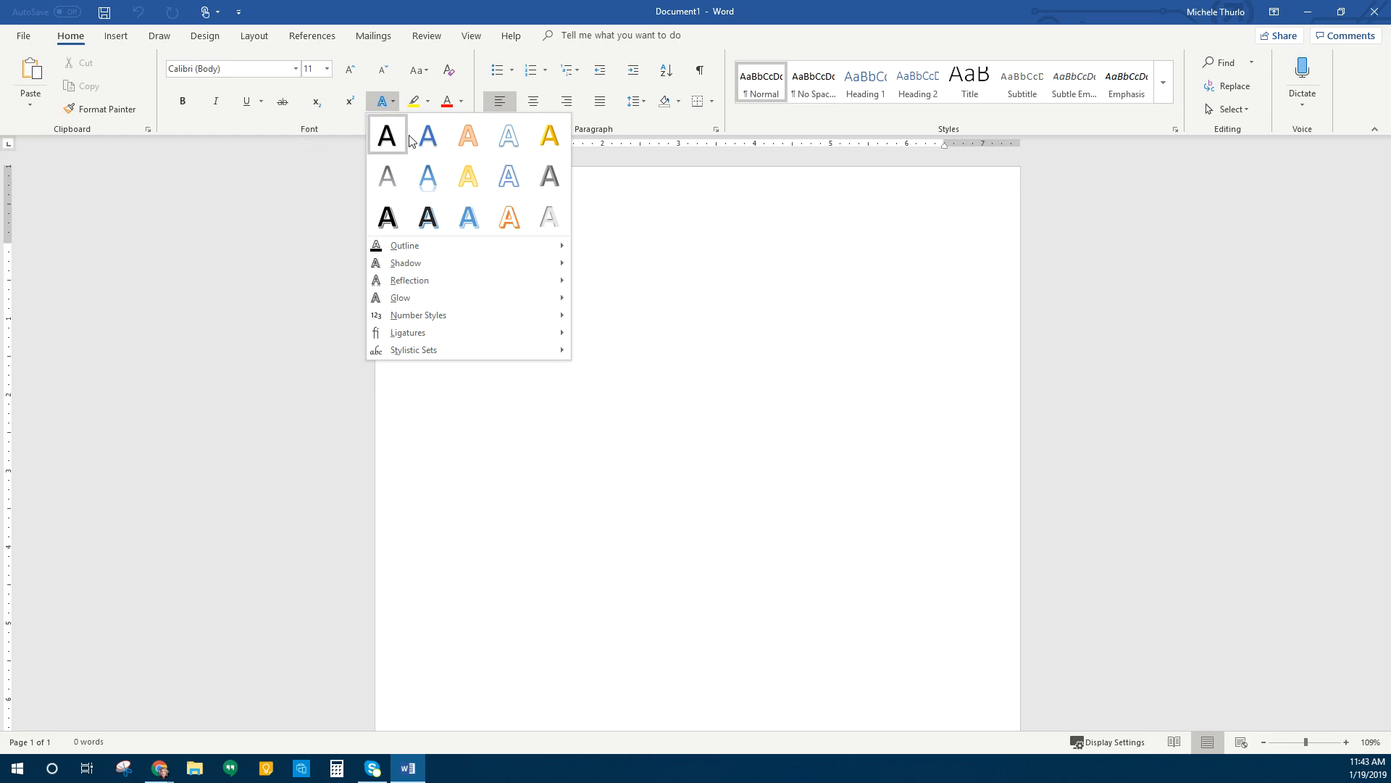
click(195, 247)
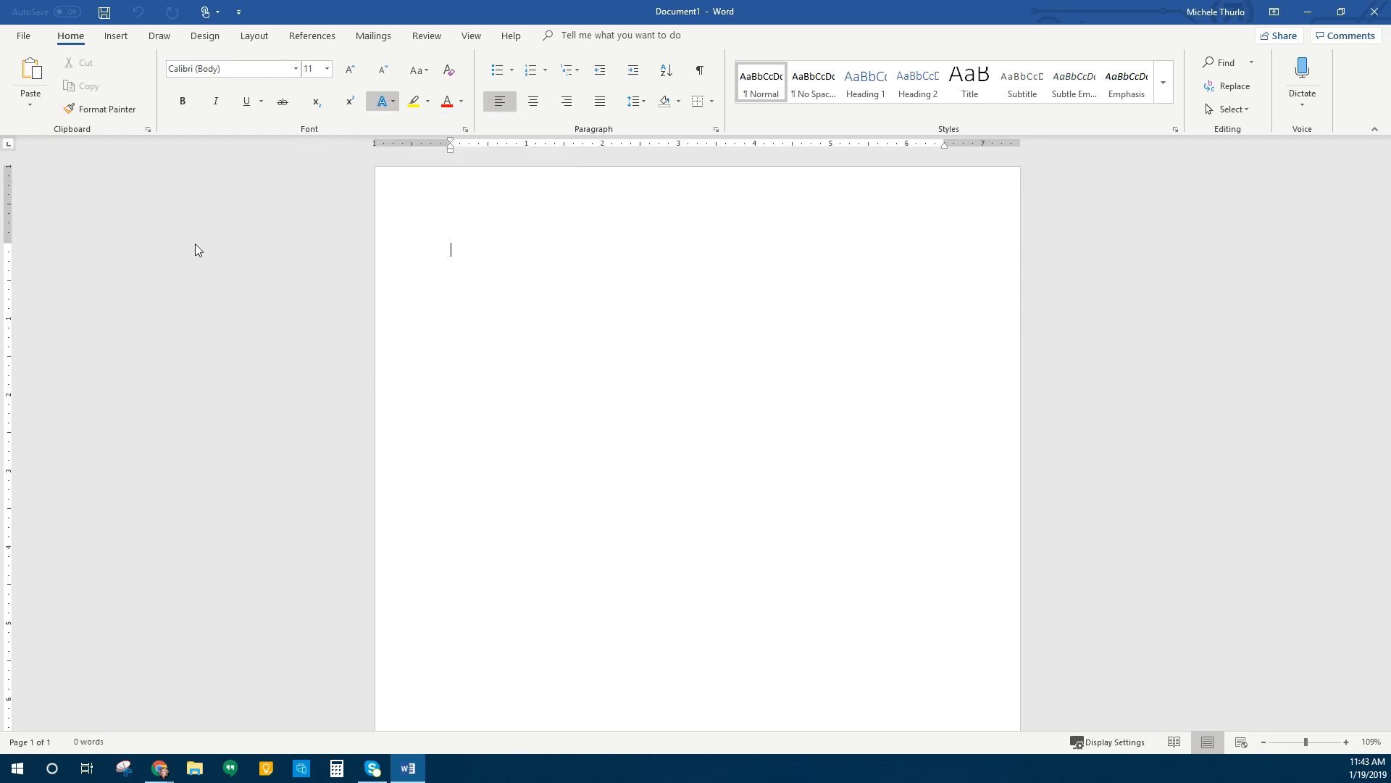
Step: Look through the popular commands that can be added to the Quick Access Toolbar, leaving the toolbar as it is
click(239, 13)
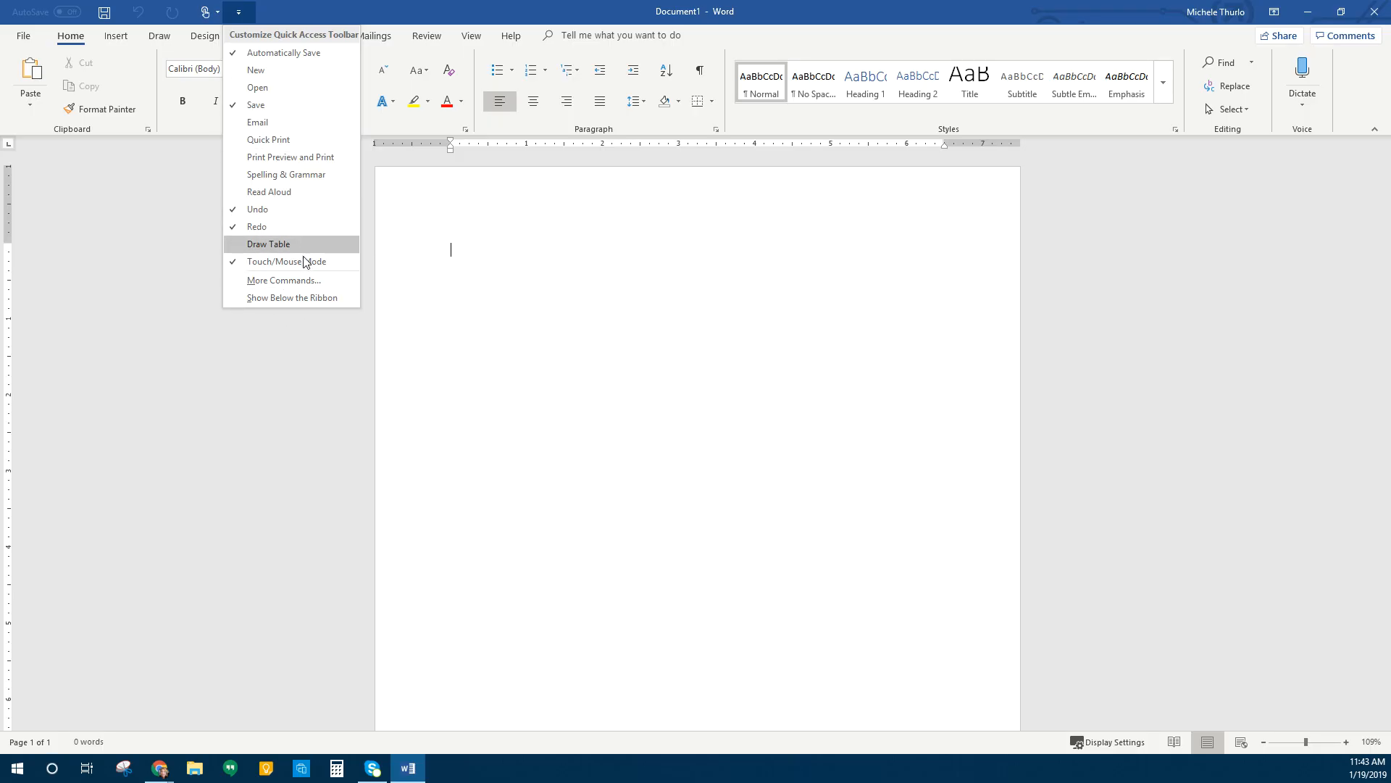
click(302, 281)
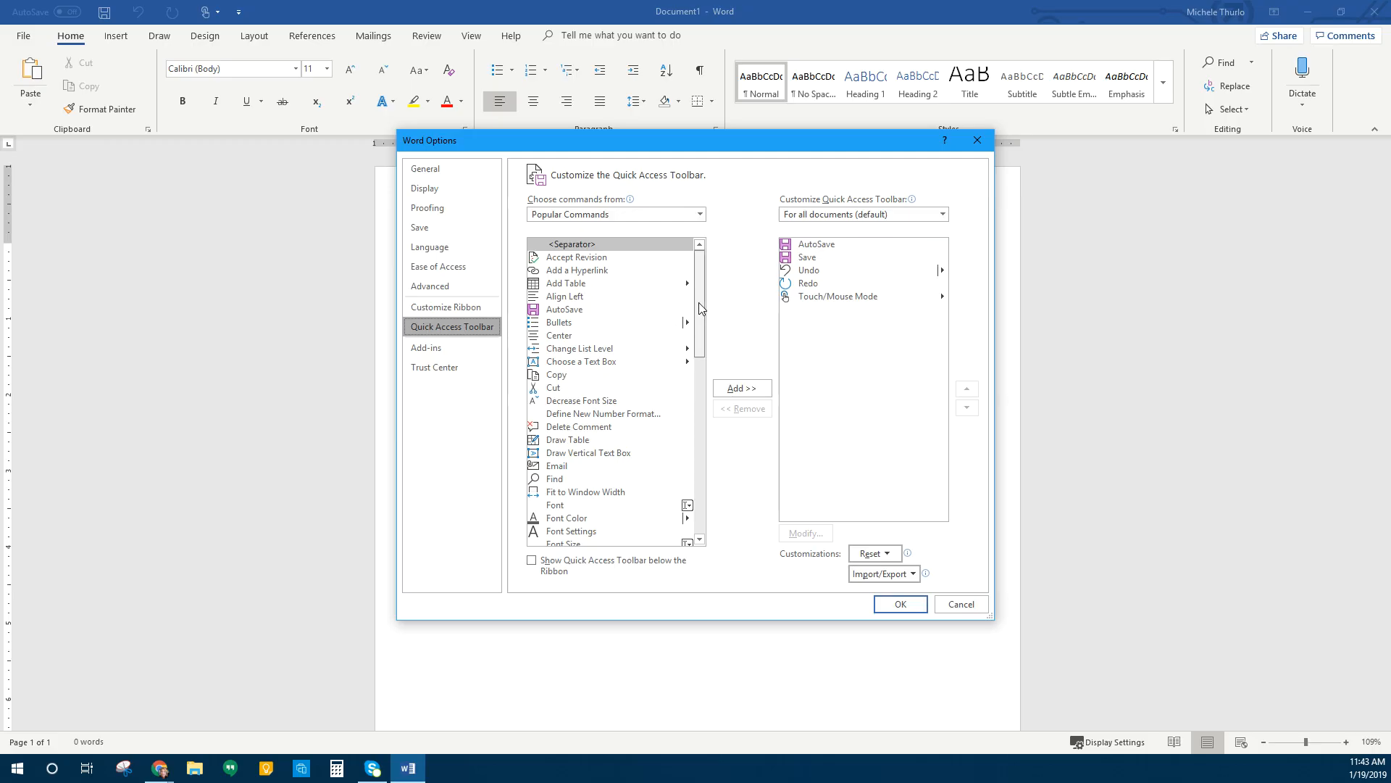
scroll(694, 304, down, 10)
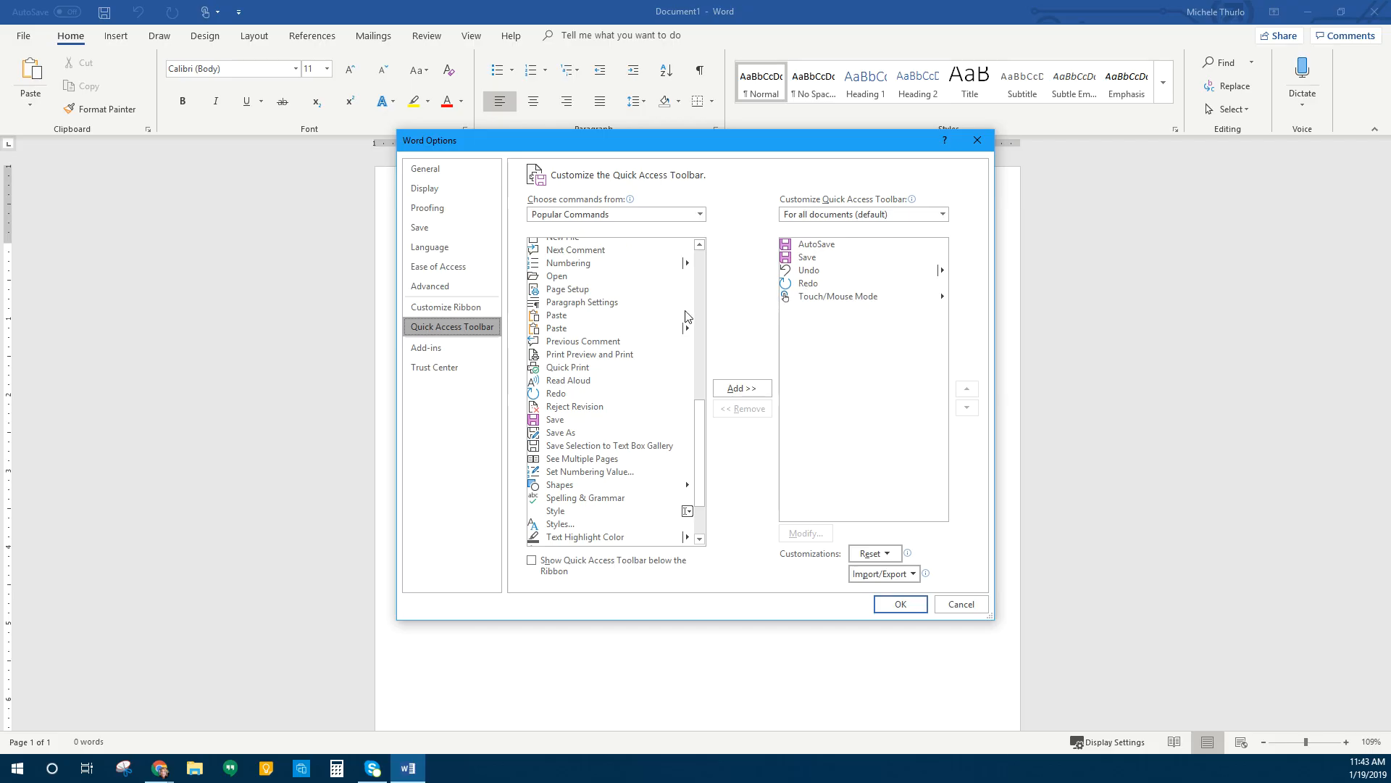
click(954, 607)
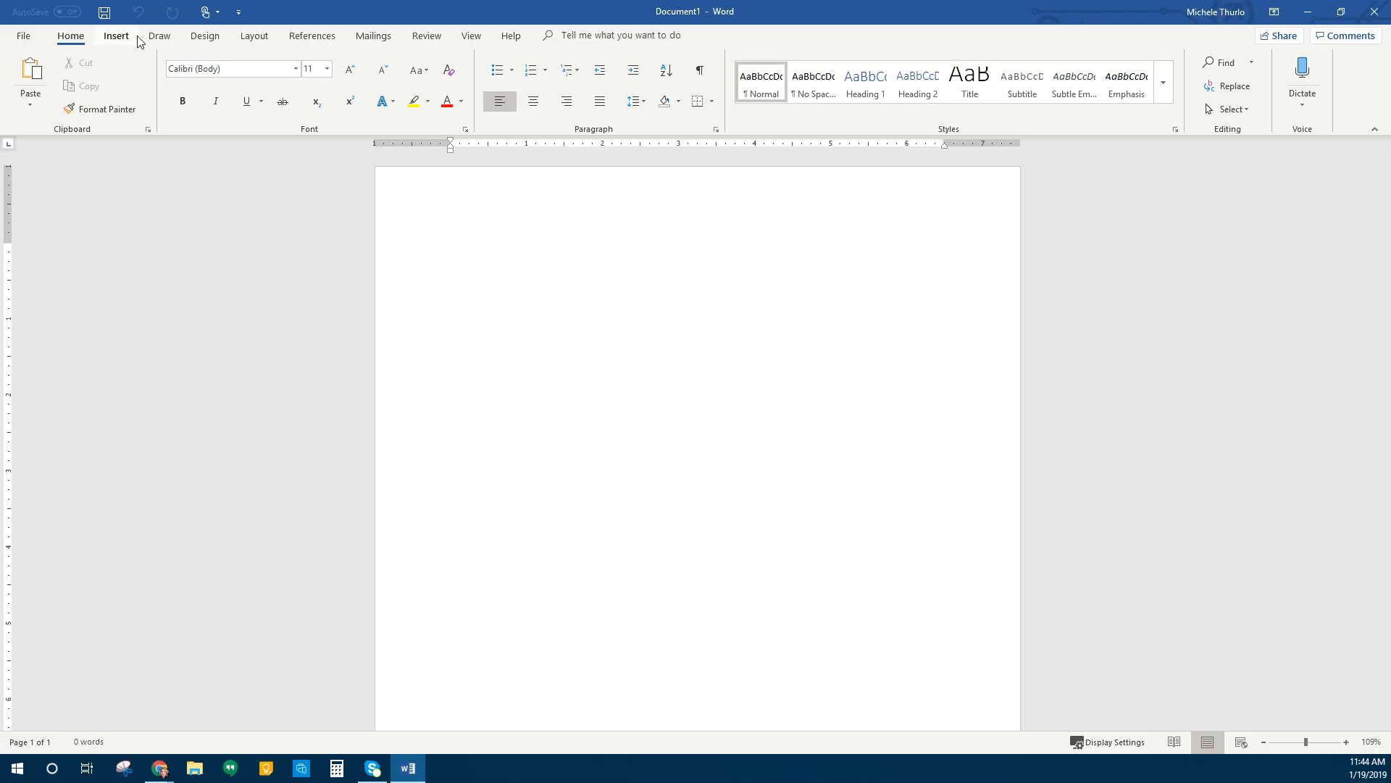
click(119, 37)
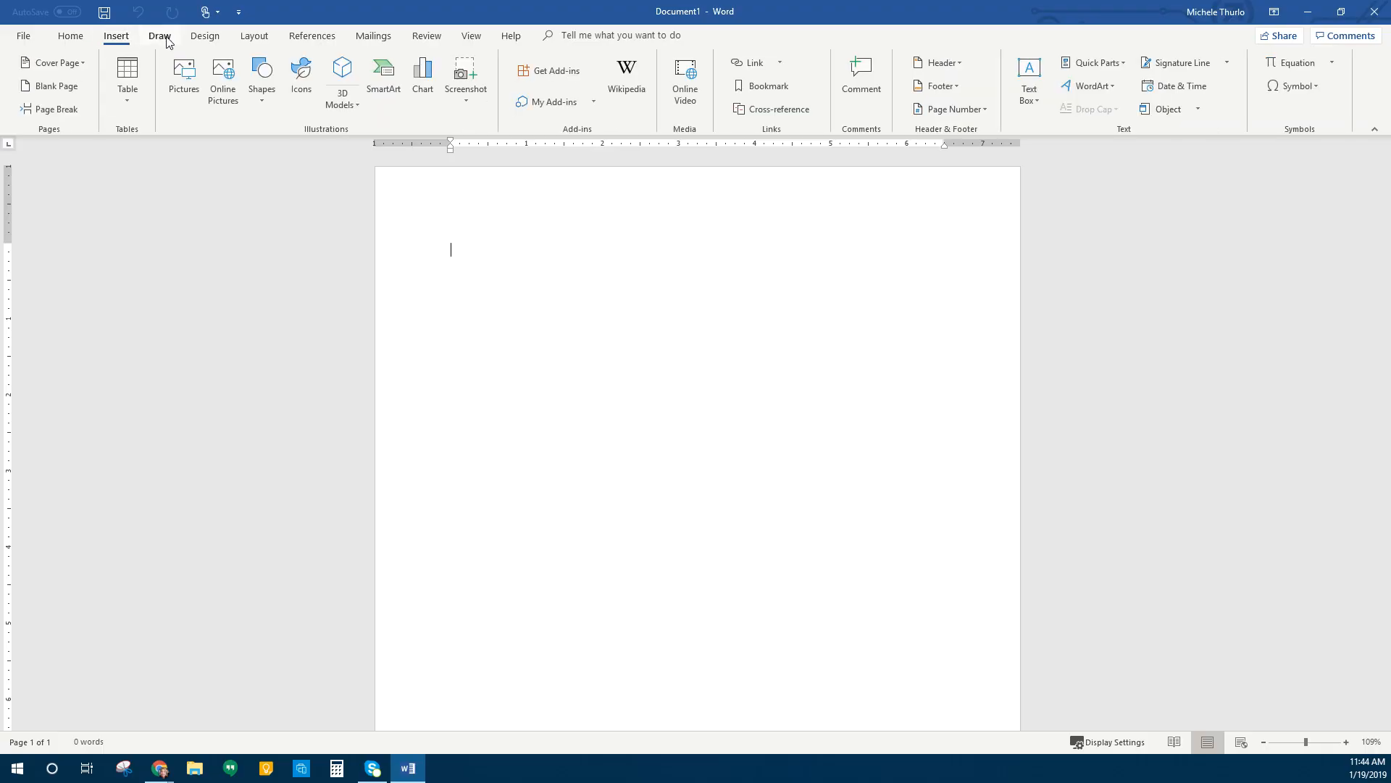
click(165, 40)
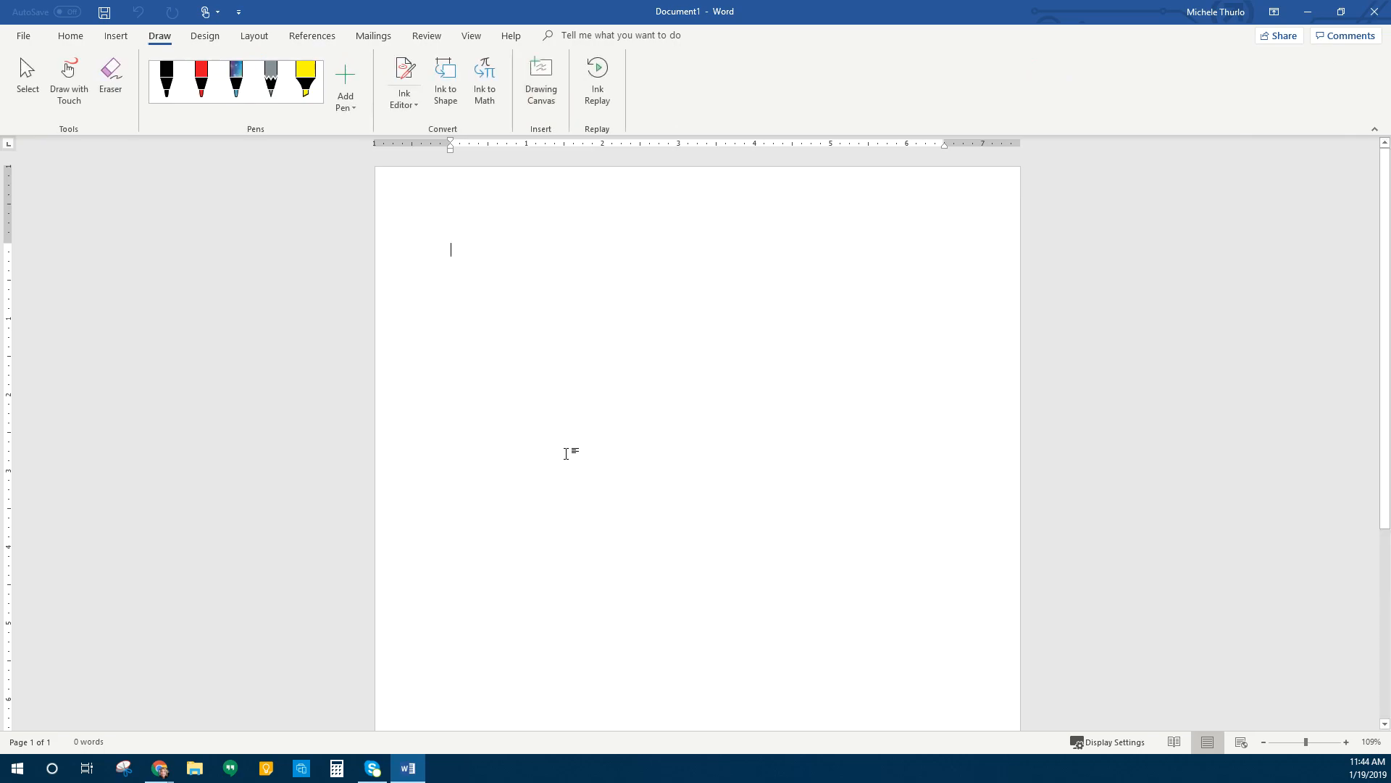
click(213, 38)
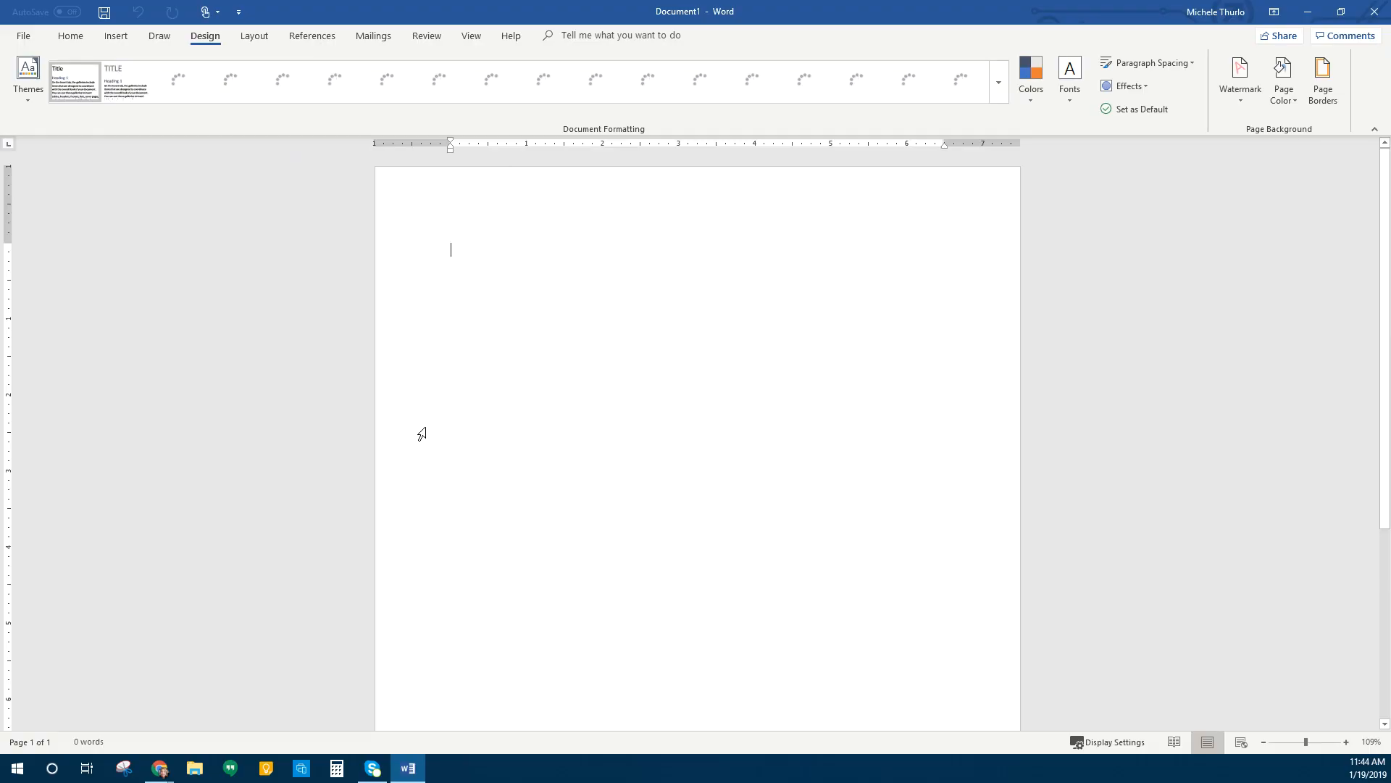
Step: Examine the full set of options in the Font dialog and close it without changes
click(62, 43)
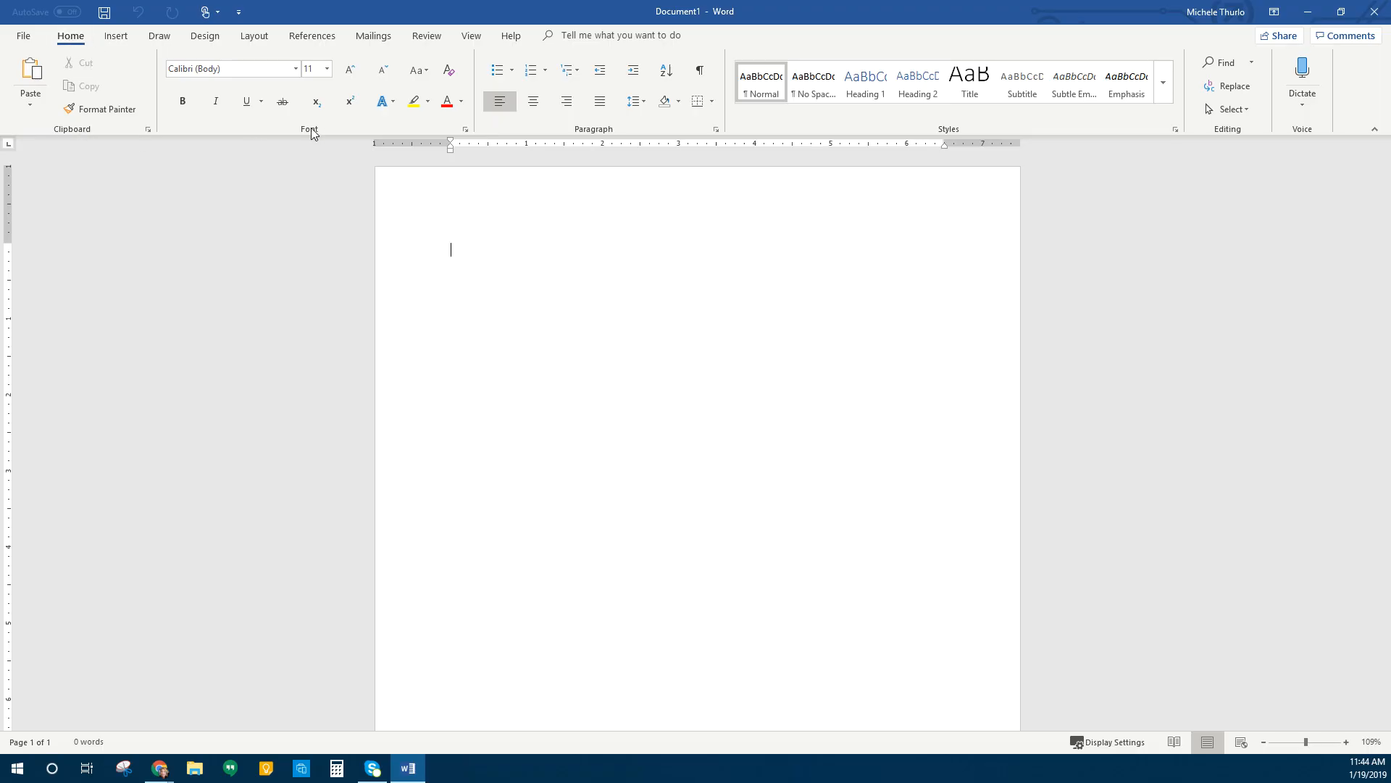
click(466, 129)
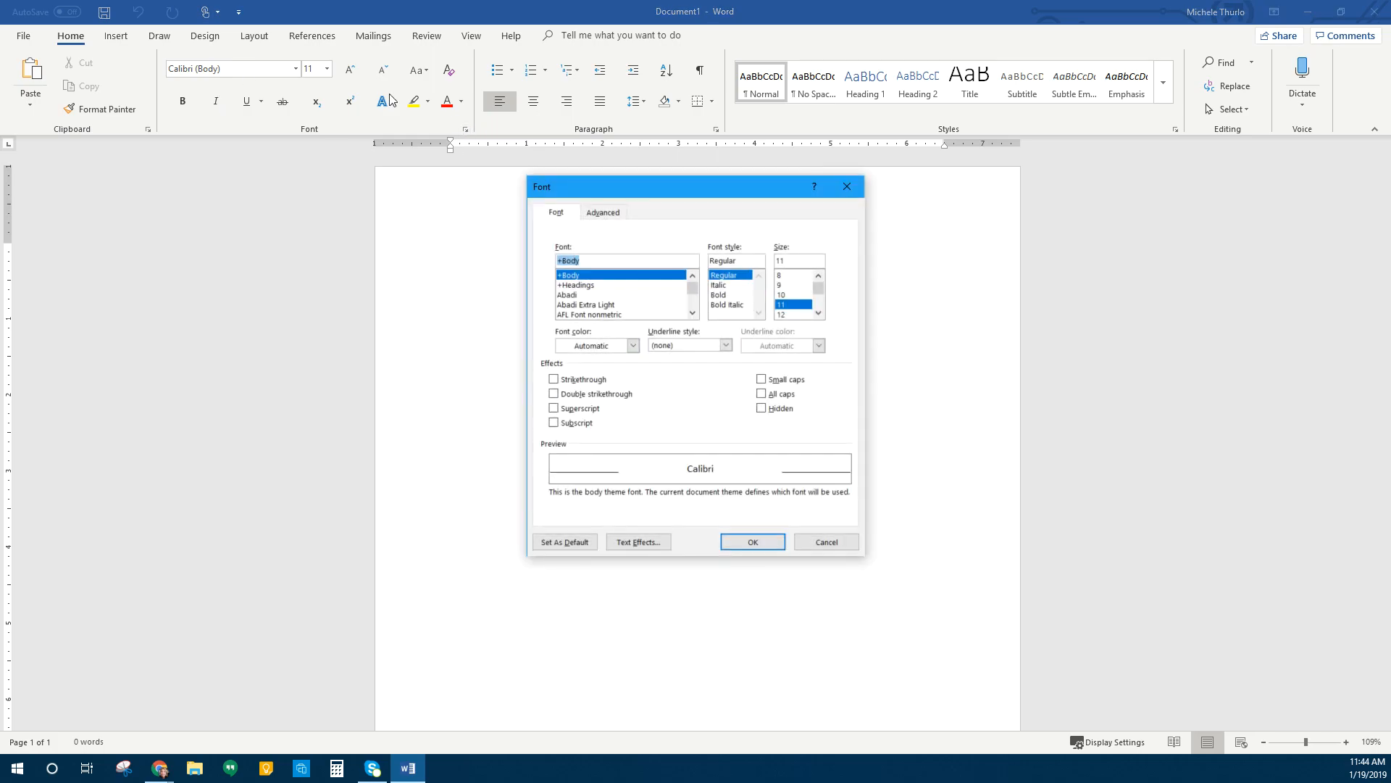
click(835, 545)
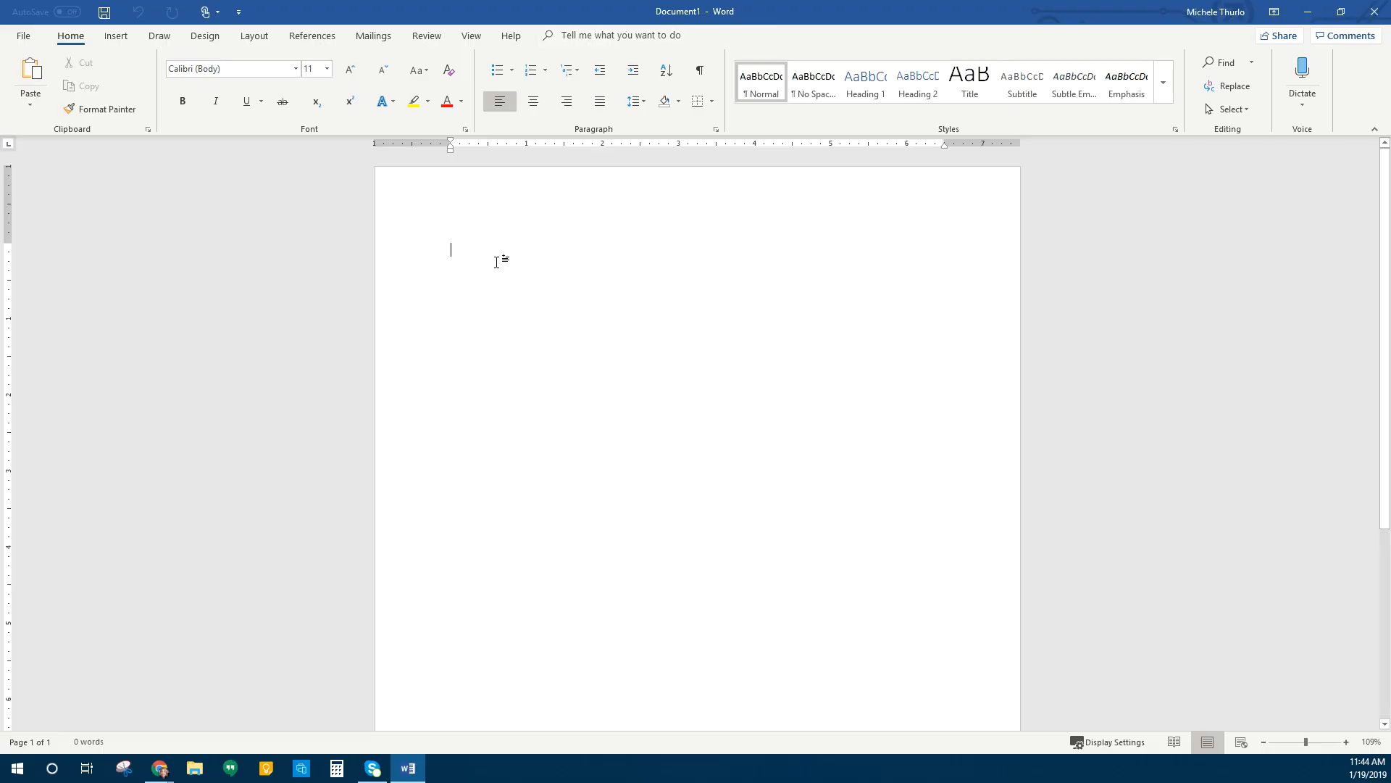
Step: Enter "Surf's Up!" as the flyer's headline on the first line
text(Surf)
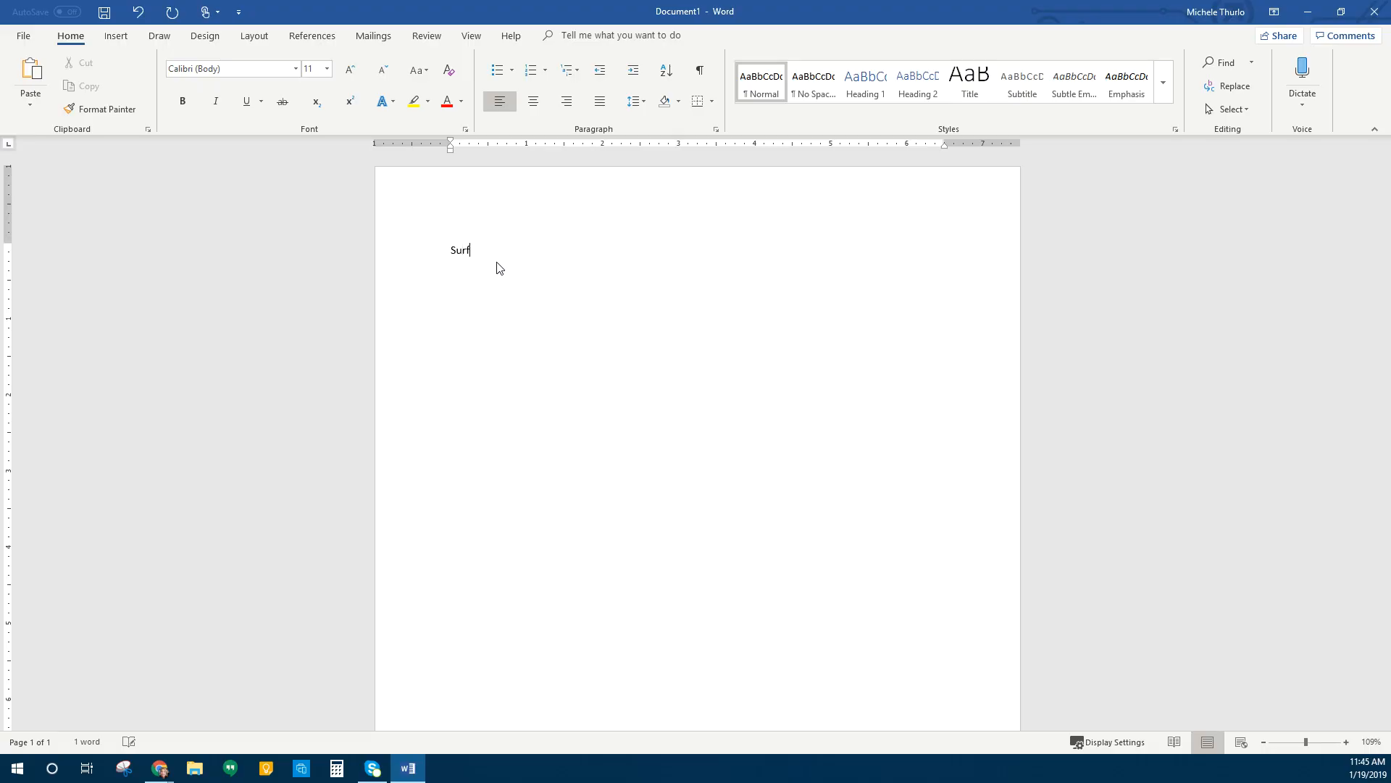
text('s Up)
Step: Below the headline, enter "Learn to surf or improve your form and skills on the waves through expert instruction from our award-winning surf school."
text(Learn to surf)
text( or imporc)
key(BackSpace)
key(BackSpace)
key(BackSpace)
key(BackSpace)
key(BackSpace)
key(BackSpace)
text(mprove your forma nd sk)
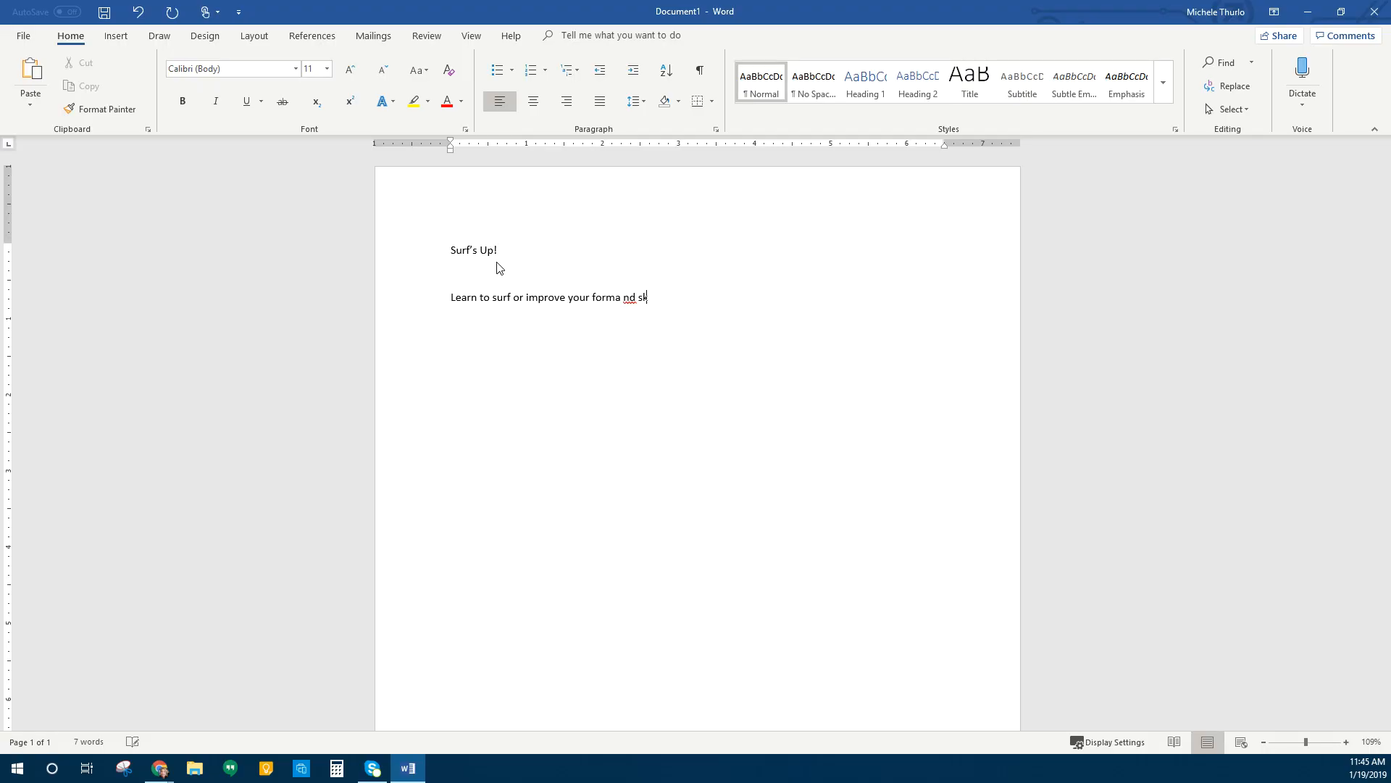
text(ills on the waves through expert instru)
text(ction f)
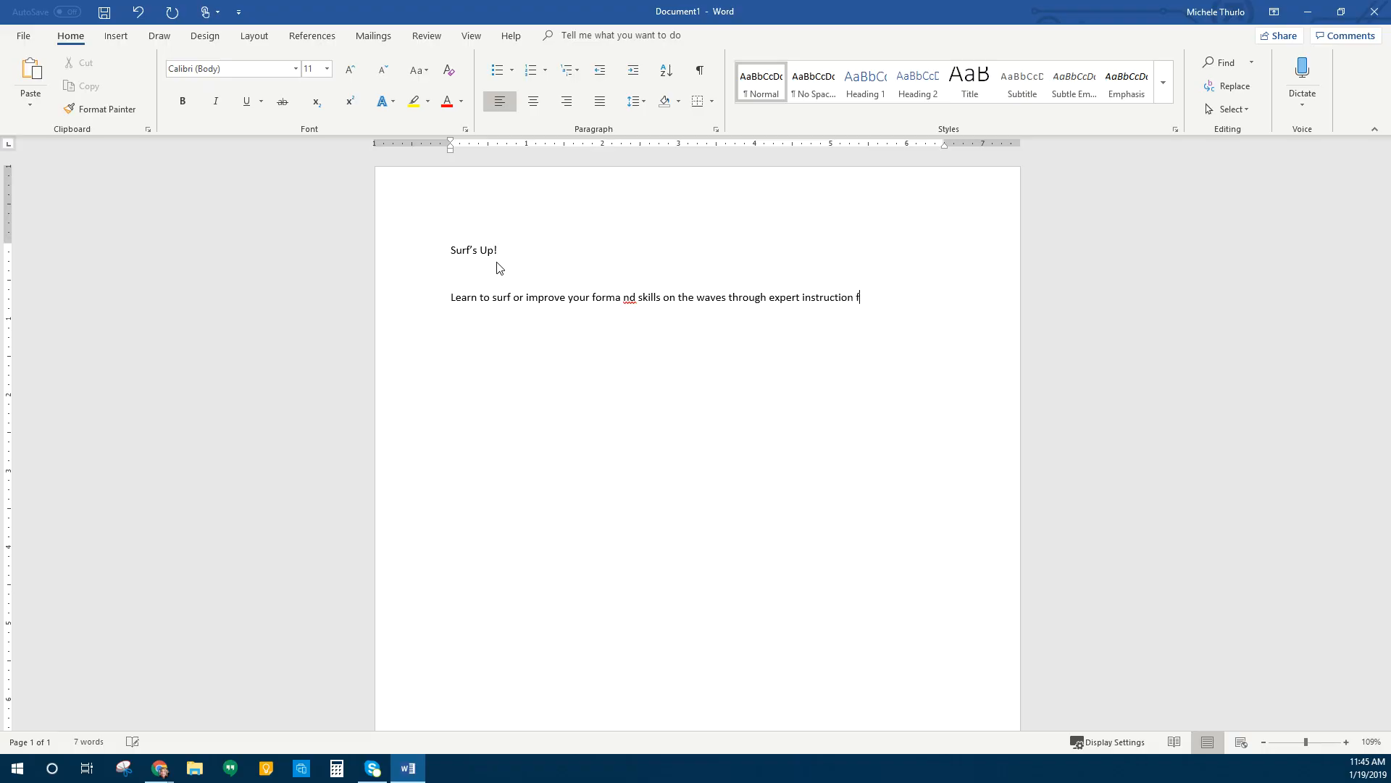
text(rom our award-winning su)
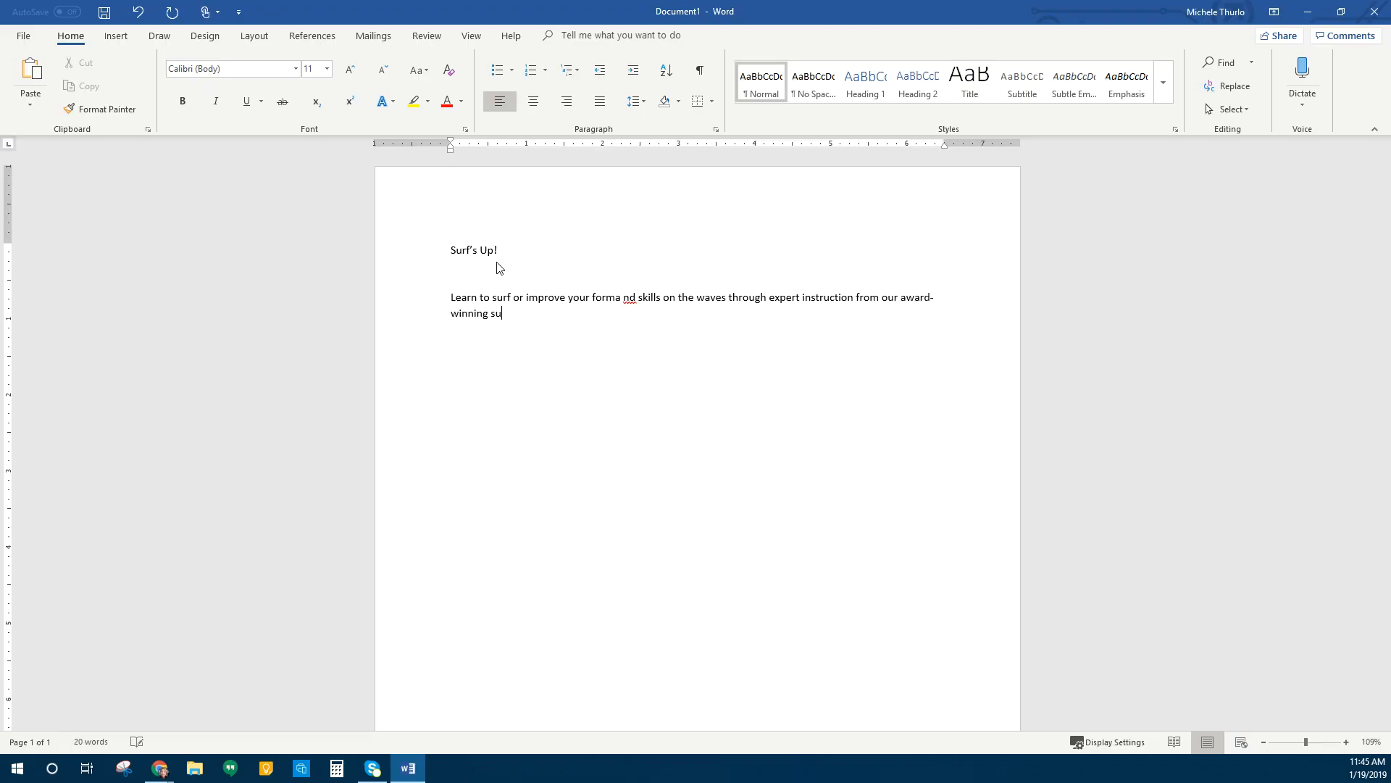
text(rf school.)
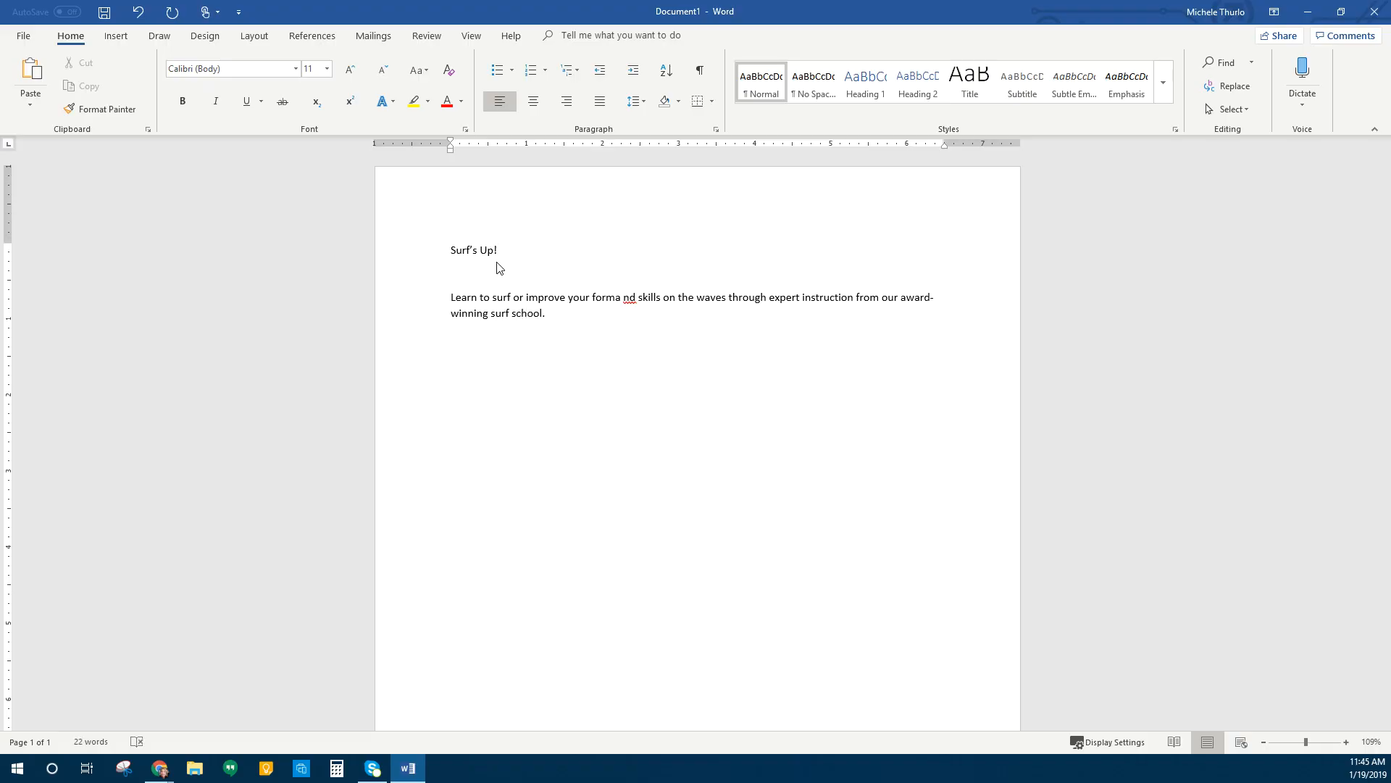
Step: Correct the misspaced "forma nd" to "form and" in the body paragraph
right_click(629, 299)
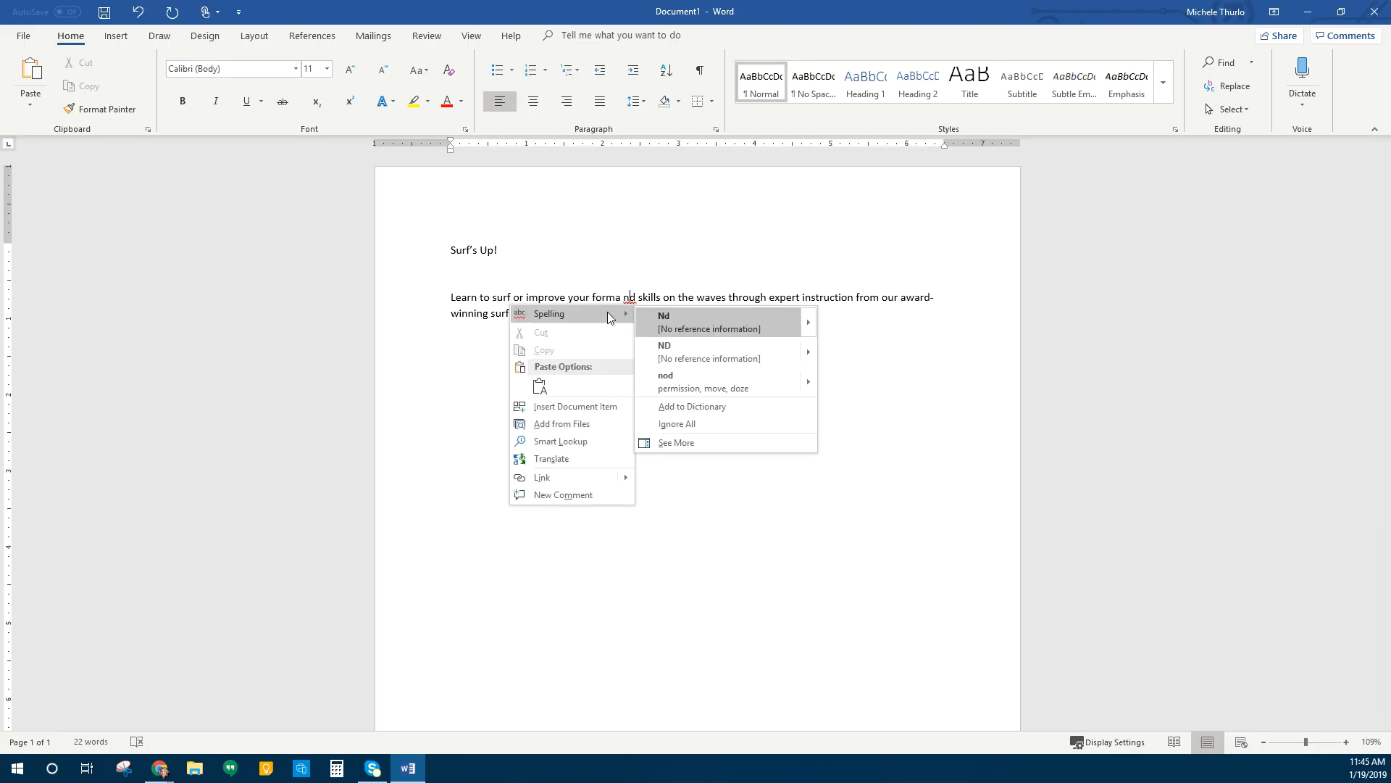
click(616, 298)
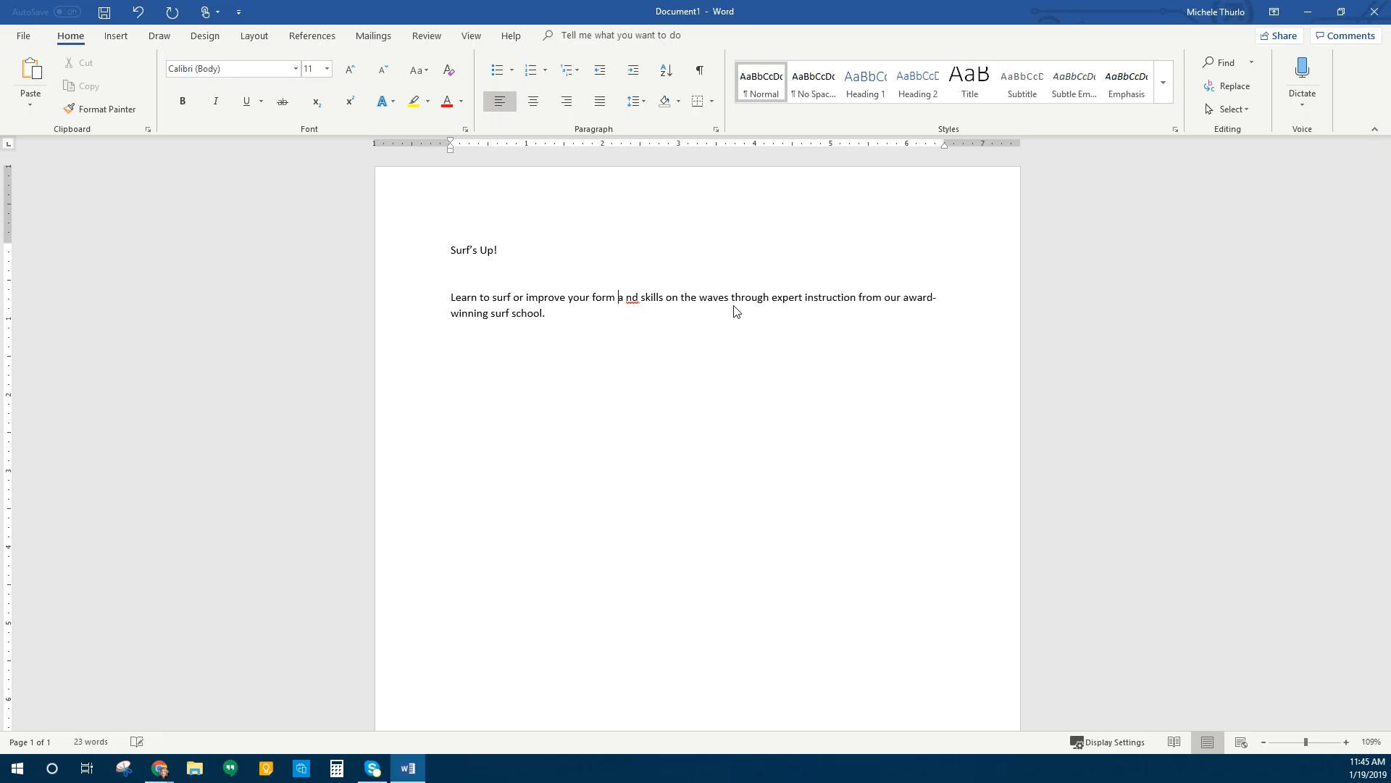
key(Delete)
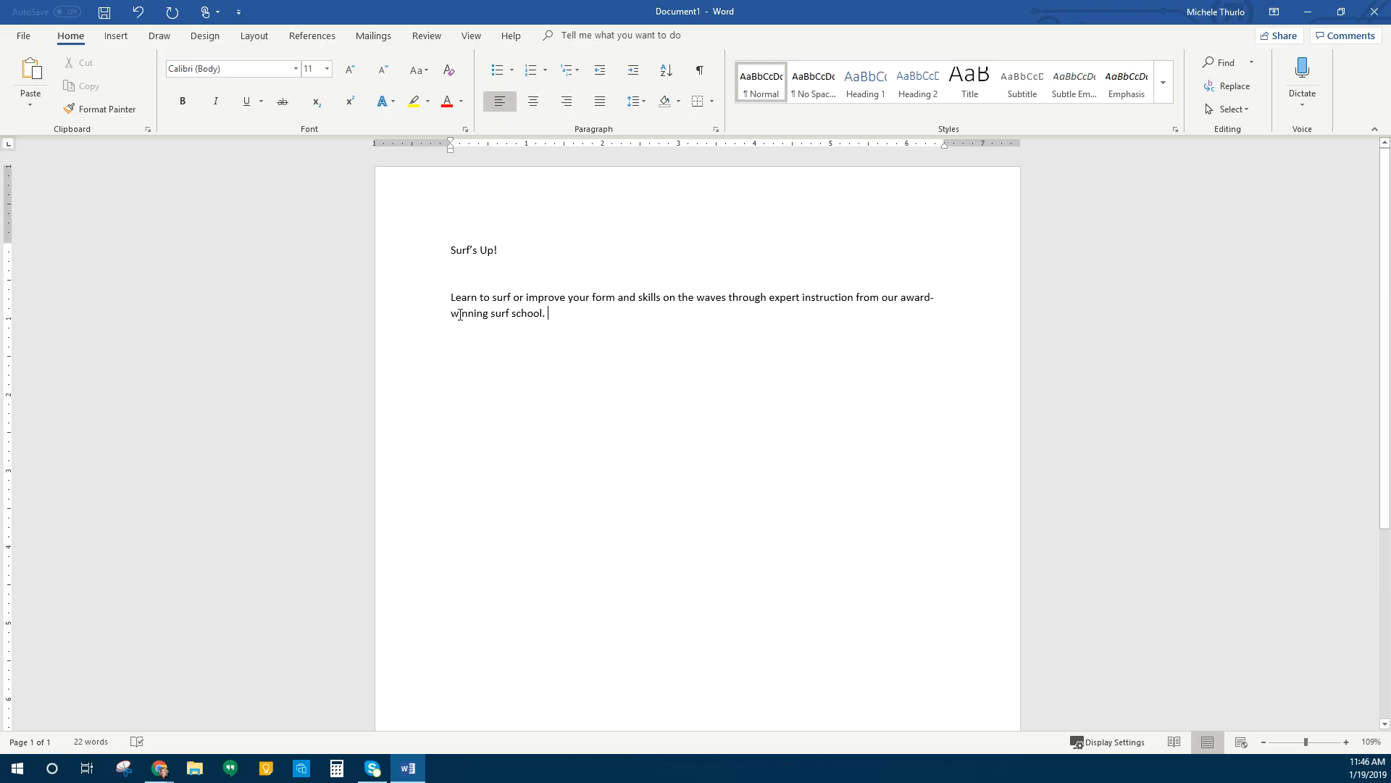
Step: Add three lines below the paragraph: "Private or group lessons", "Reef shoes and surfboard rental included" and "Photo and video packages available"
key(Return)
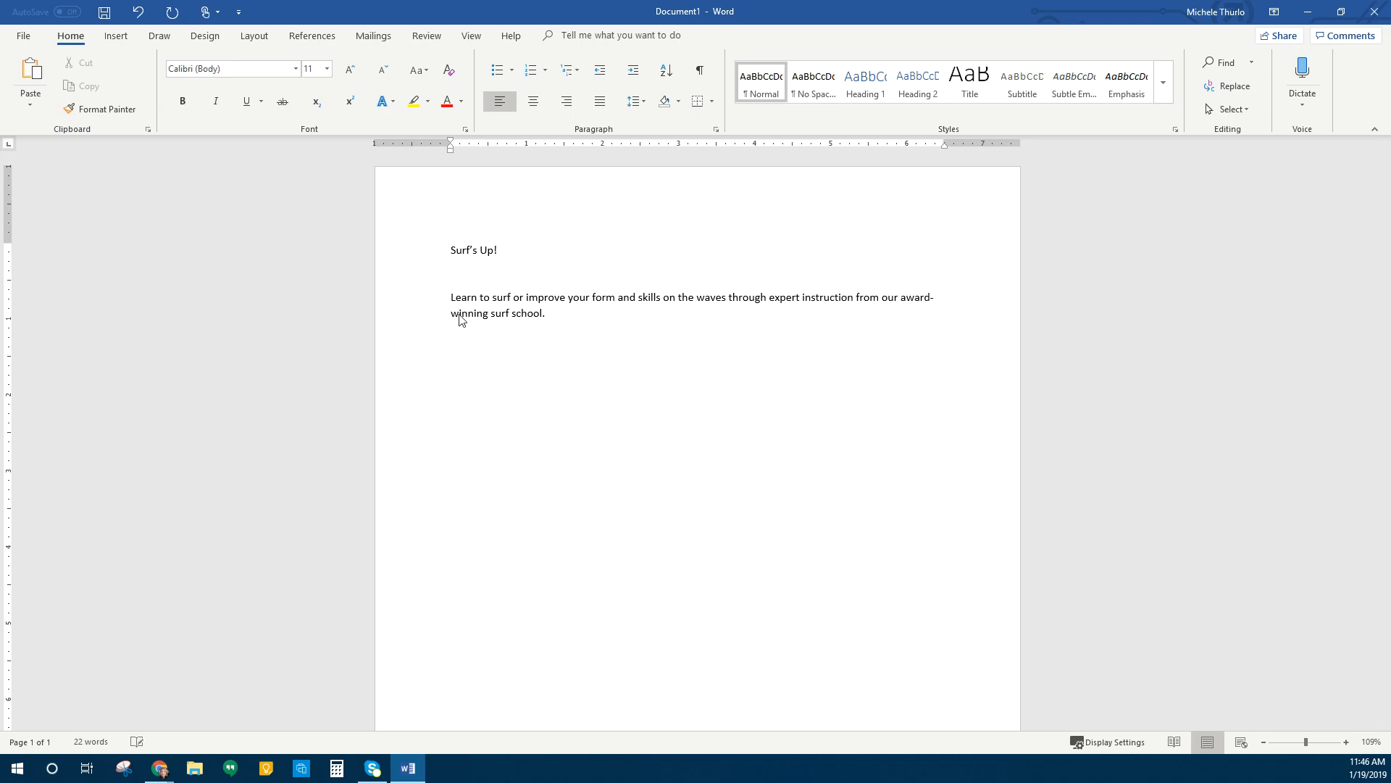
text(Private or group lessons)
key(Return)
text(Reef shoes and surf)
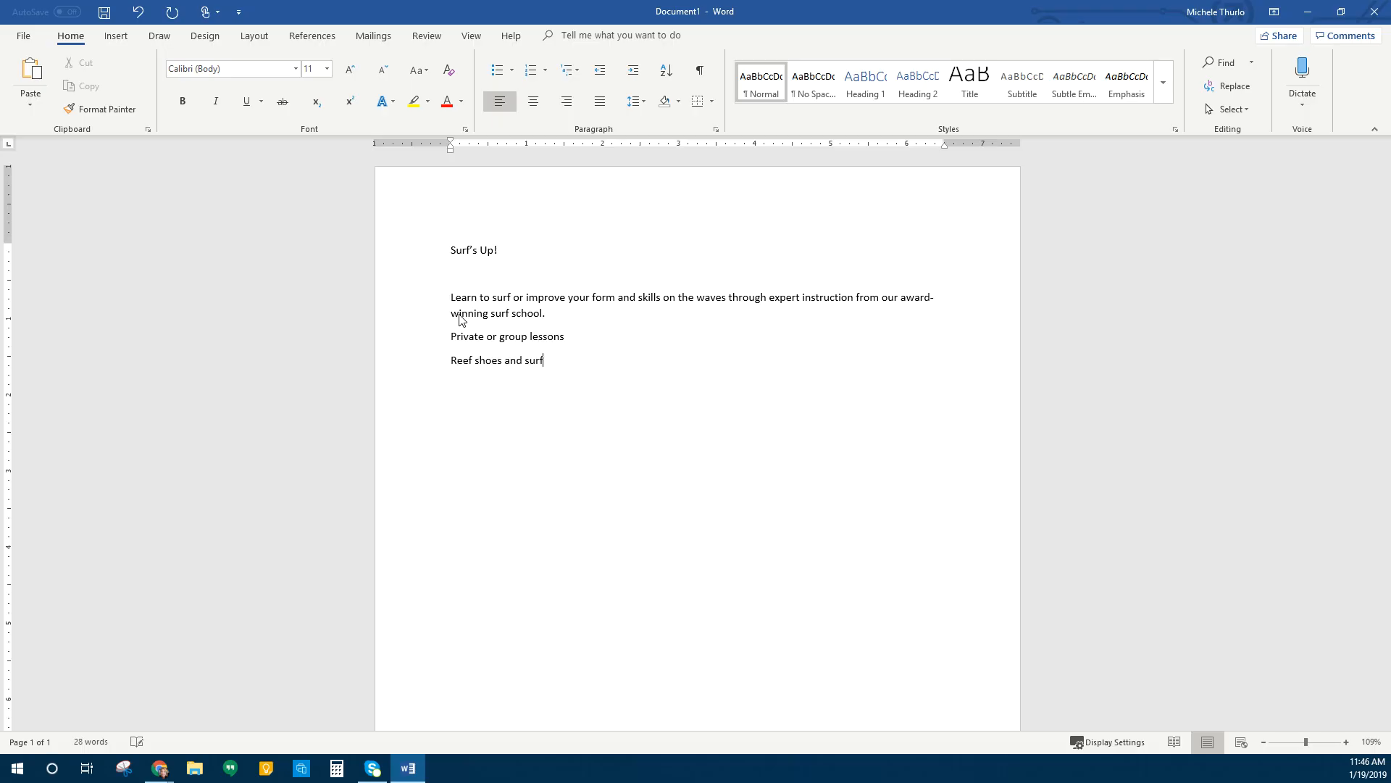
text(board rental included)
key(Return)
text(Photo and videop)
key(BackSpace)
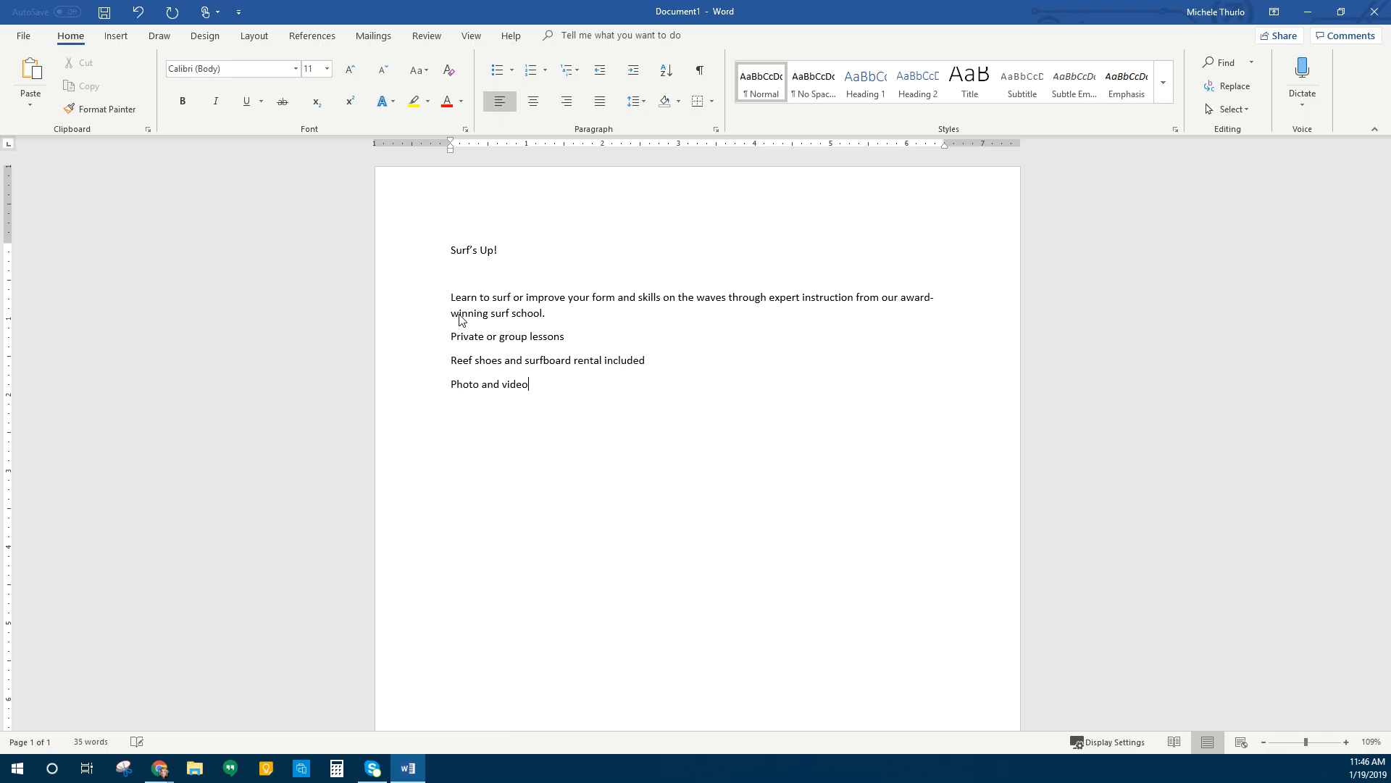
text(packages available)
Step: After a blank line, add the signature line "To sign up for a lesson, call" followed by the school's phone number and an exclamation mark
key(Return)
text(To sign up for a lesson,)
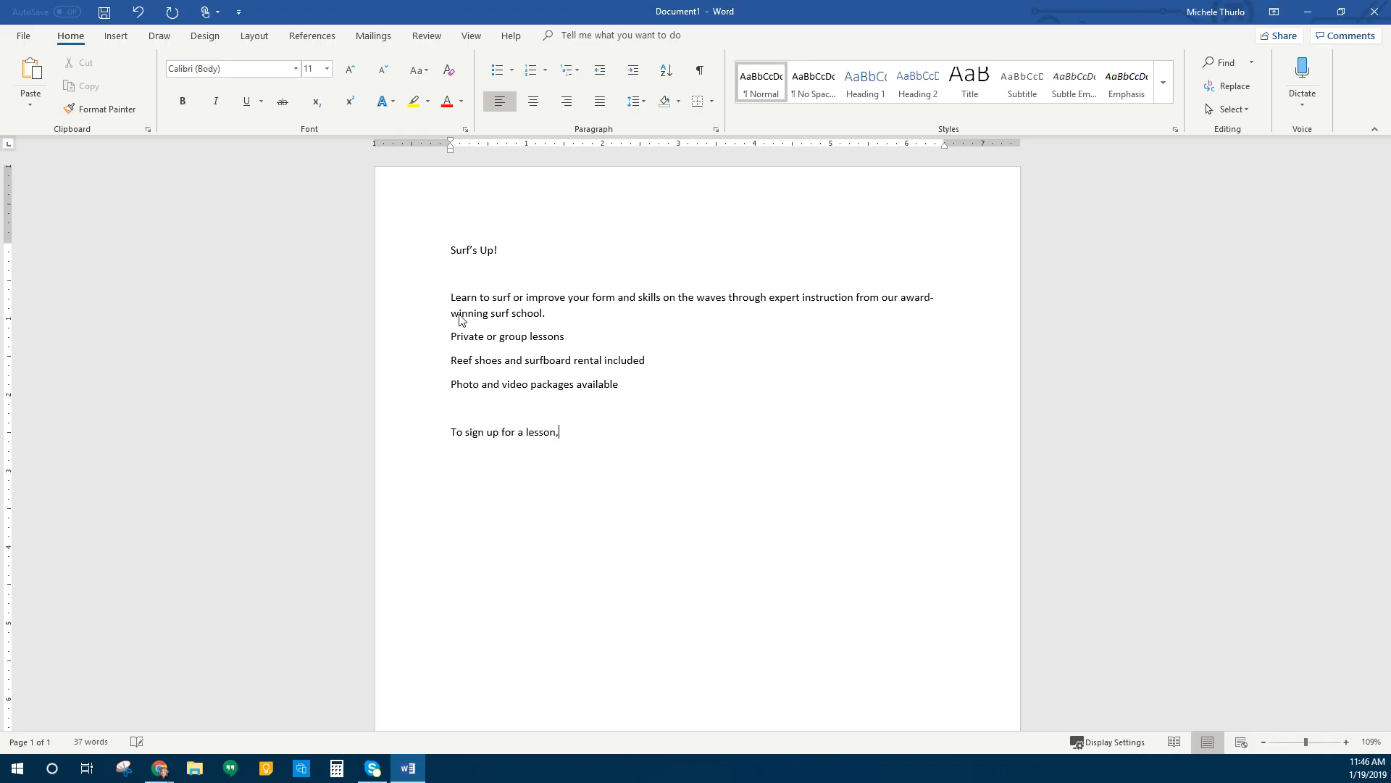
text( call 555-SURF!)
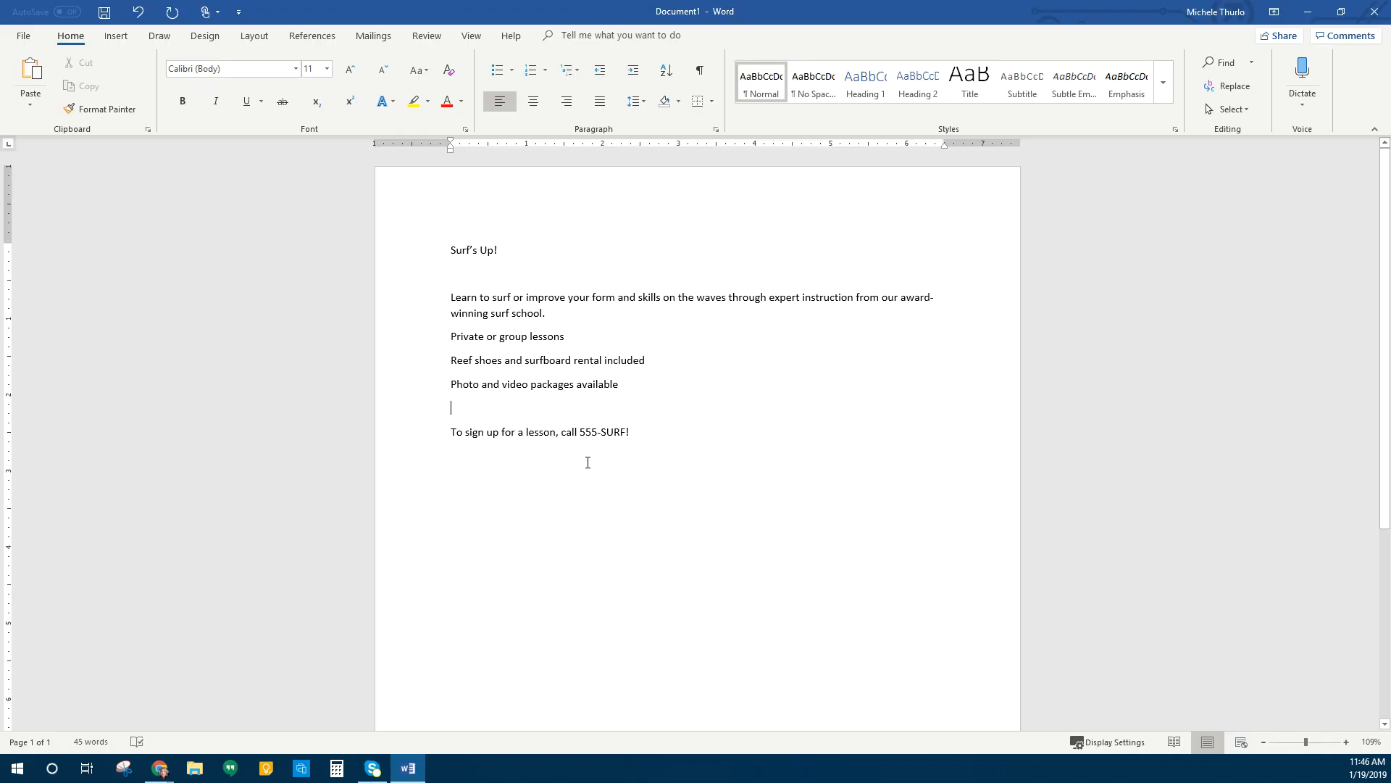
drag(446, 249, 531, 249)
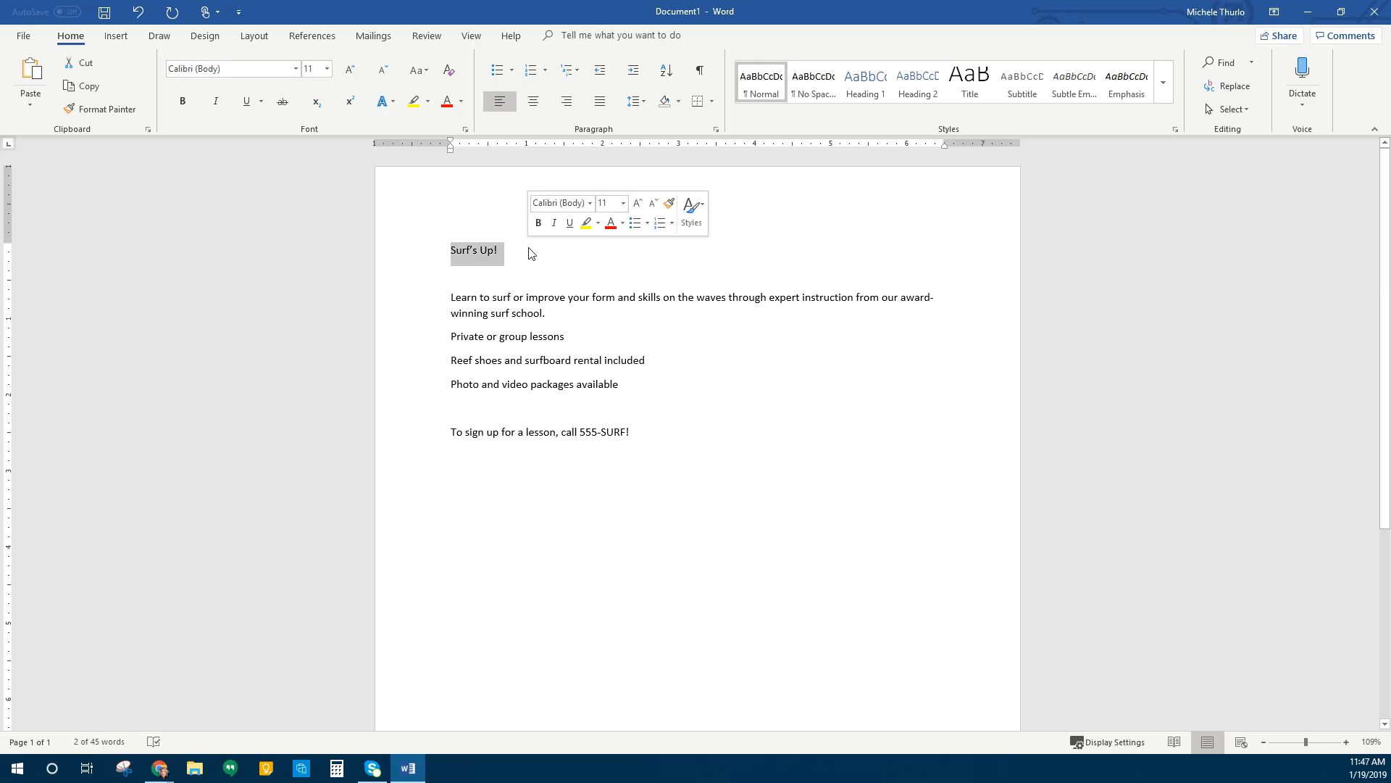
click(530, 253)
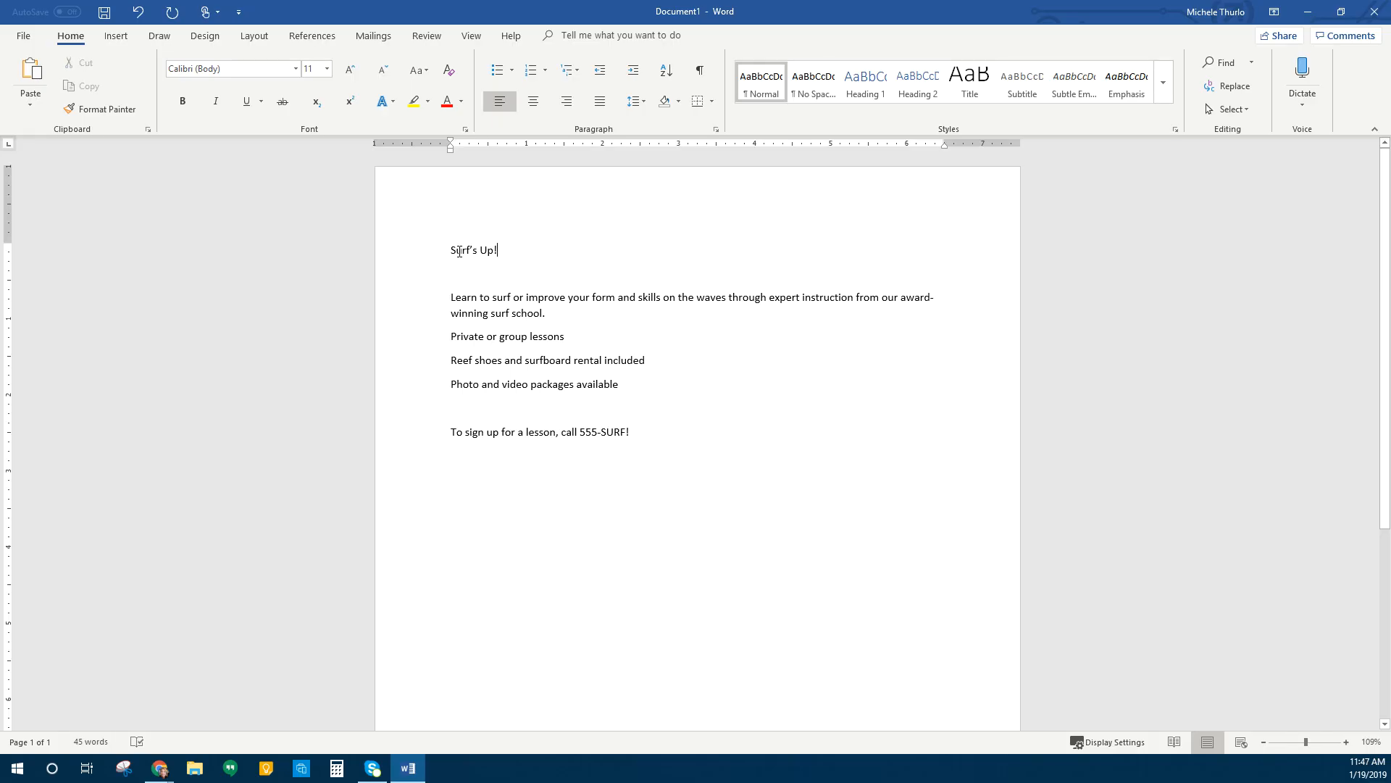
drag(443, 249, 528, 251)
click(529, 255)
double_click(461, 251)
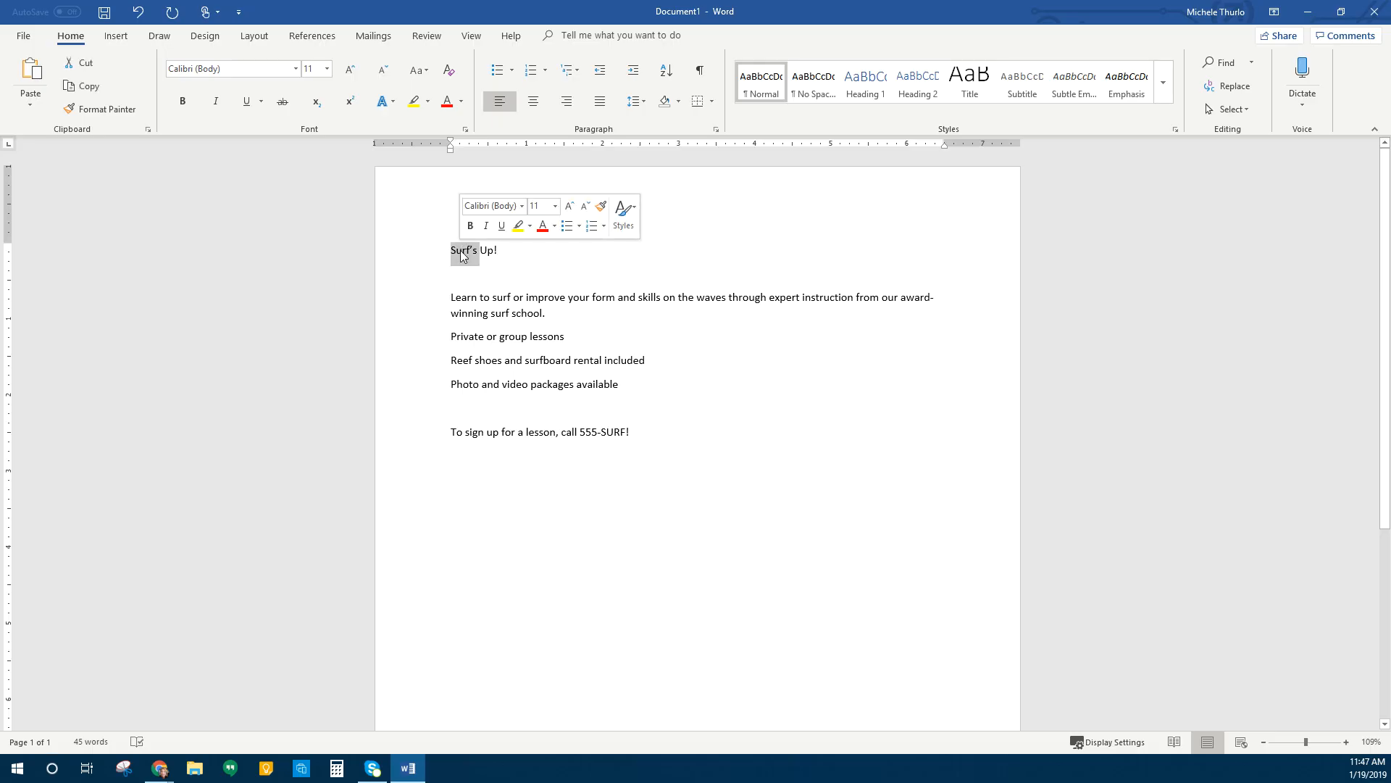
triple_click(462, 255)
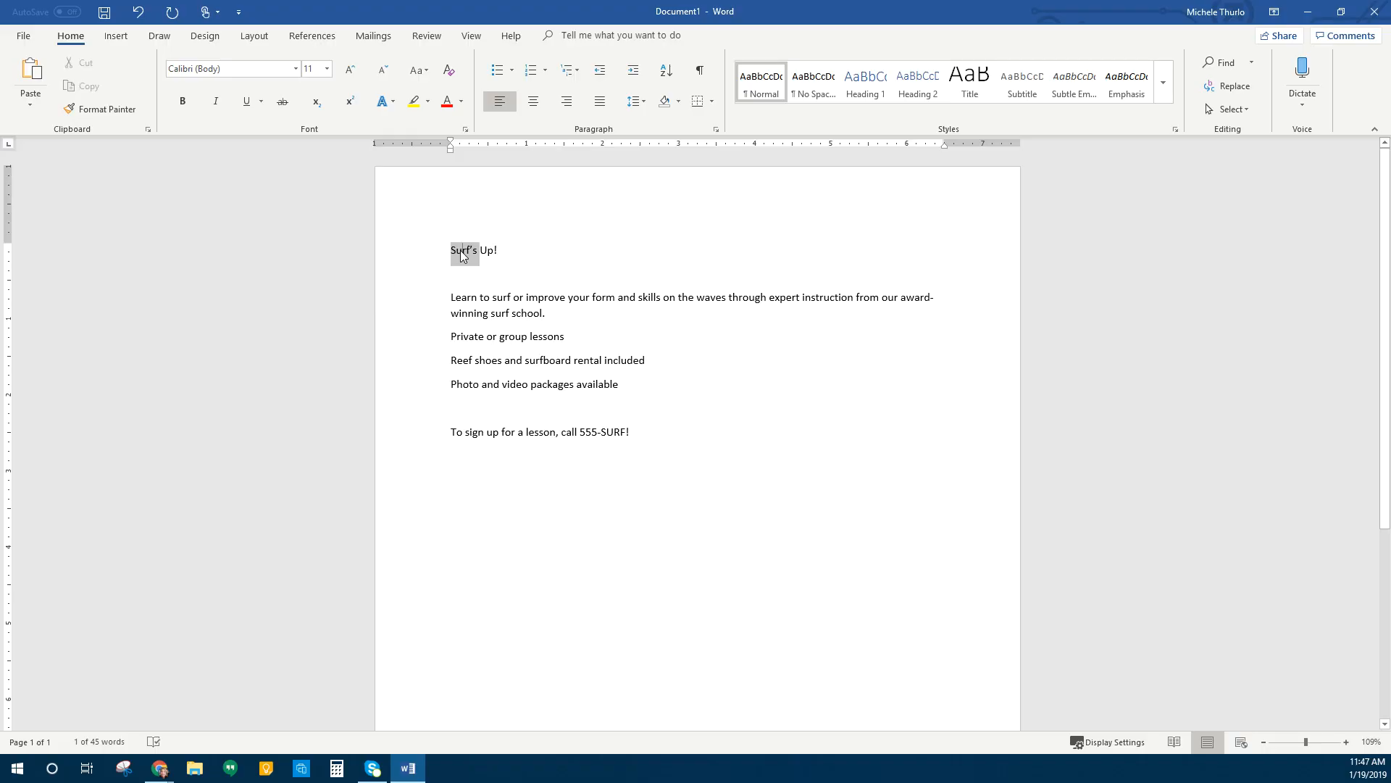
click(494, 254)
click(408, 258)
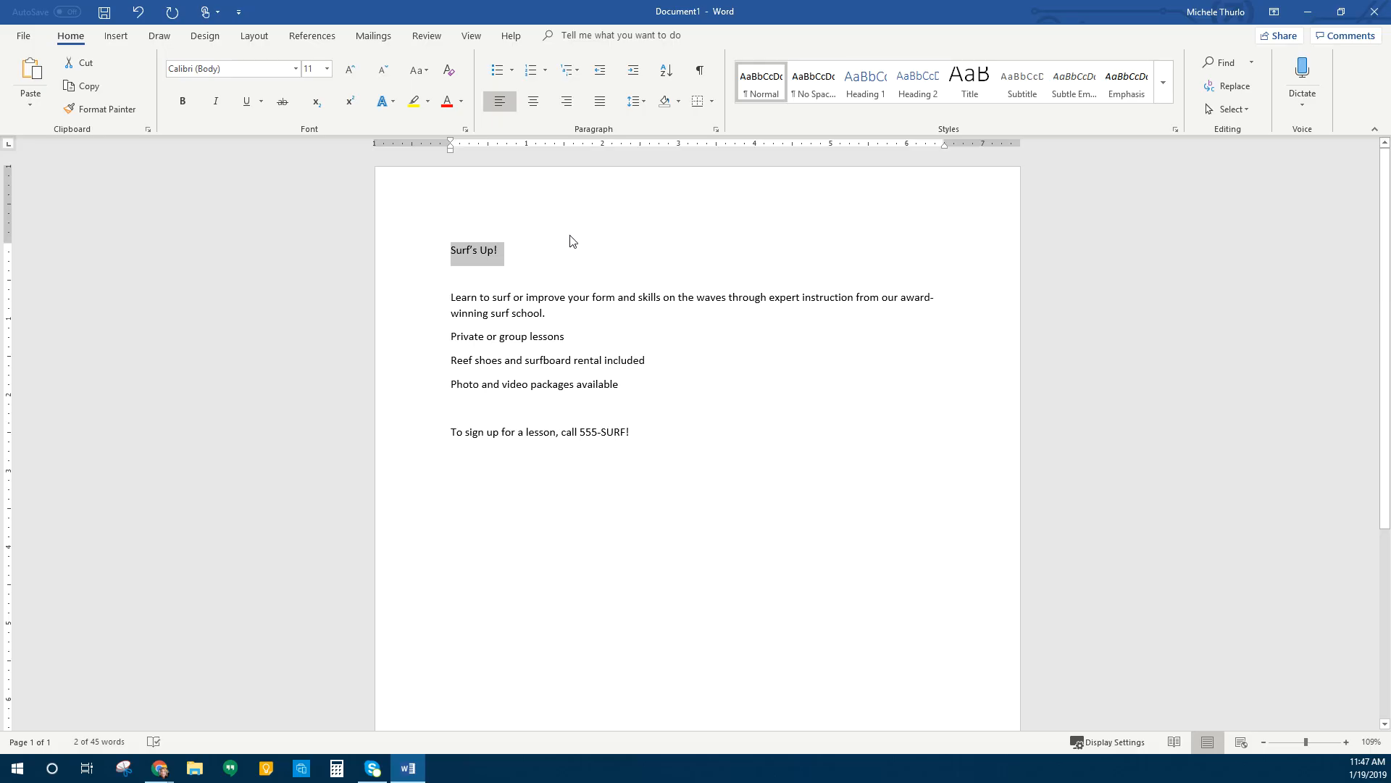
click(553, 266)
Step: Set the font size of the whole "Surf's Up!" headline to 72
click(425, 256)
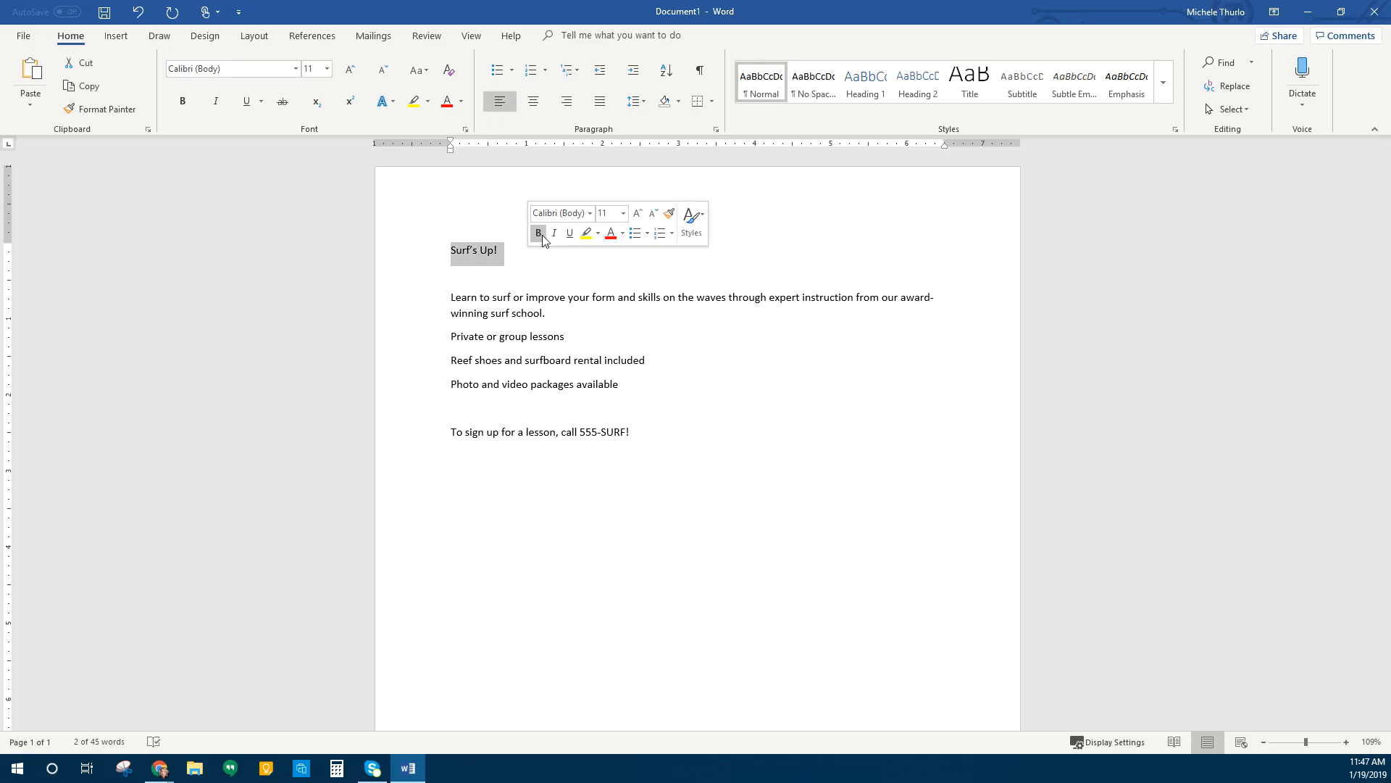
click(625, 215)
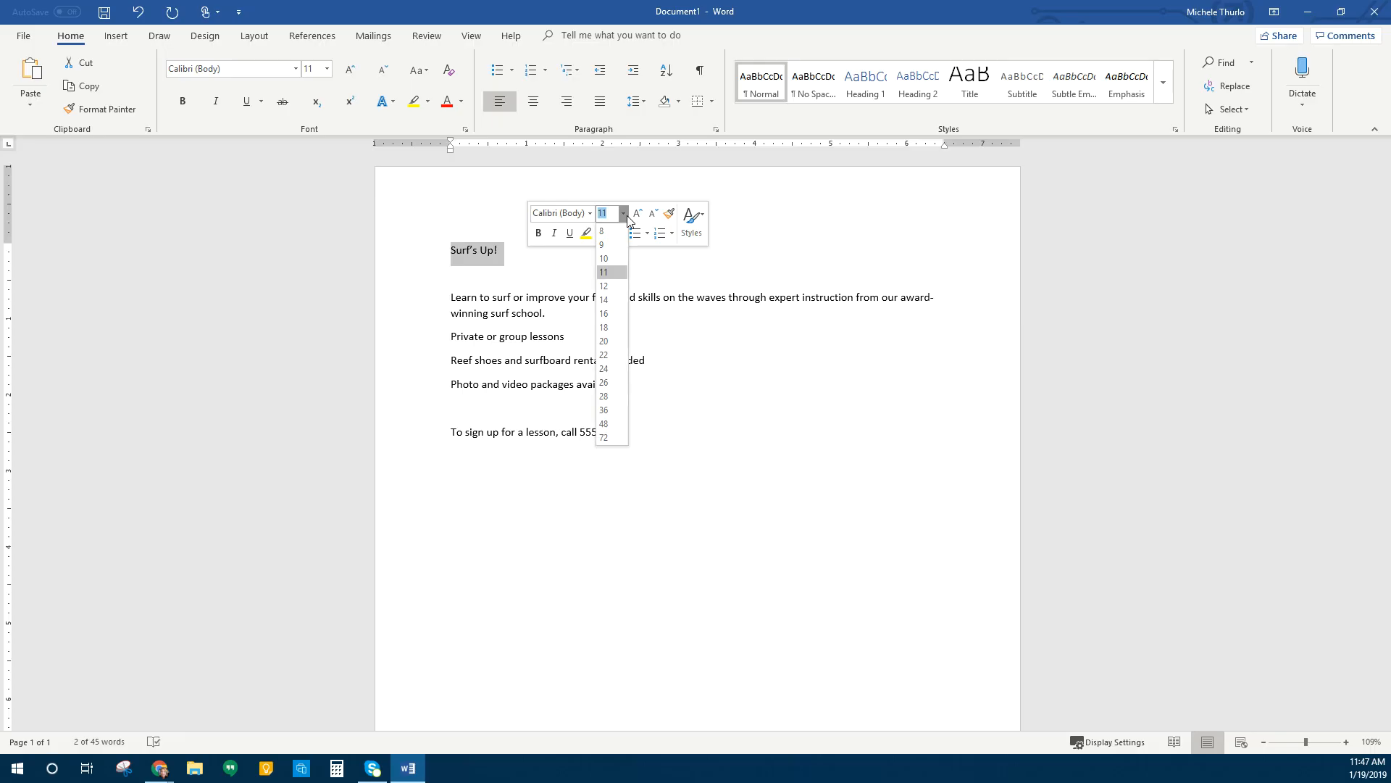
click(616, 437)
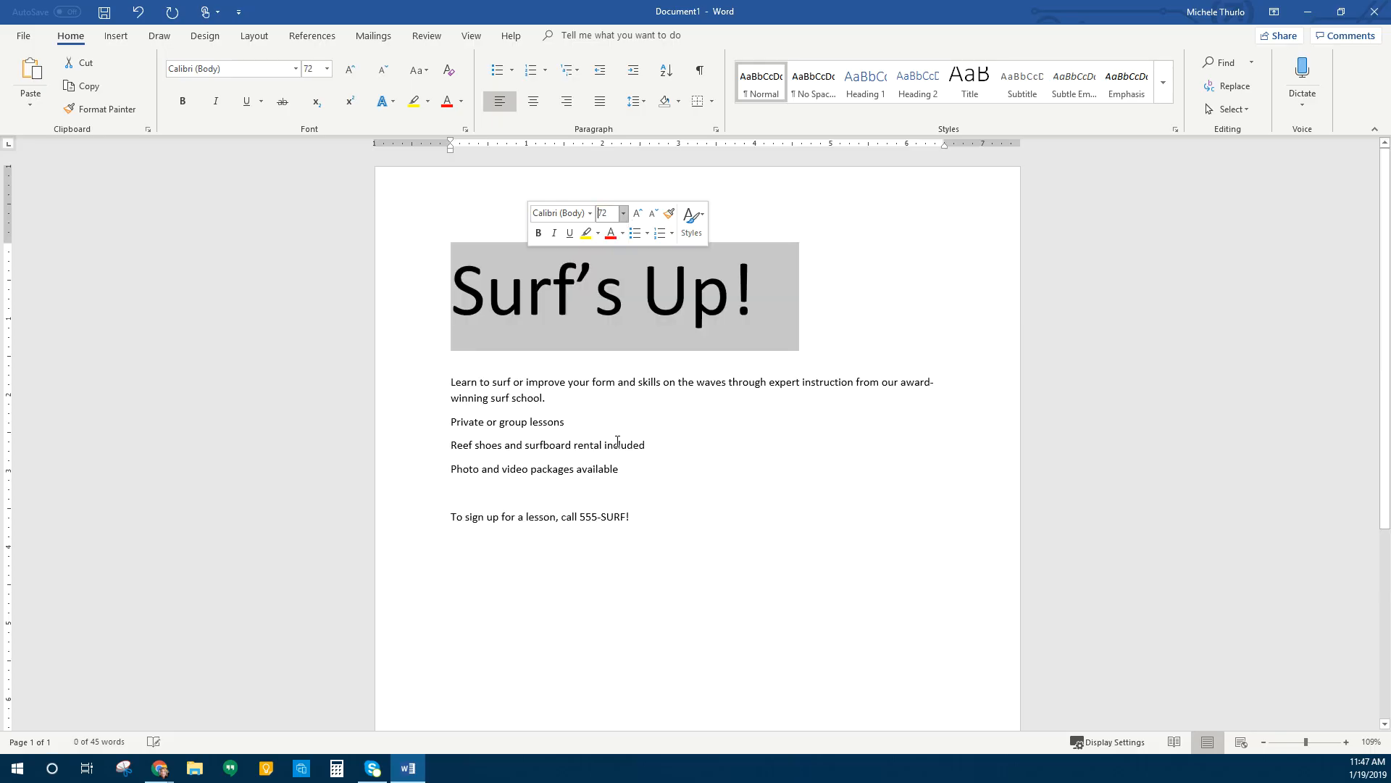
Step: Change the headline's font to Rockwell Extra Bold
click(592, 217)
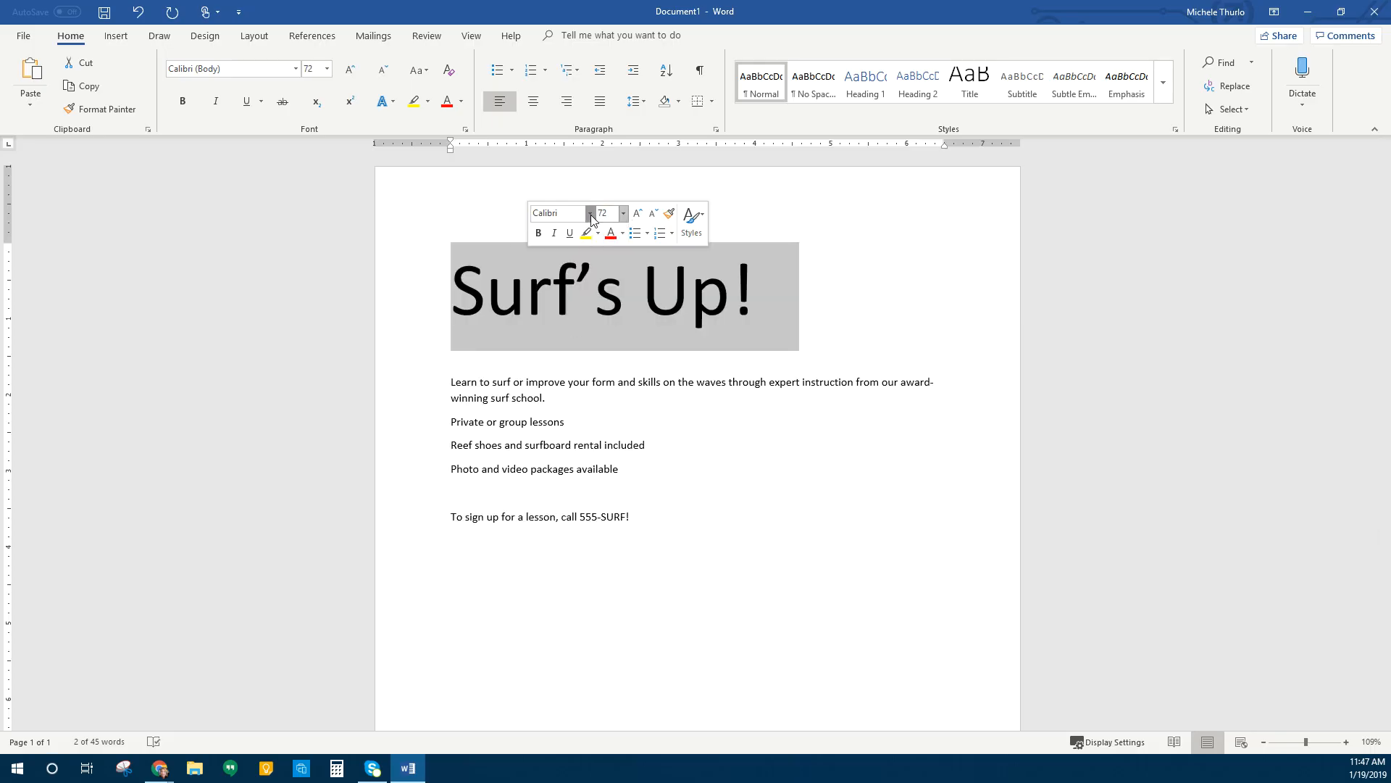
click(590, 216)
click(591, 218)
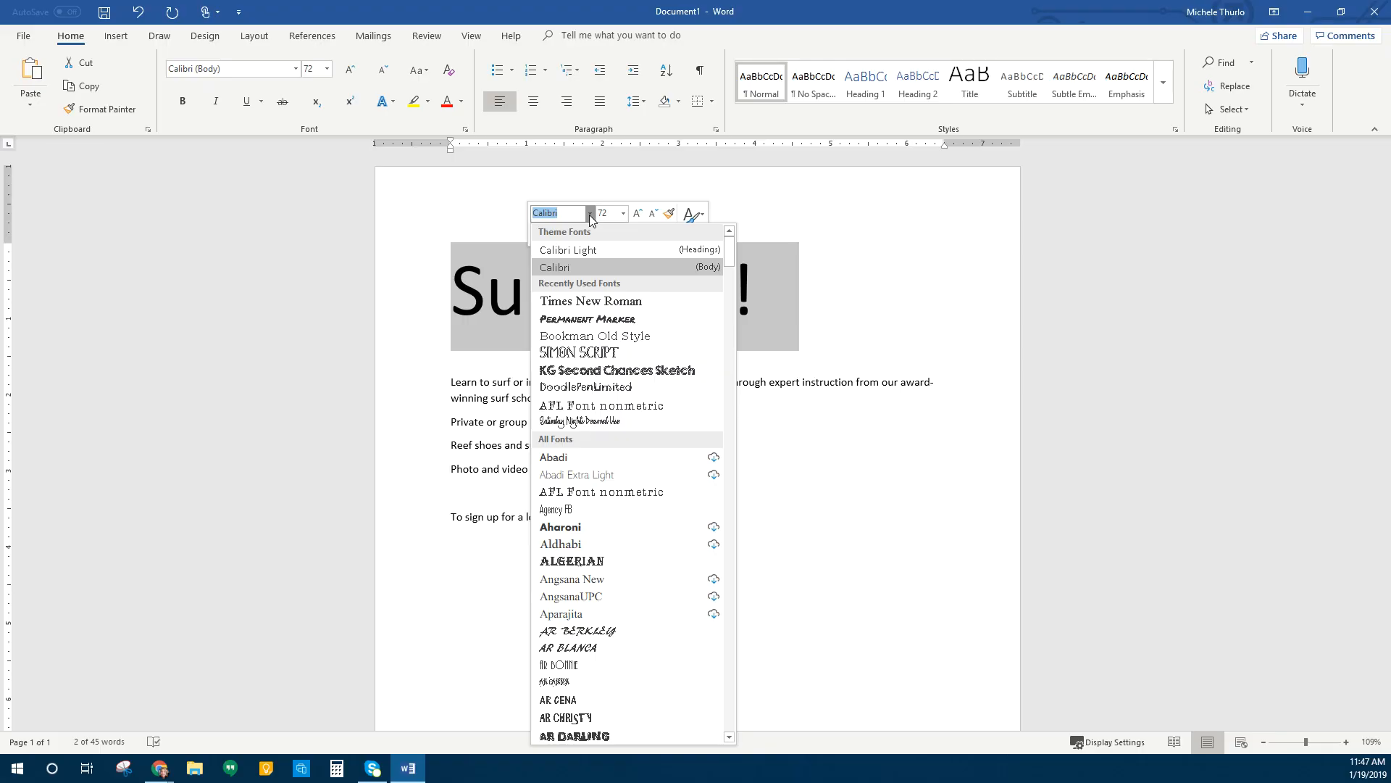
text(Rockwell)
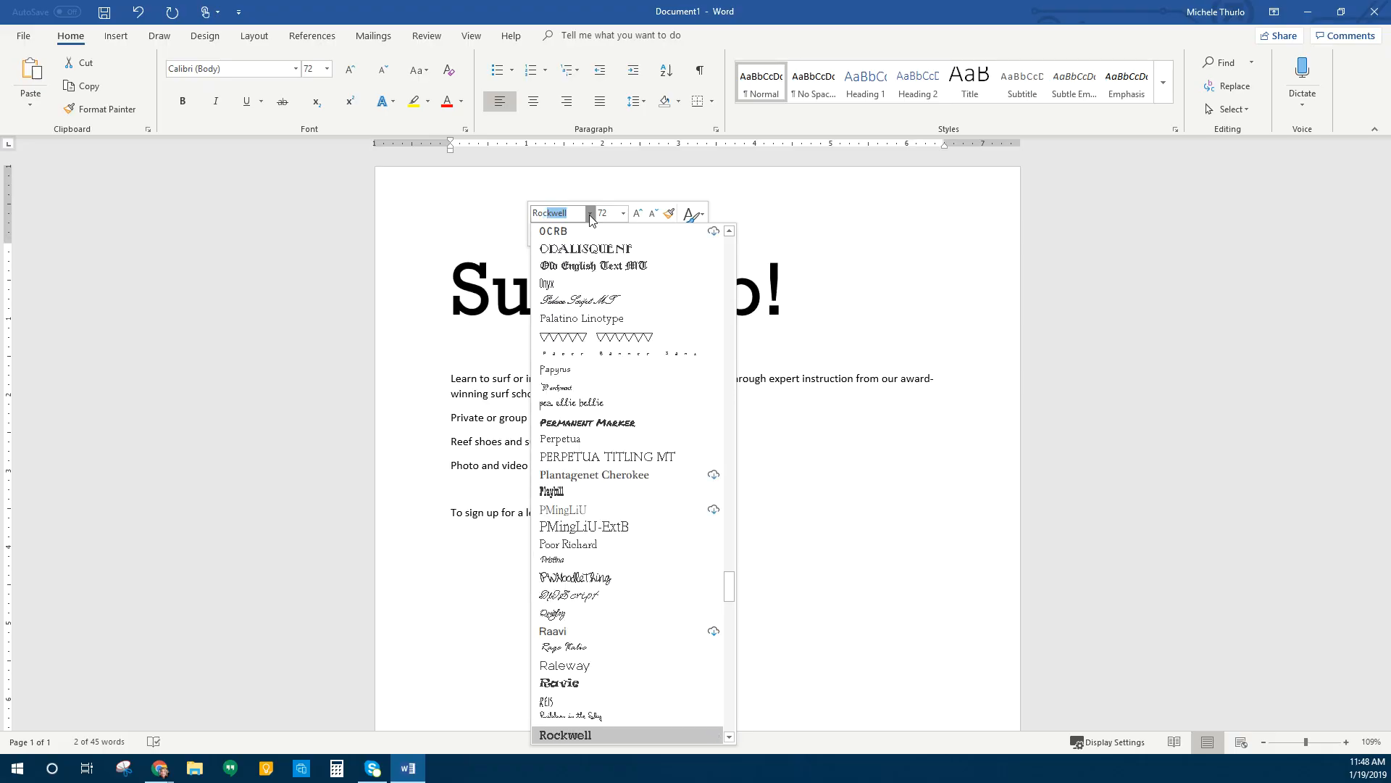
scroll(630, 562, down, 5)
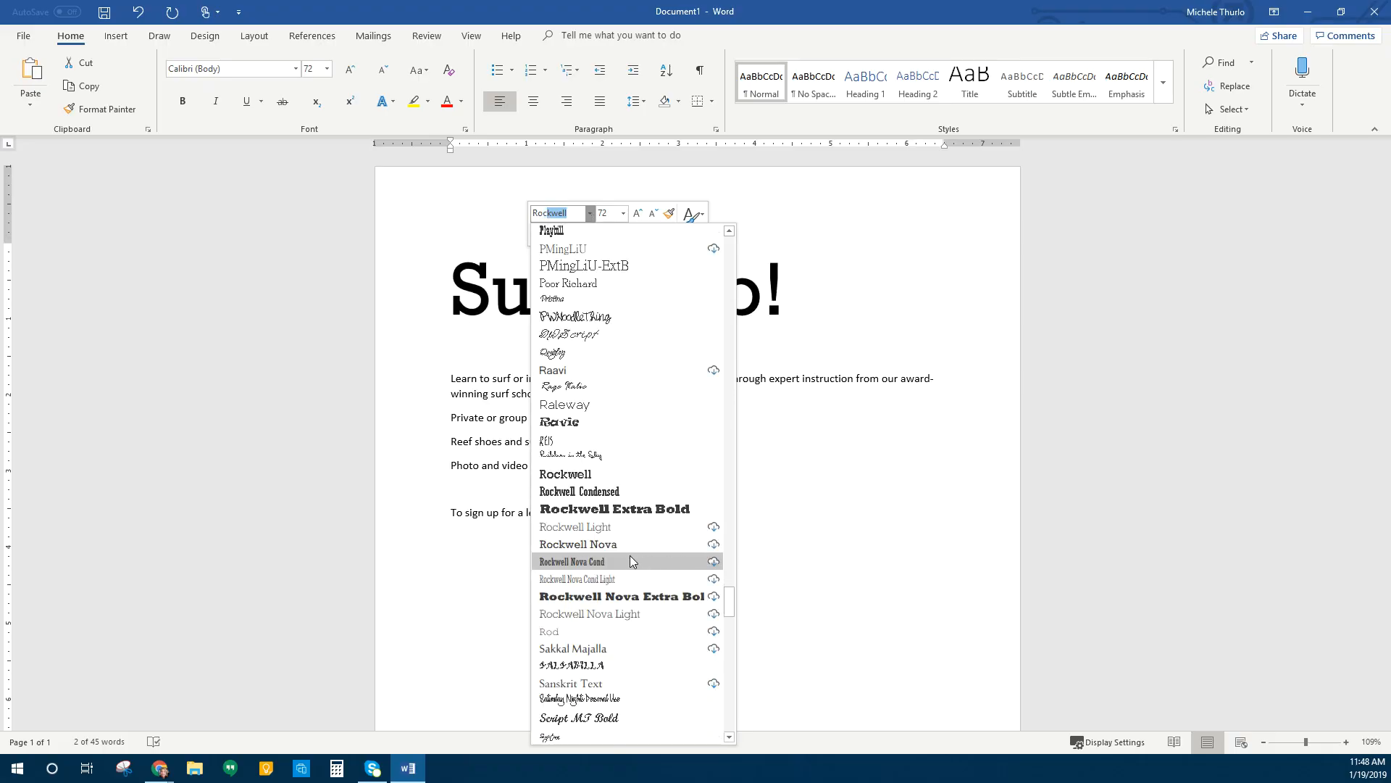
click(611, 509)
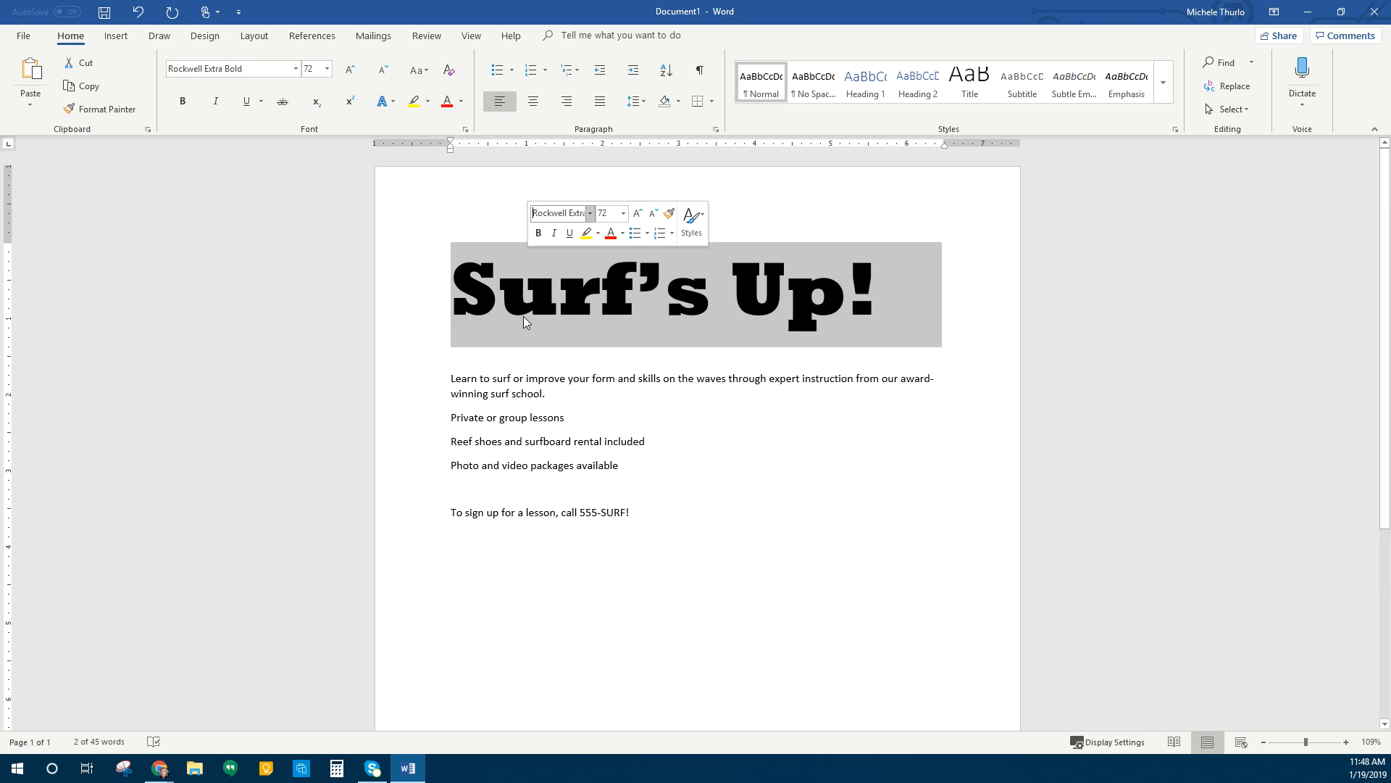
Step: Convert the headline to UPPERCASE and center it on the page
click(427, 71)
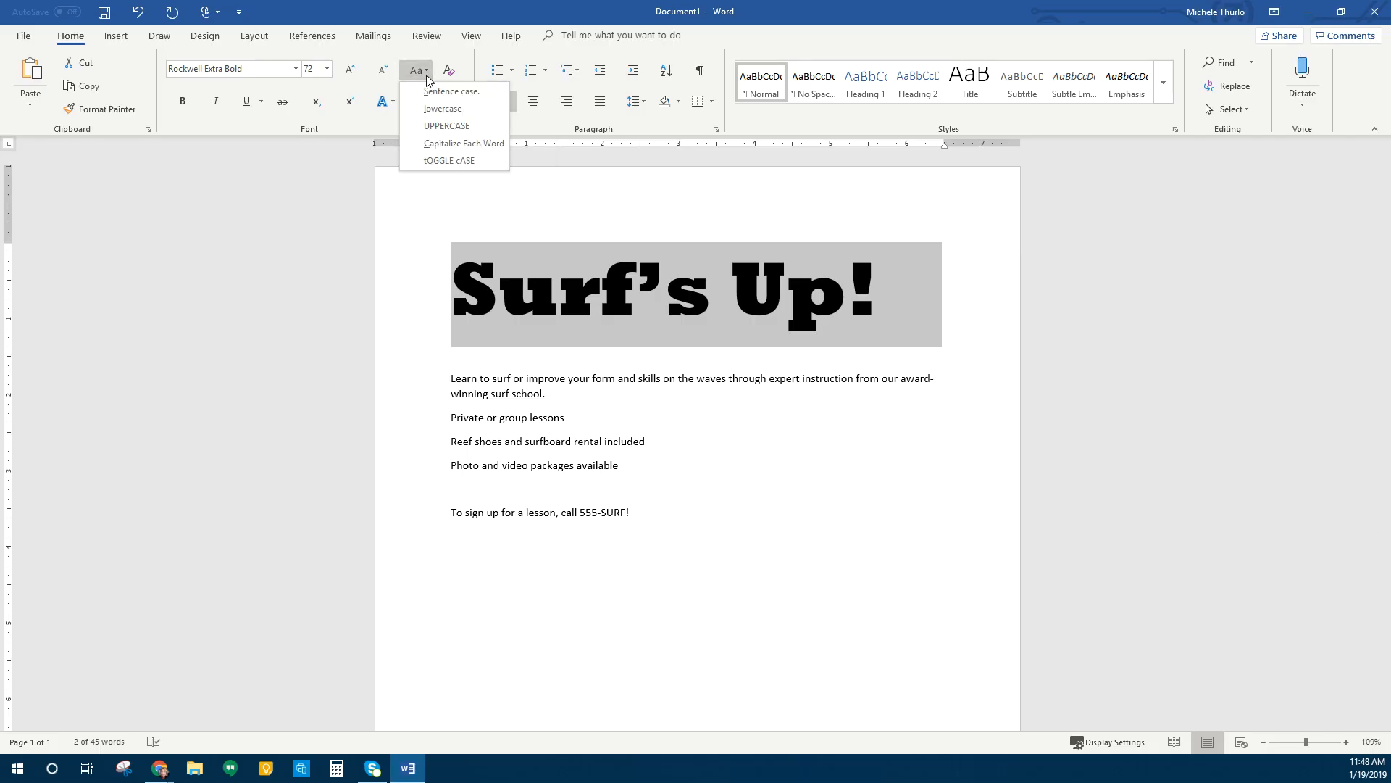
click(473, 125)
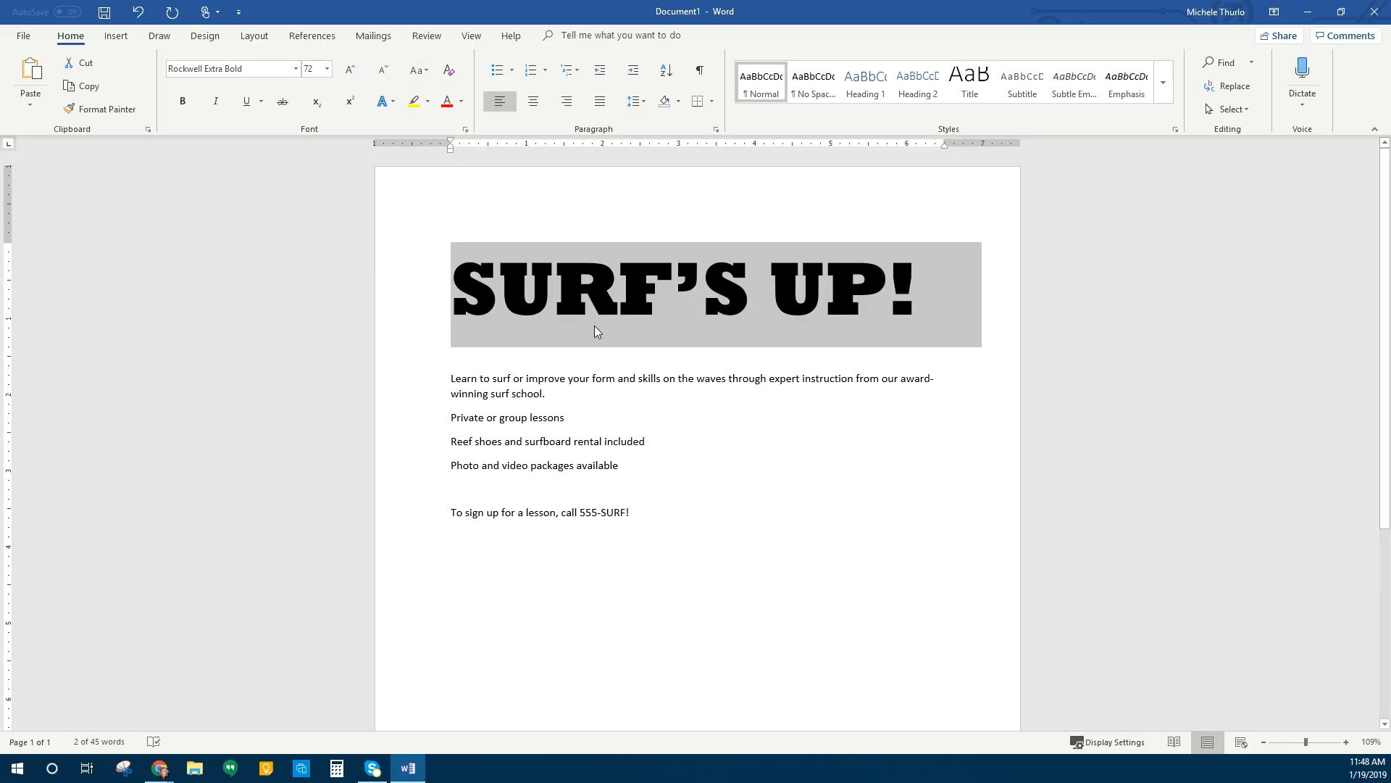
click(534, 103)
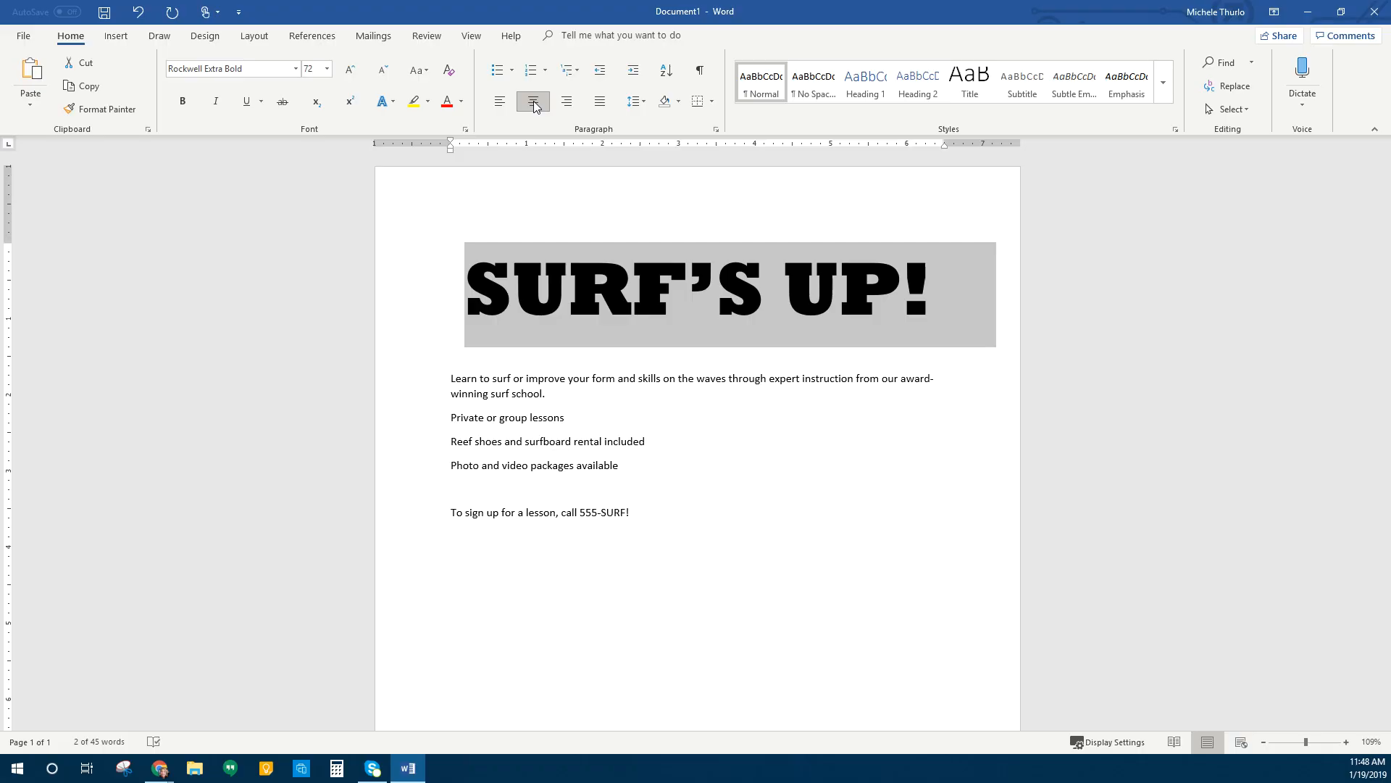
click(877, 321)
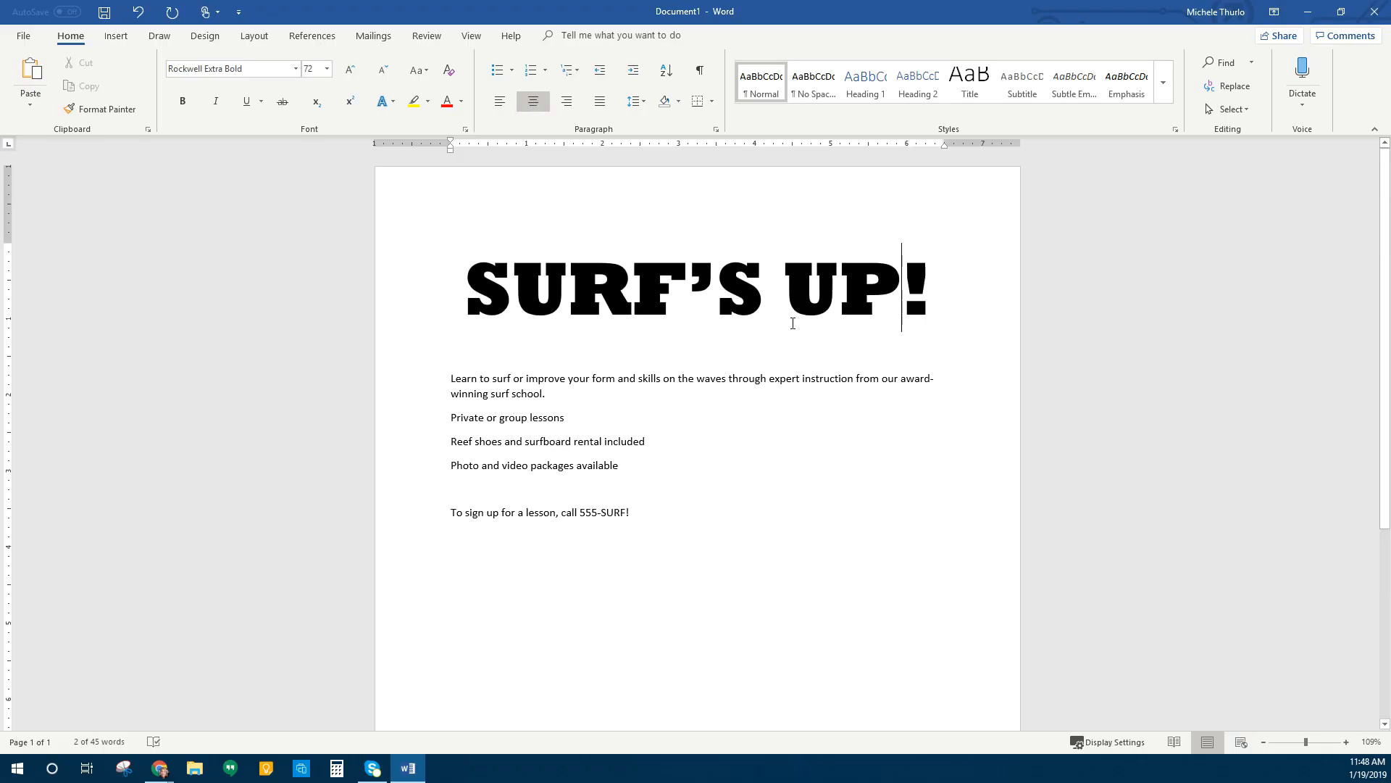
Step: Apply the text effect "Fill: White; Outline: Orange, Accent color 2; Hard Shadow: Orange, Accent color 2" to the whole headline
click(425, 302)
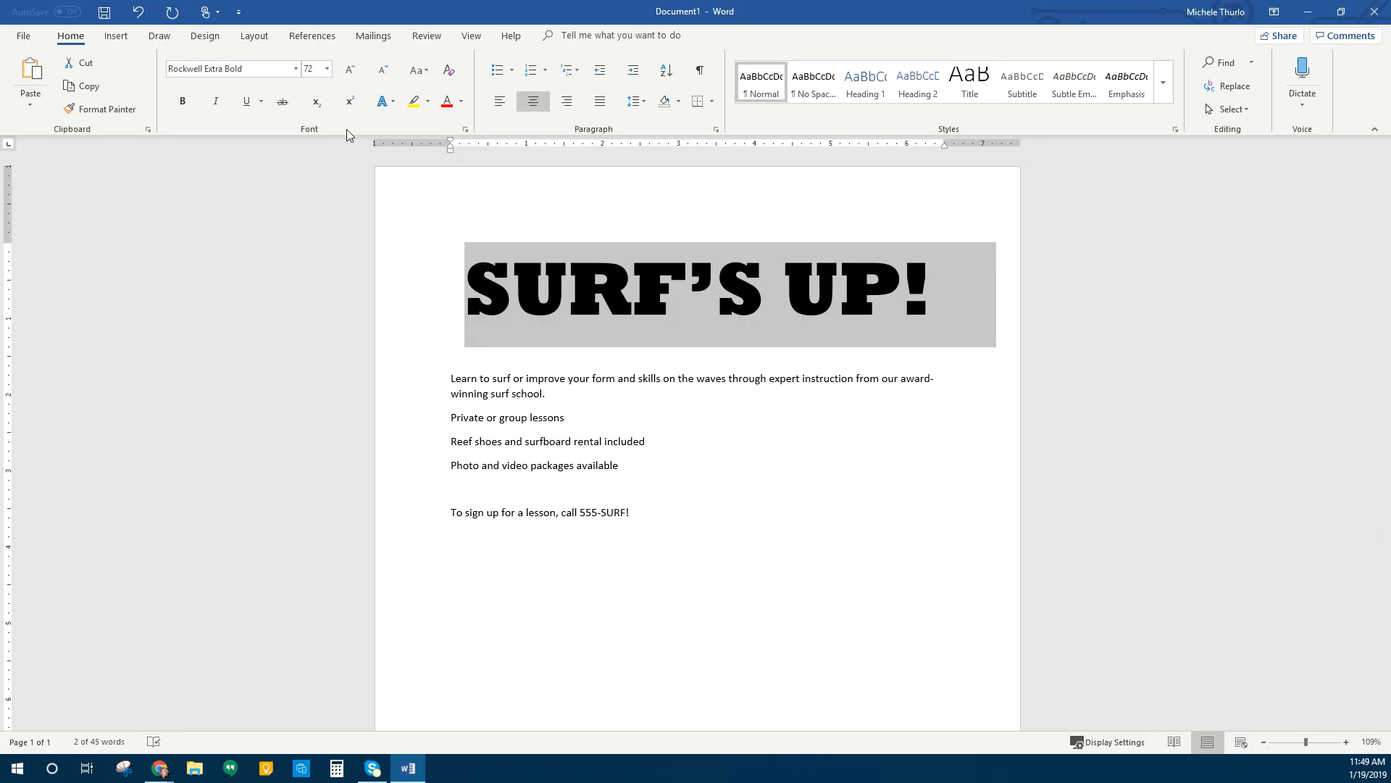
click(394, 103)
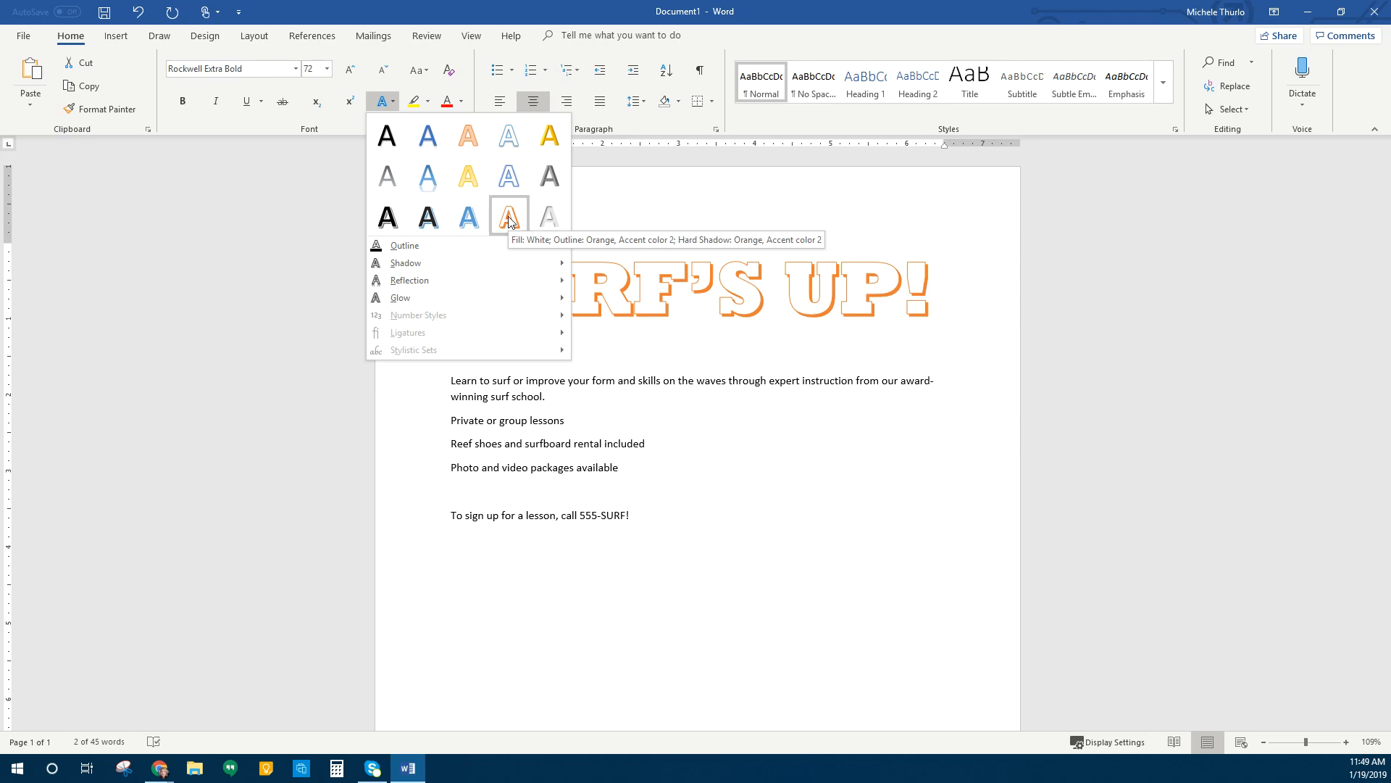
click(509, 217)
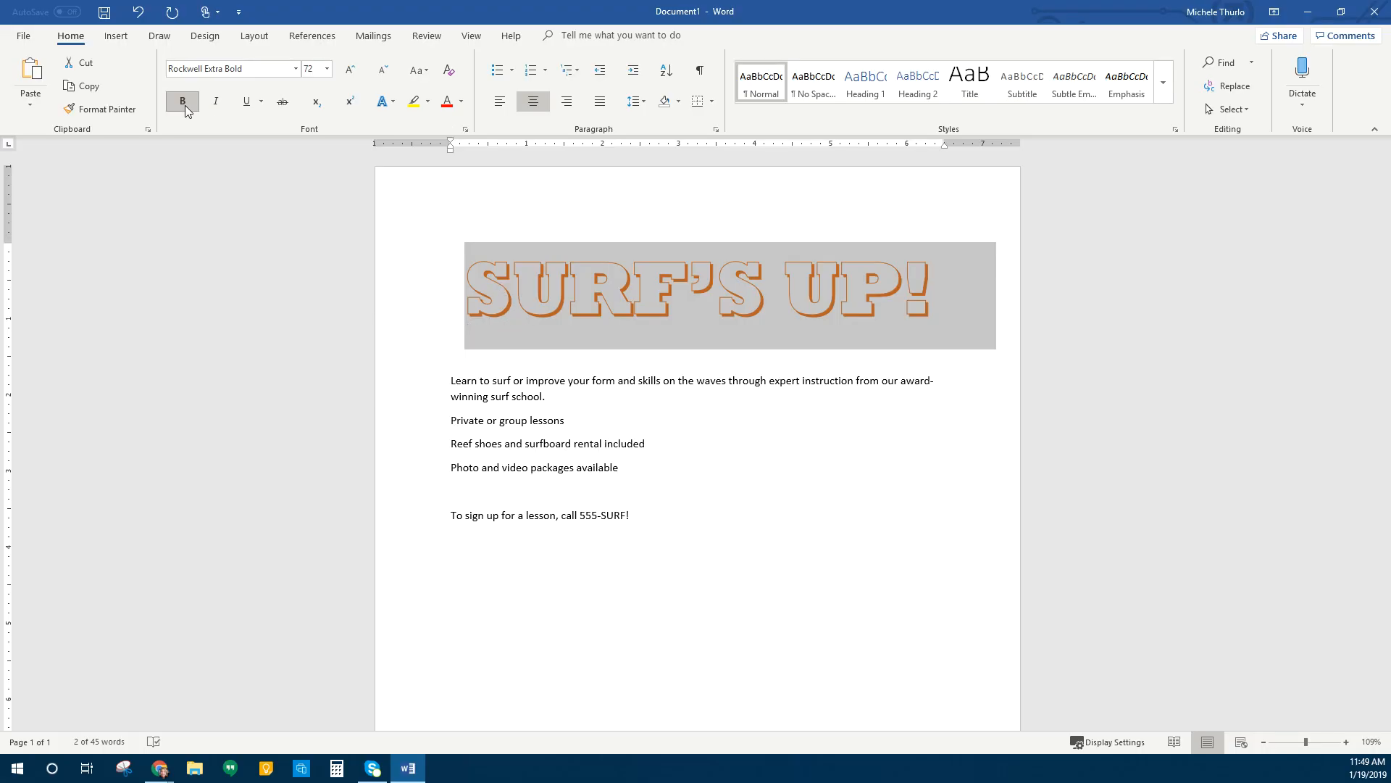
Step: Shade the headline paragraph with a dark orange theme color and place the cursor on the blank line below it
click(678, 102)
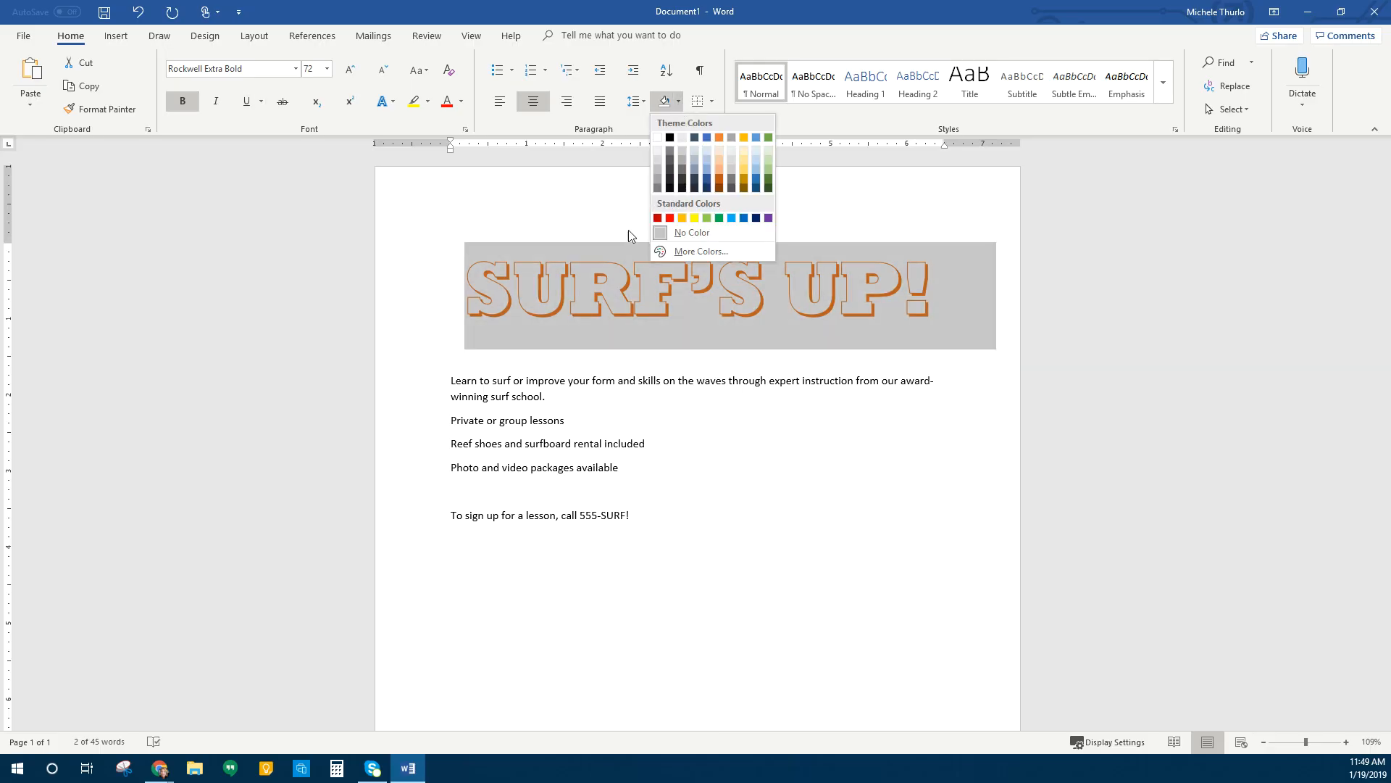
click(722, 186)
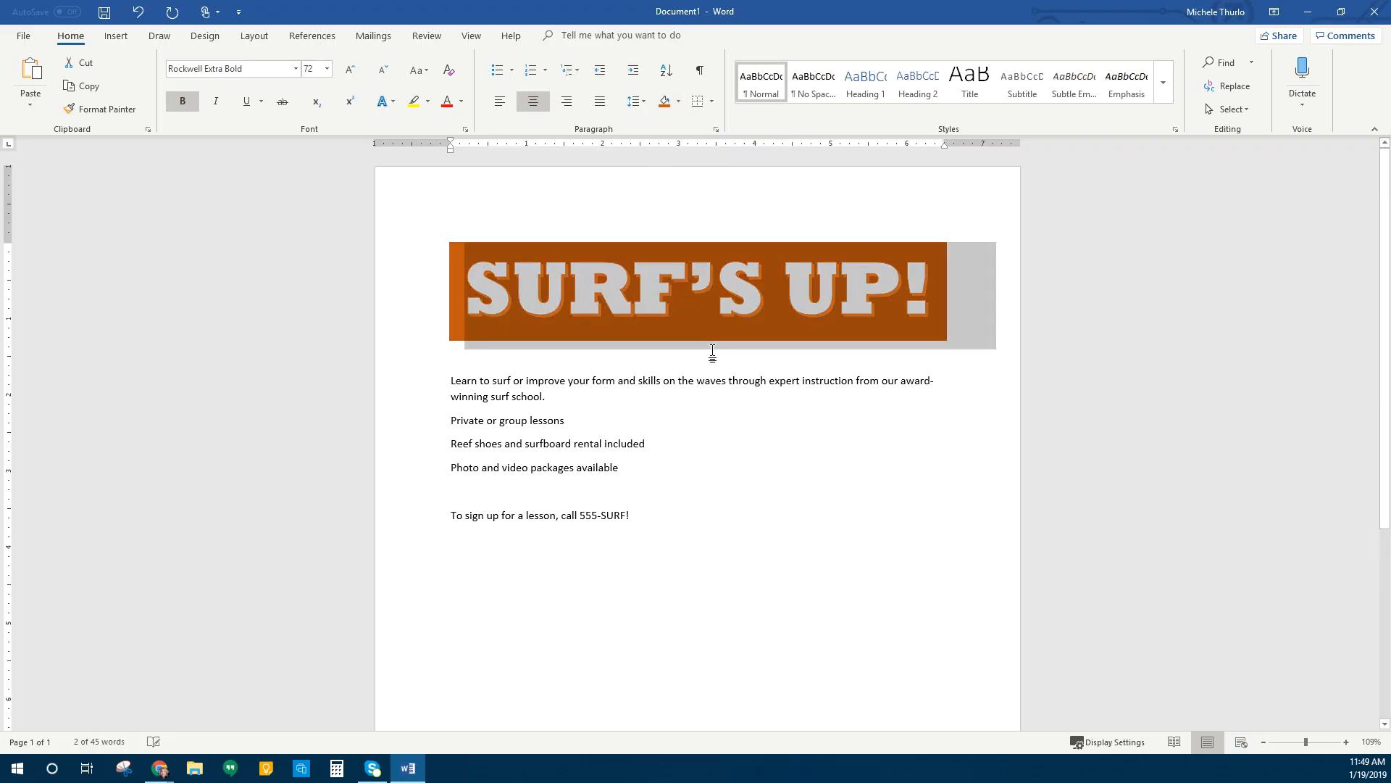
click(467, 355)
click(493, 338)
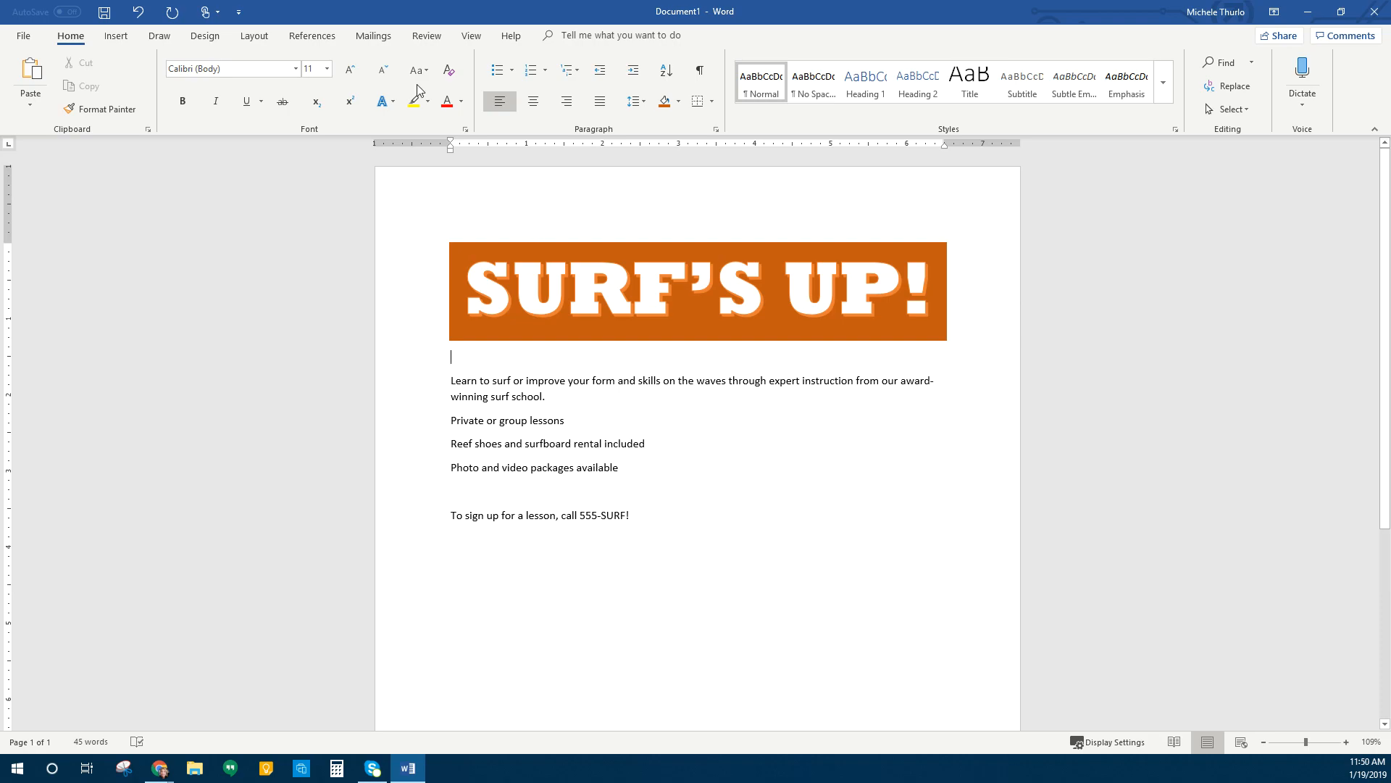
Step: Change the document's theme colors to the Blue color set
click(205, 37)
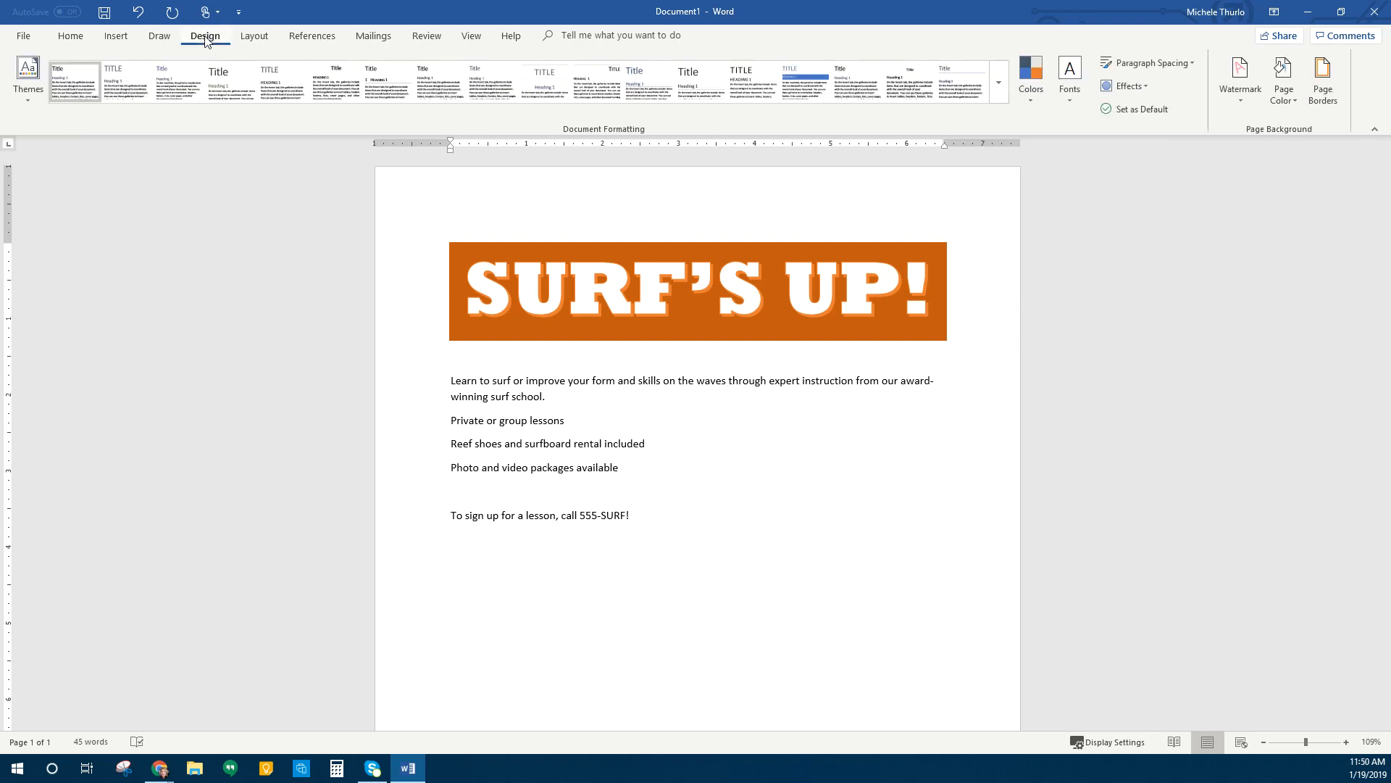
click(29, 98)
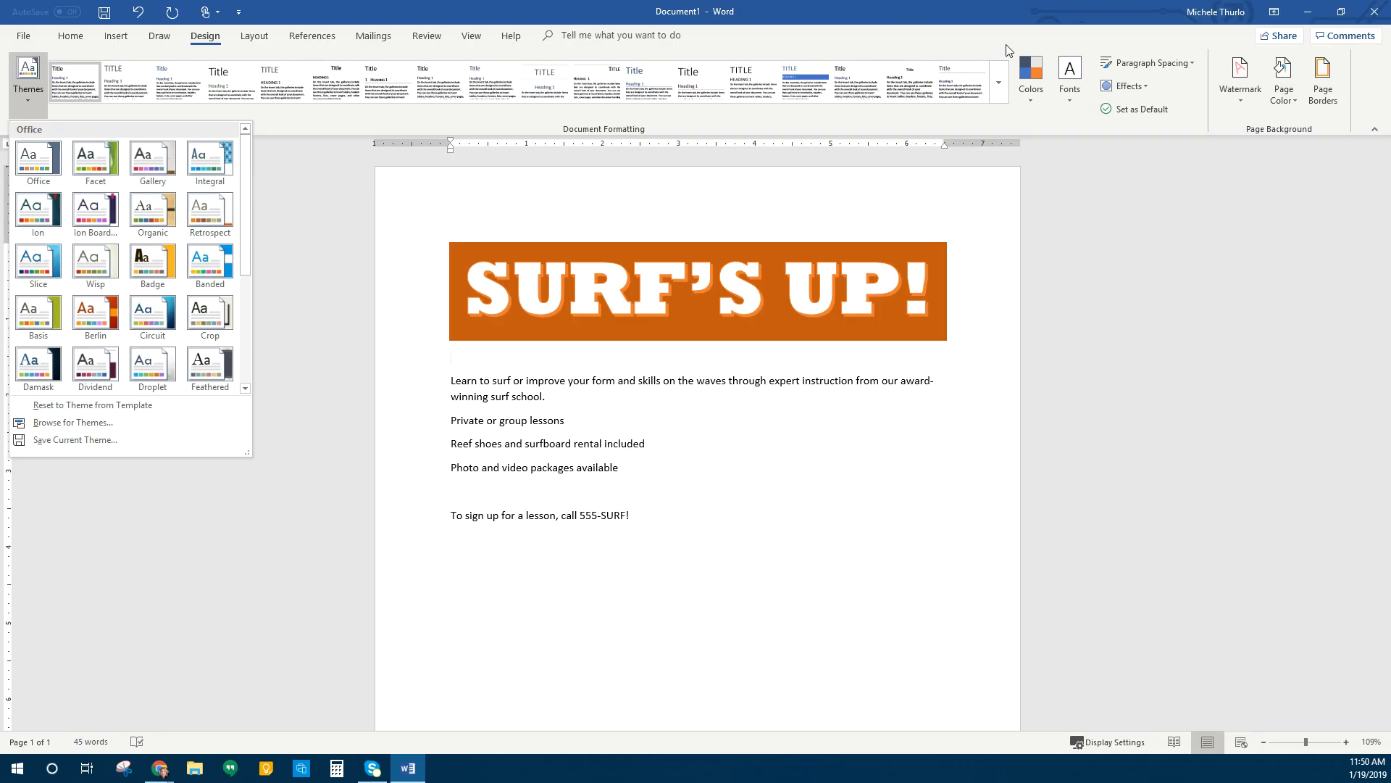
click(1037, 99)
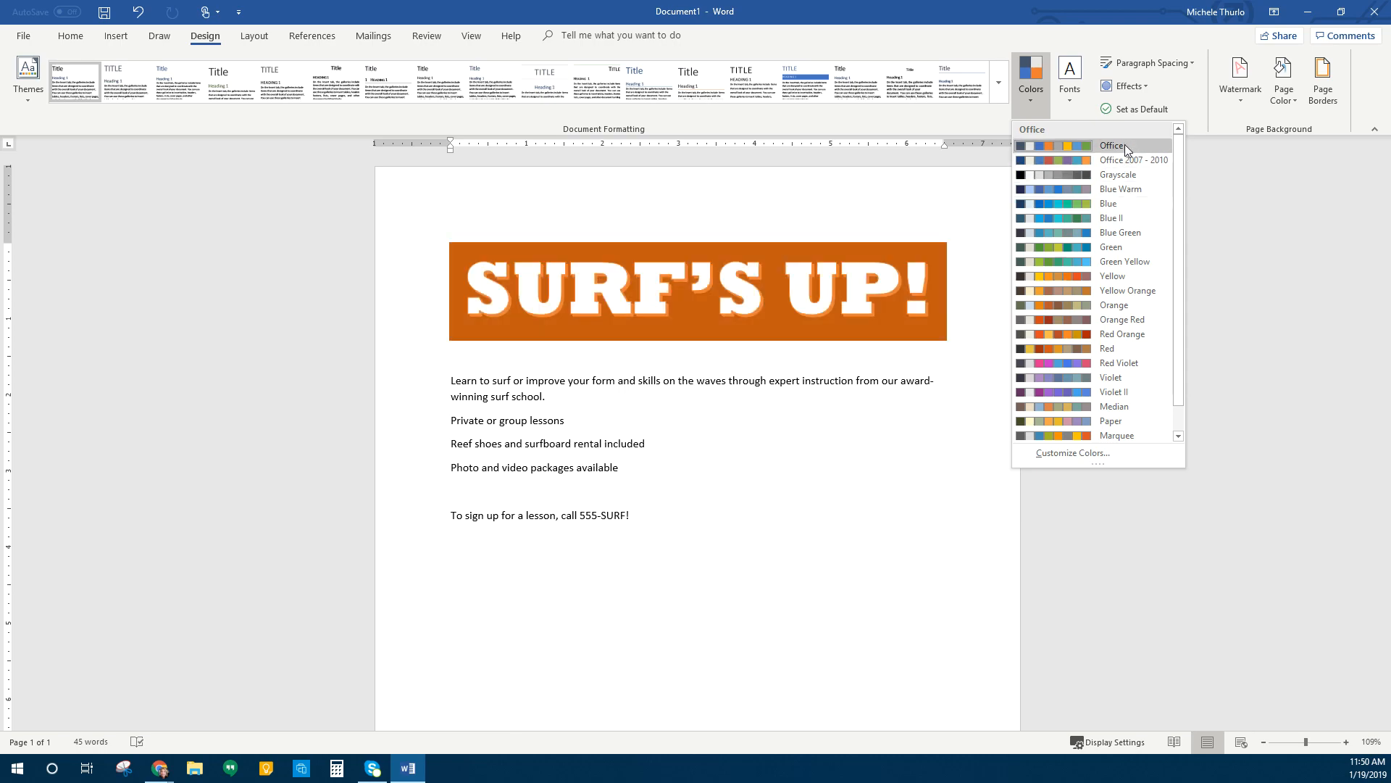
click(1129, 203)
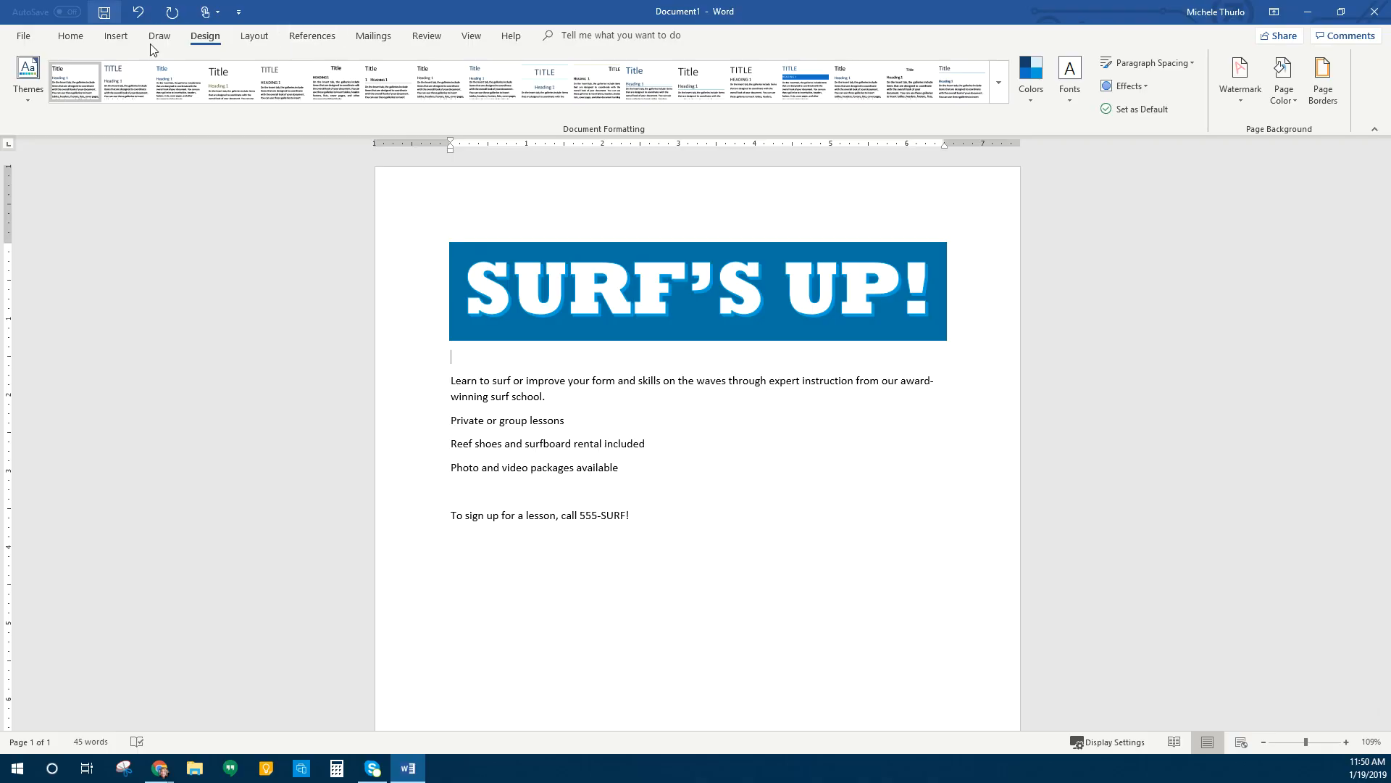
Step: Insert the picture "Surfer picture Word 1 flyer" from the Downloads folder on the blank line below the headline
click(117, 36)
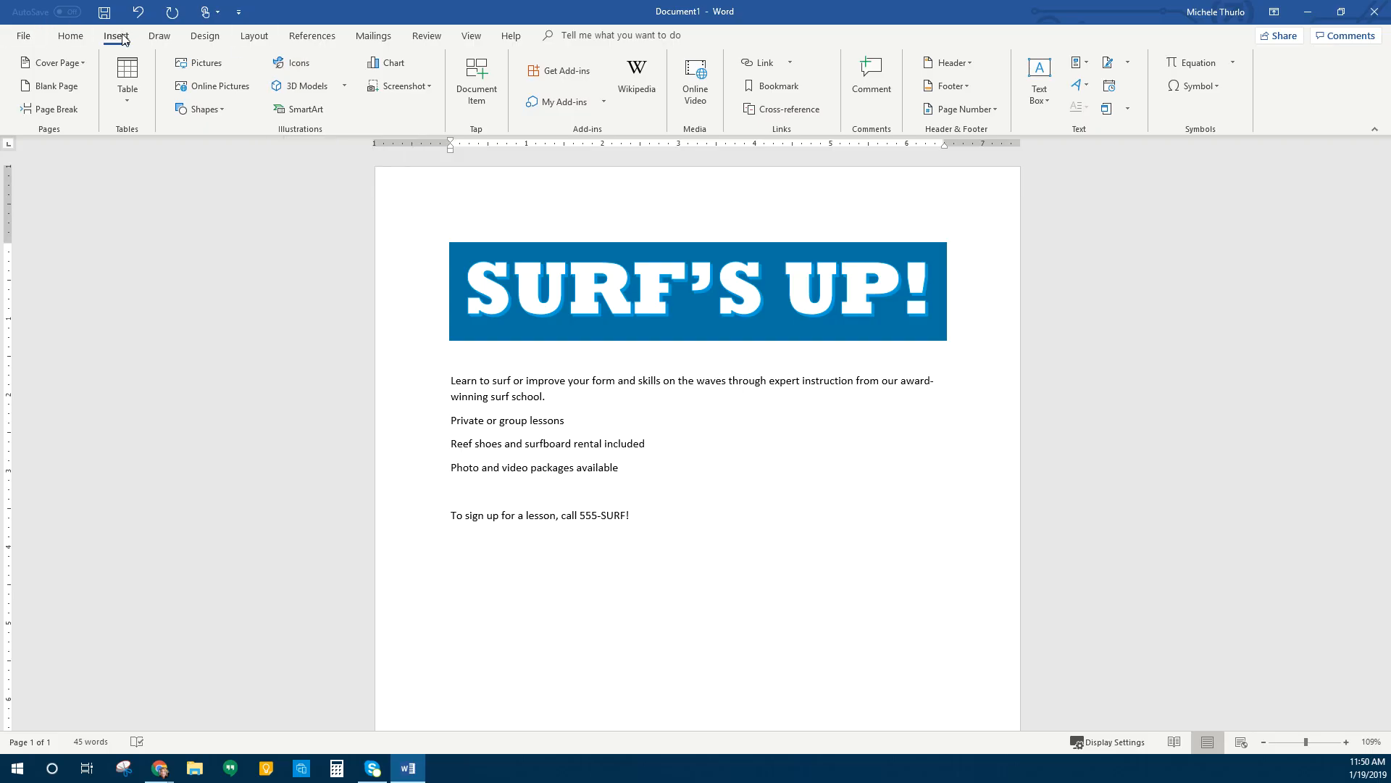
click(211, 62)
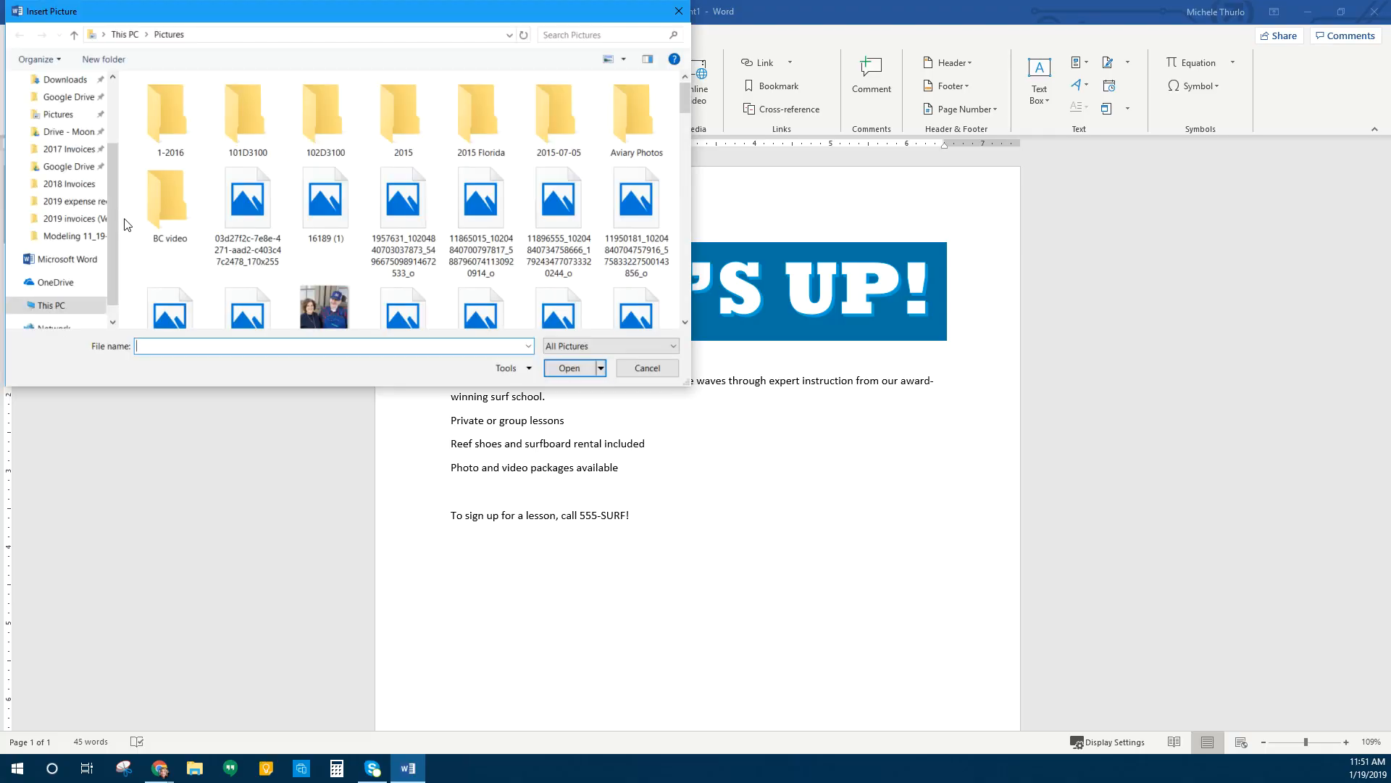
drag(112, 224, 110, 119)
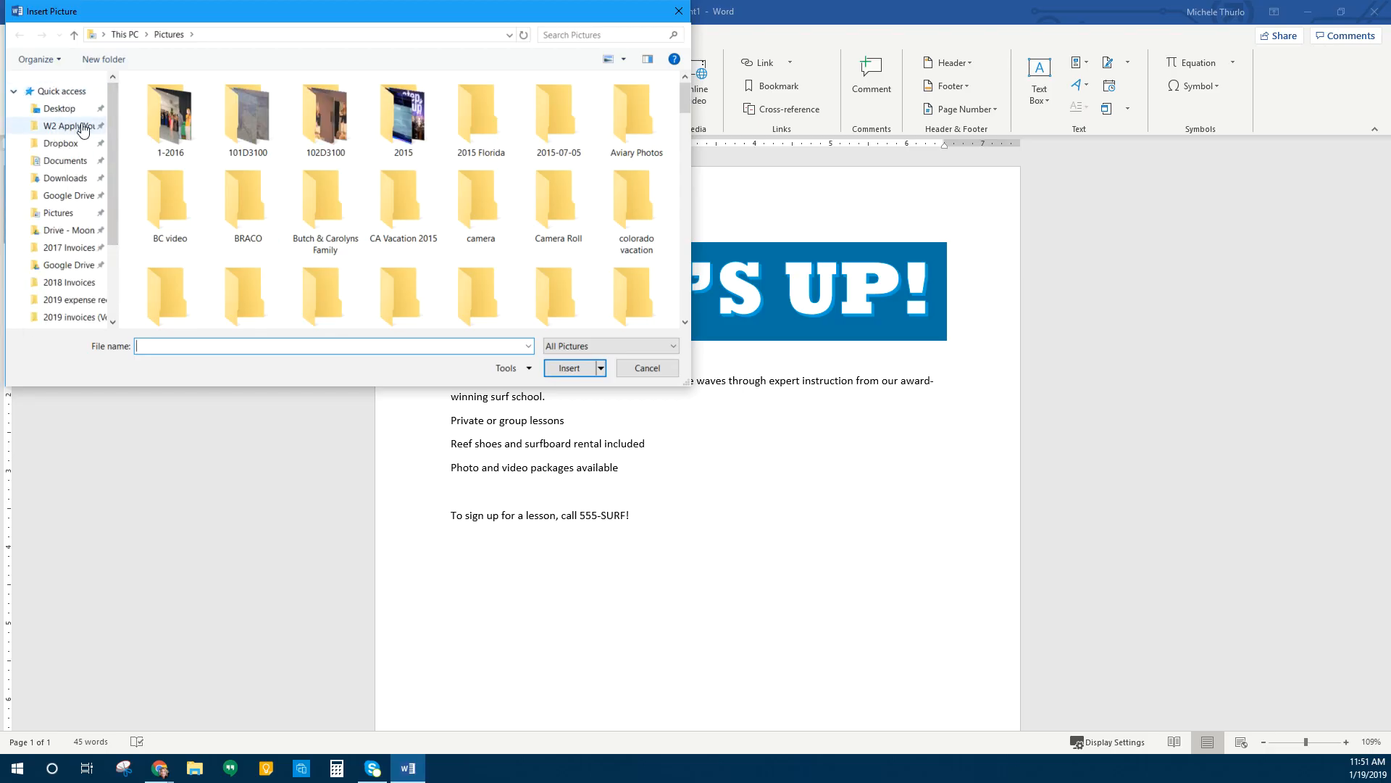
click(65, 181)
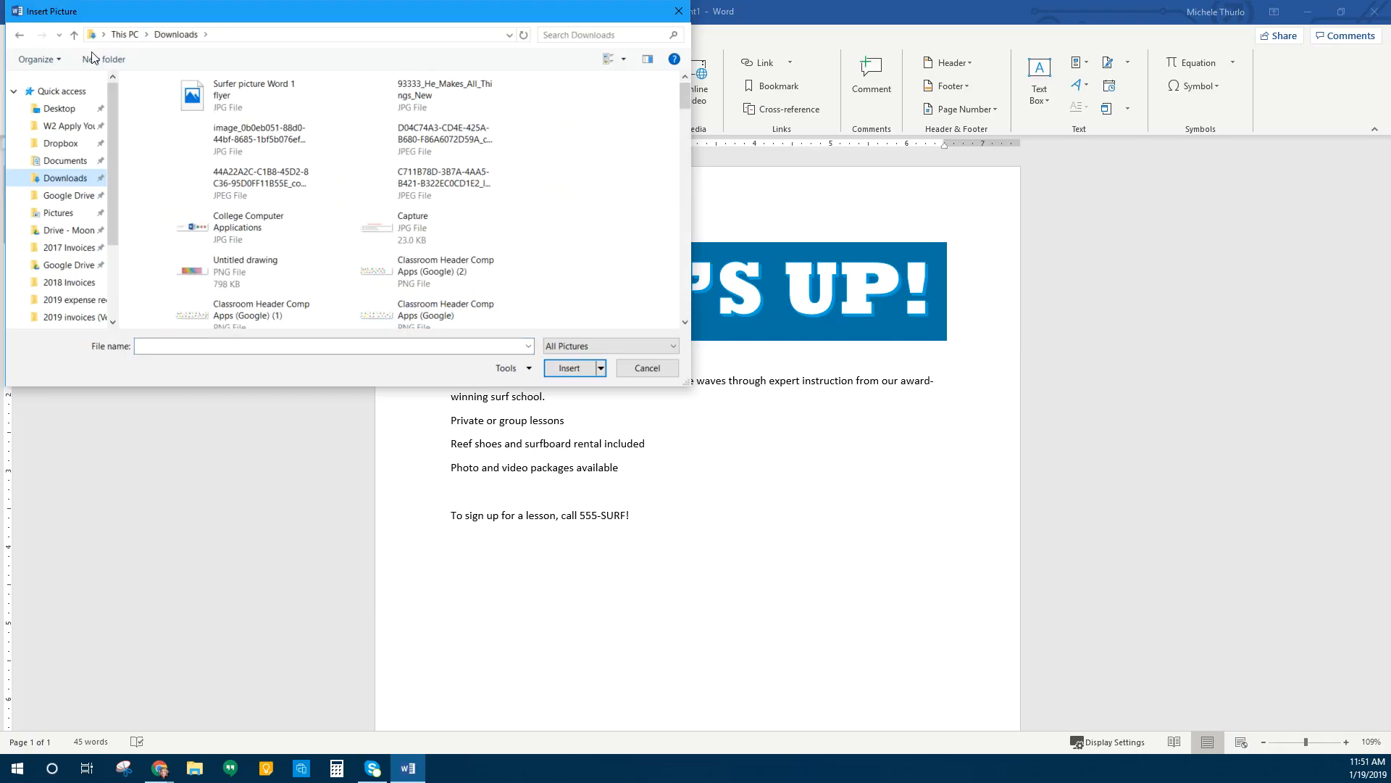
click(261, 104)
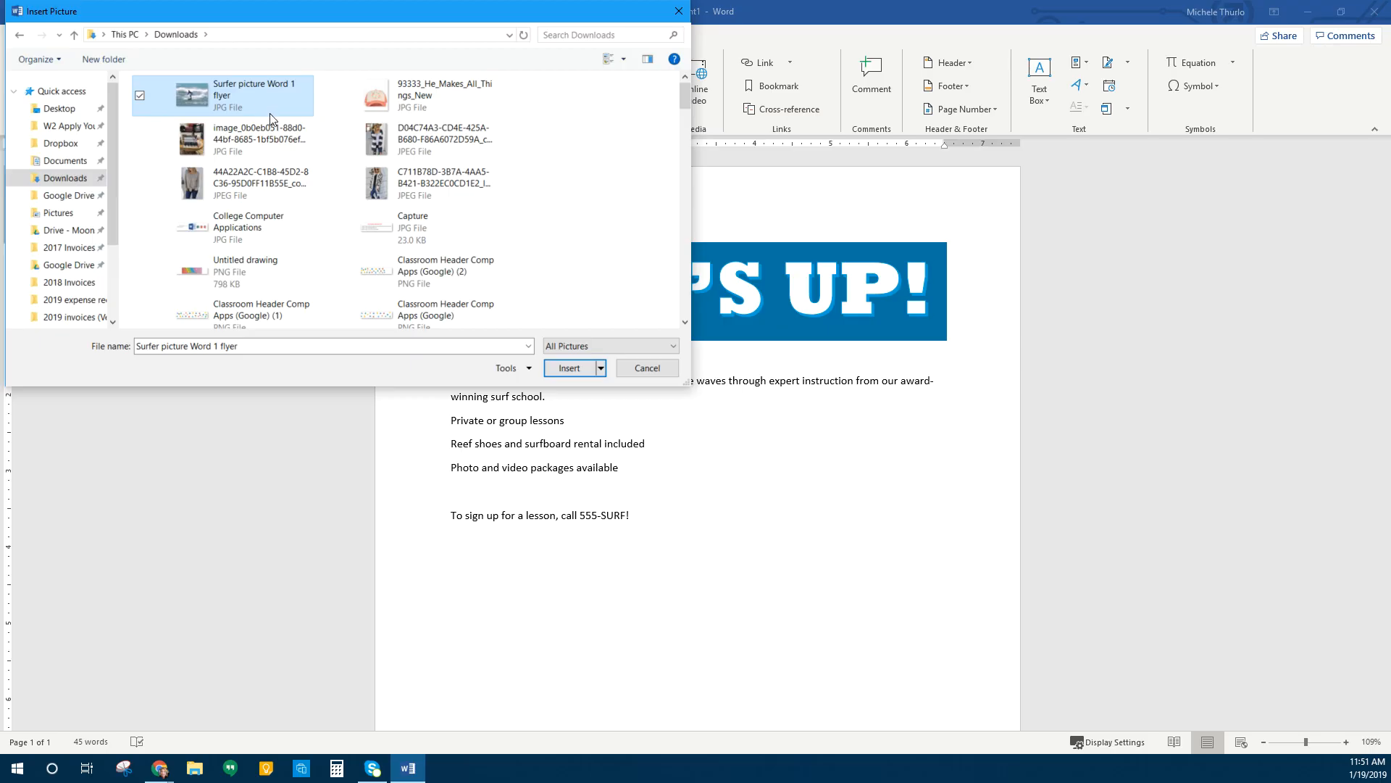
click(570, 368)
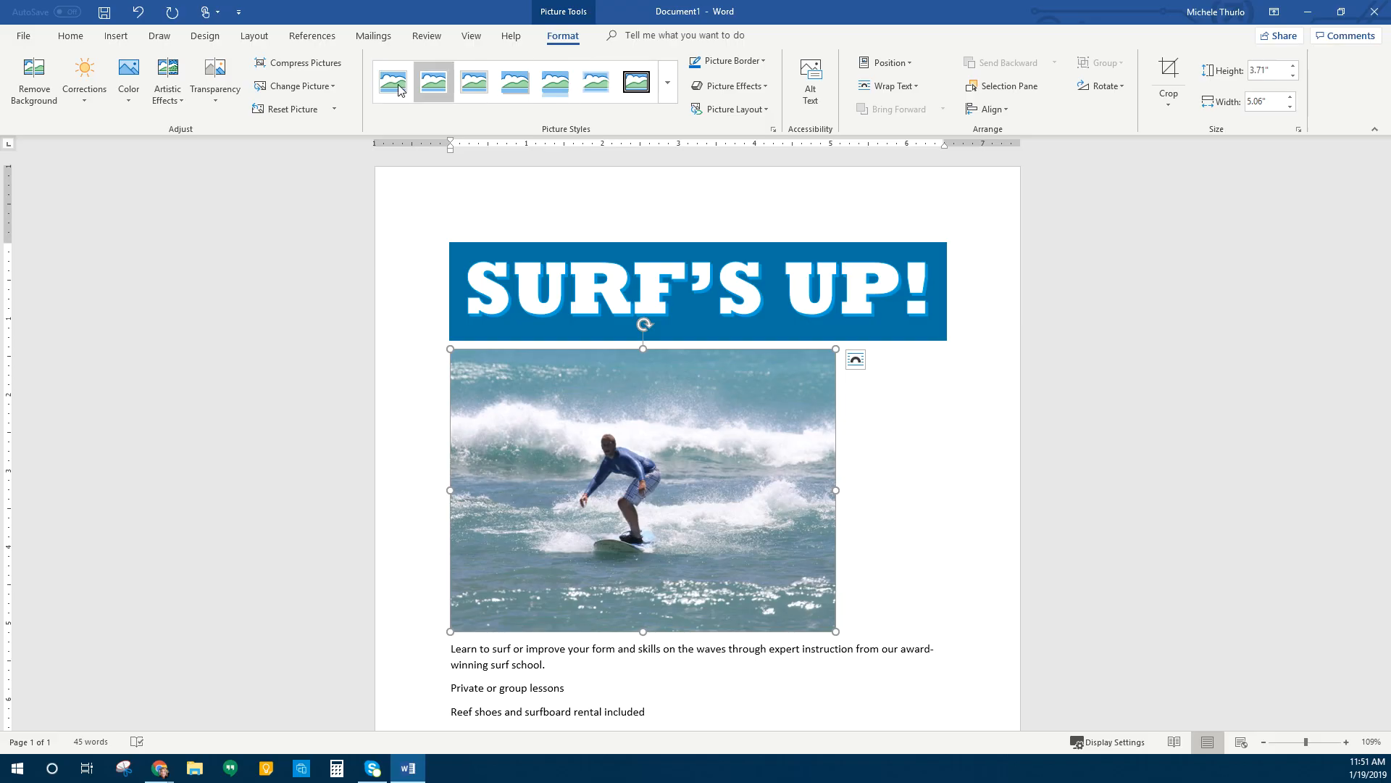
Step: Apply the oval picture style with a light metallic, beveled frame to the surfer picture
click(666, 90)
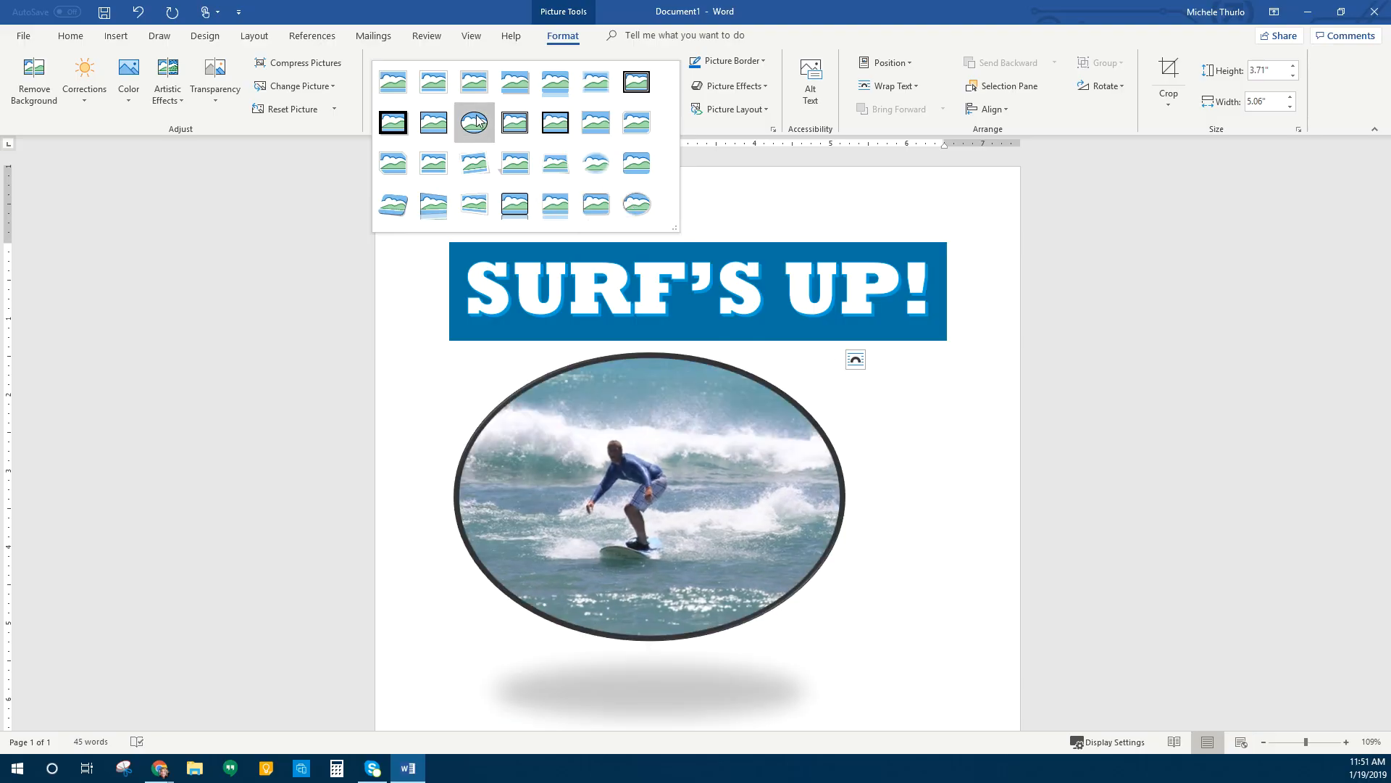
click(639, 210)
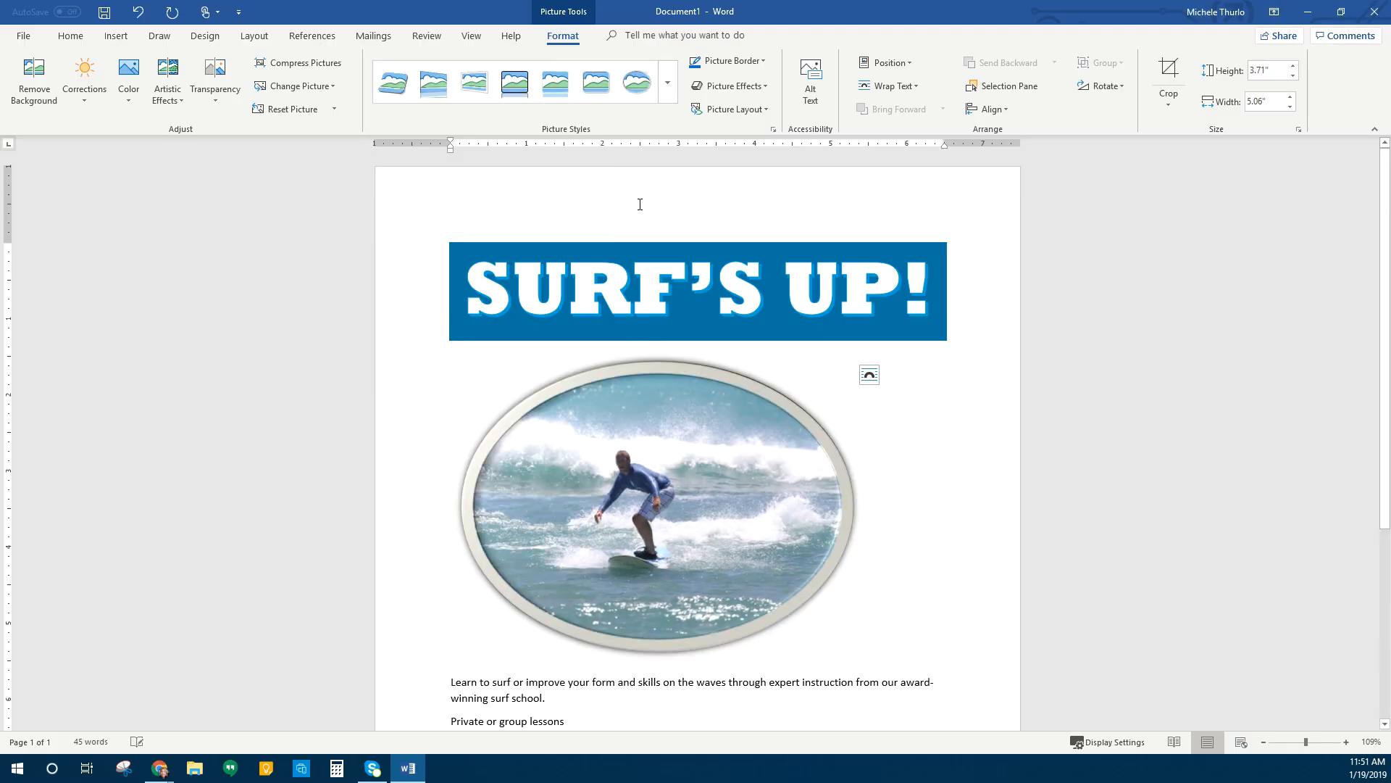
Step: Change the surfer picture's border to a medium blue theme color
click(764, 63)
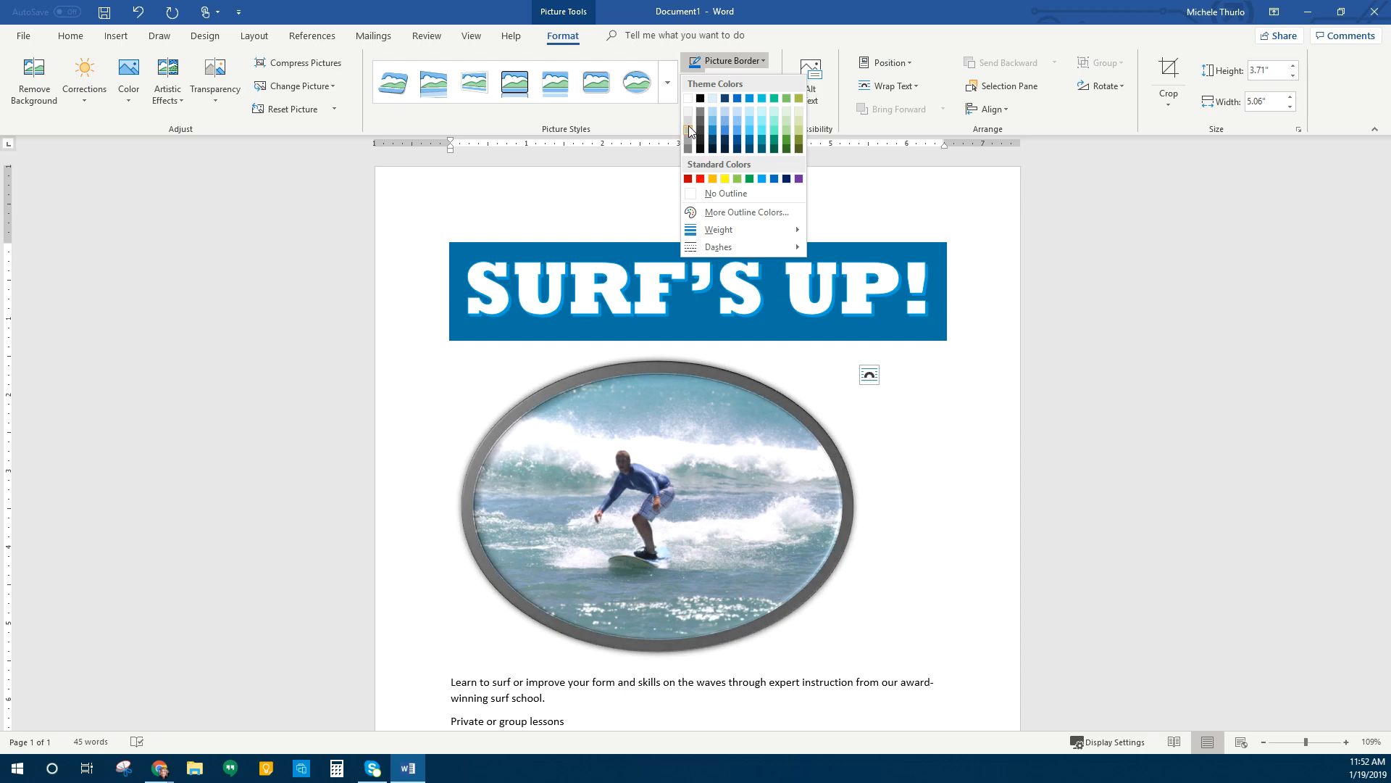
click(726, 131)
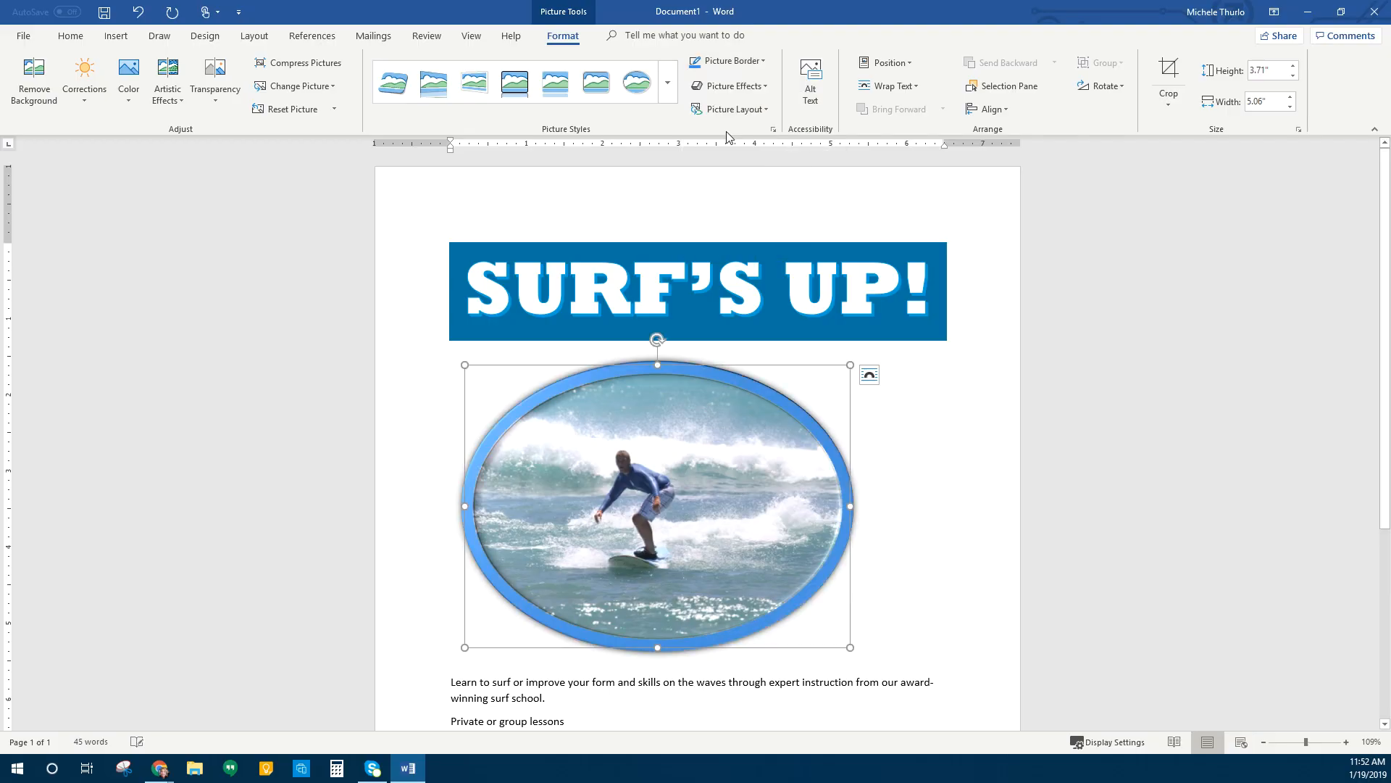
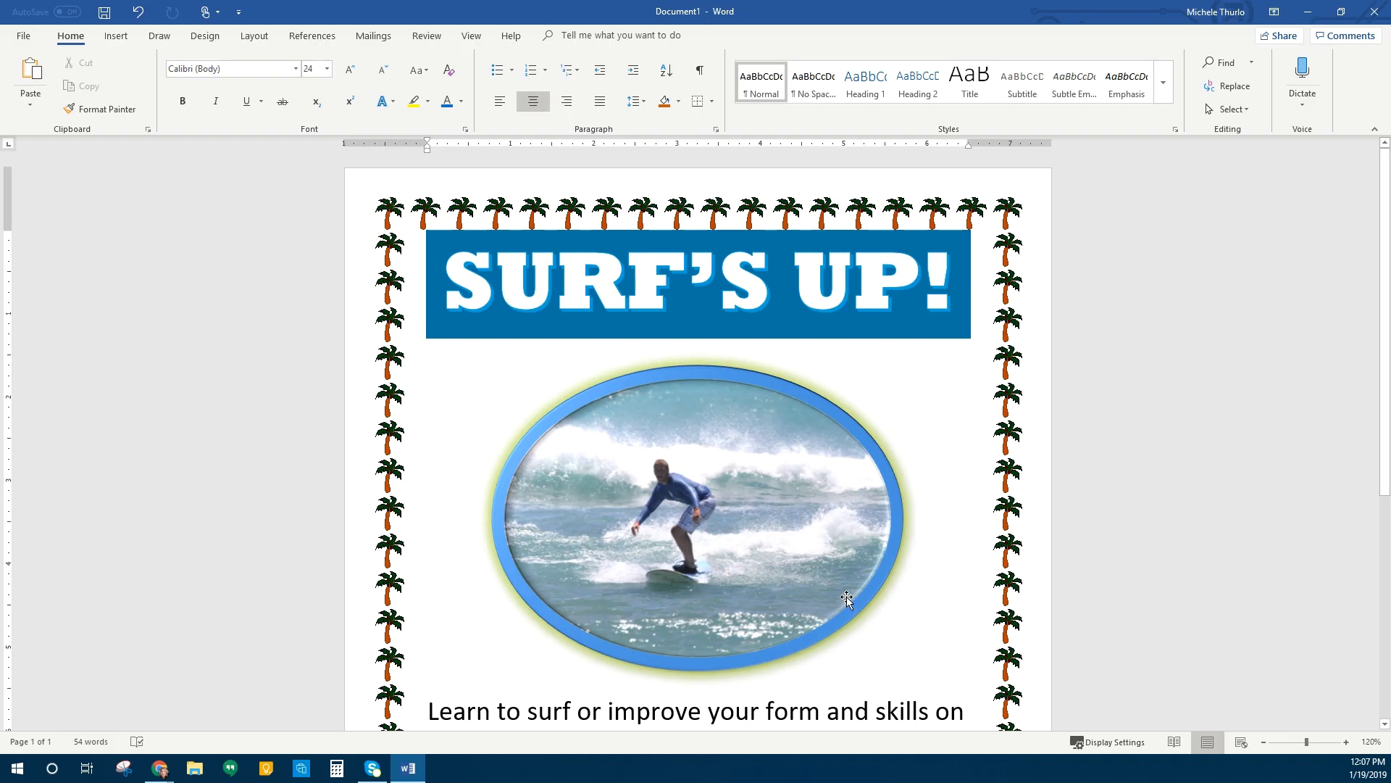
Step: Save the flyer as a Word document named "WD1 Surf Flyer MT" in the Downloads folder
click(26, 35)
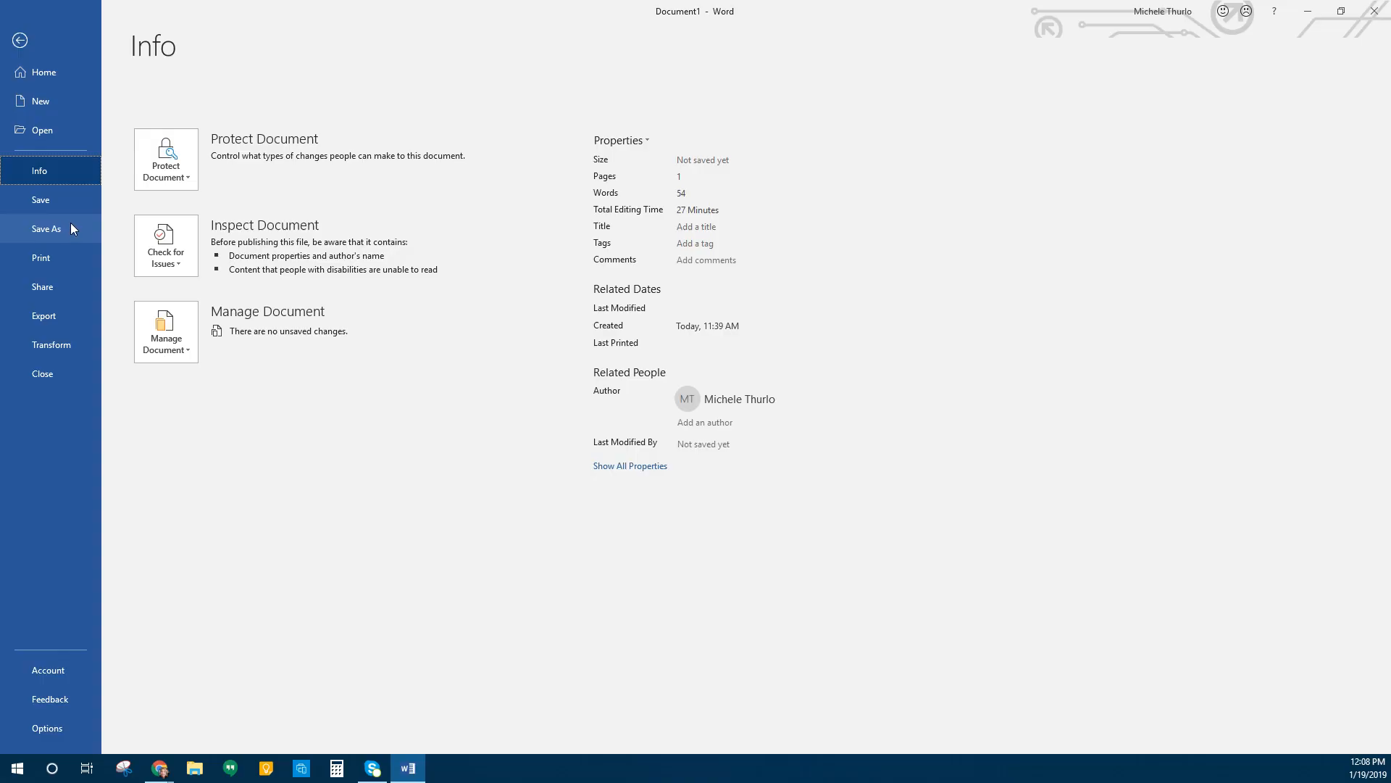
click(32, 206)
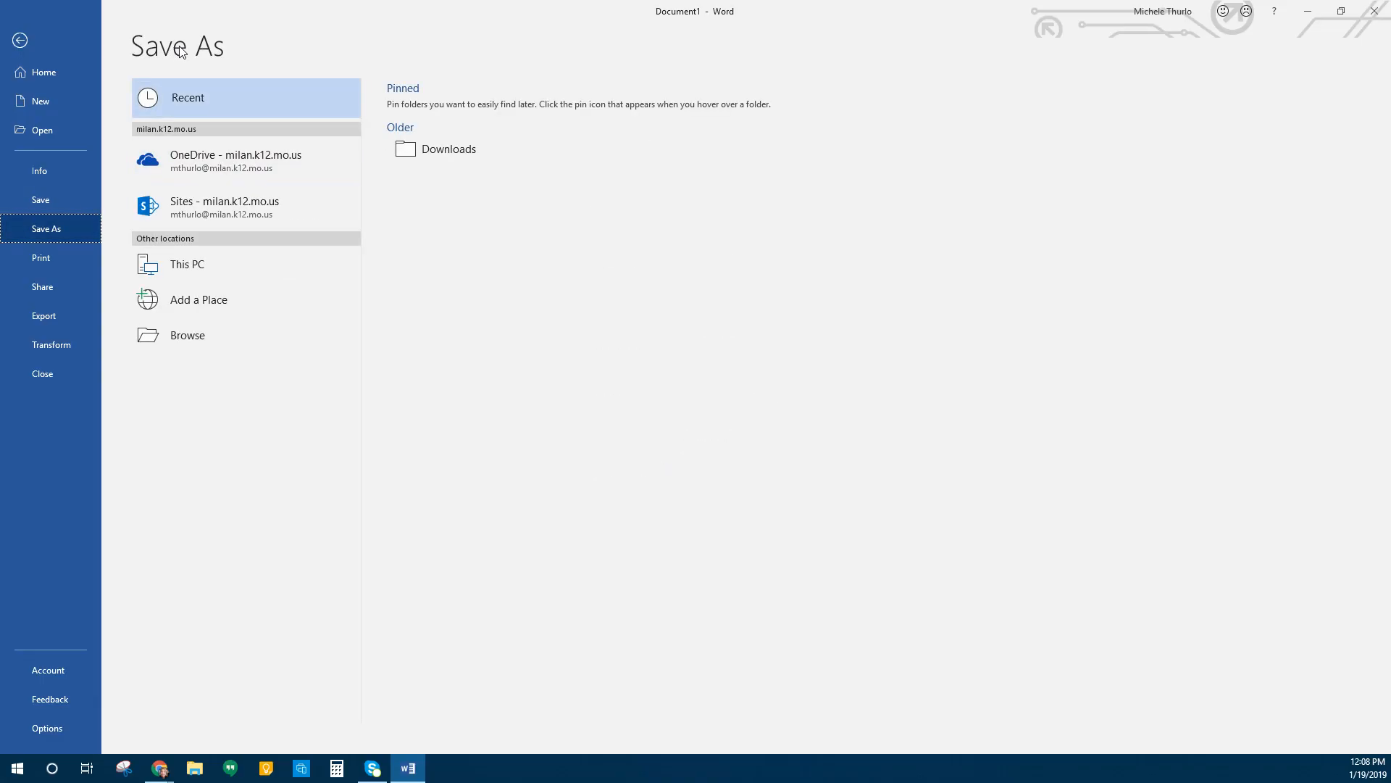
click(437, 147)
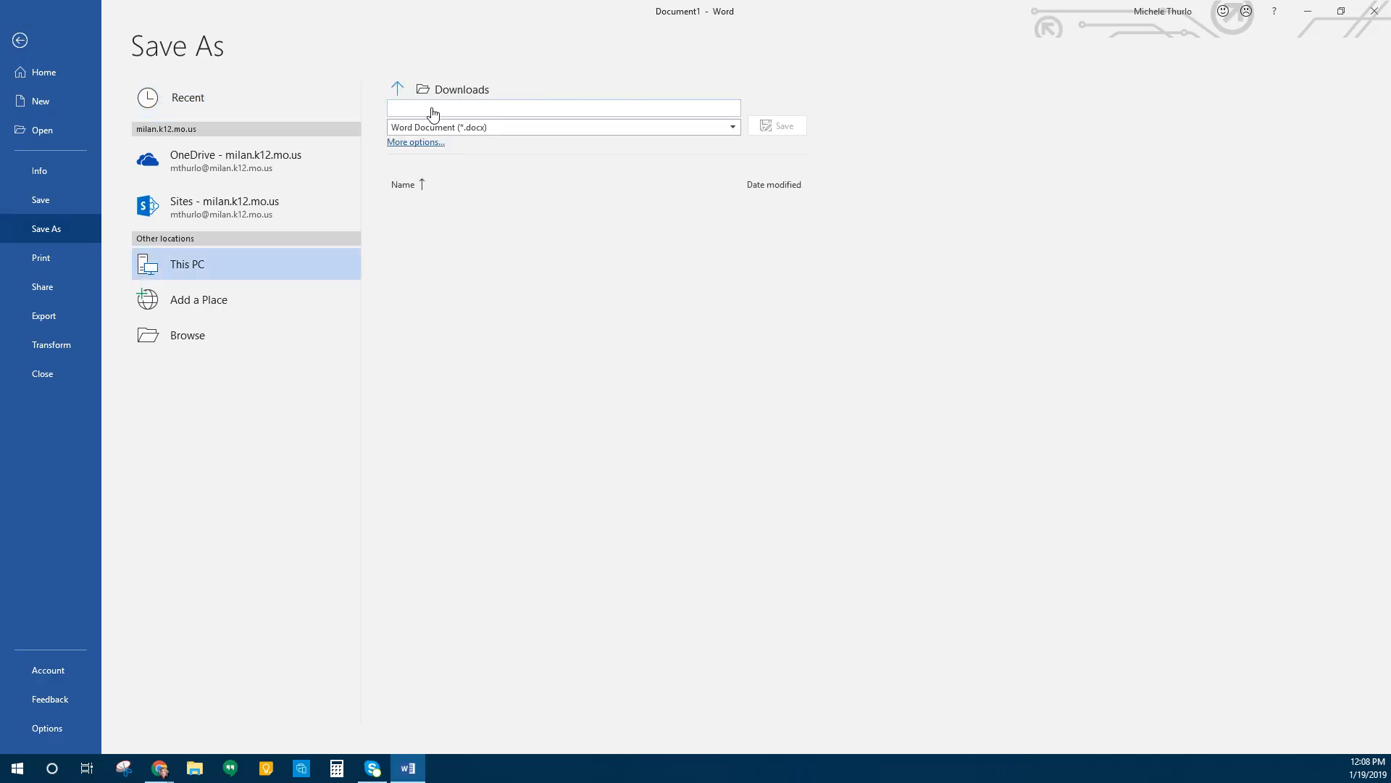
click(480, 108)
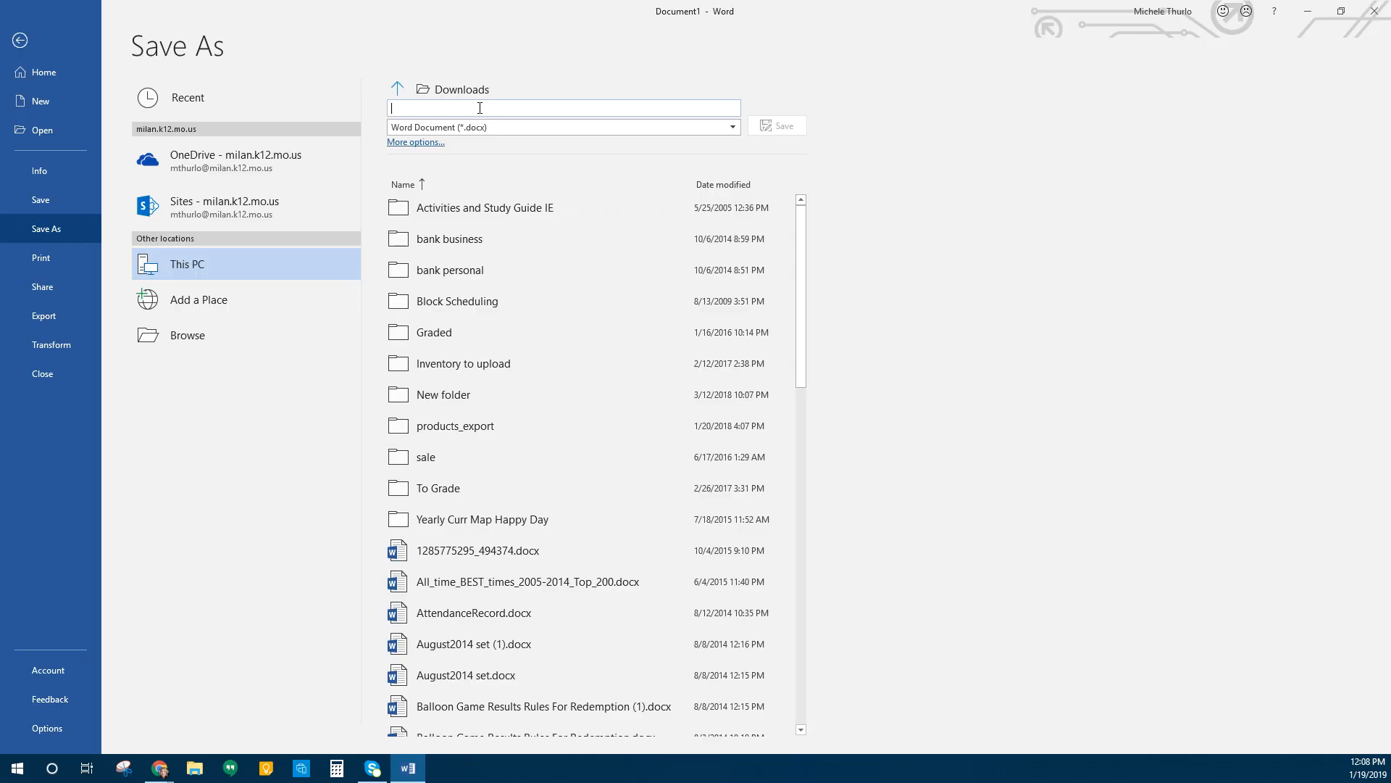
text(WD1)
text(Surf Flyer MT)
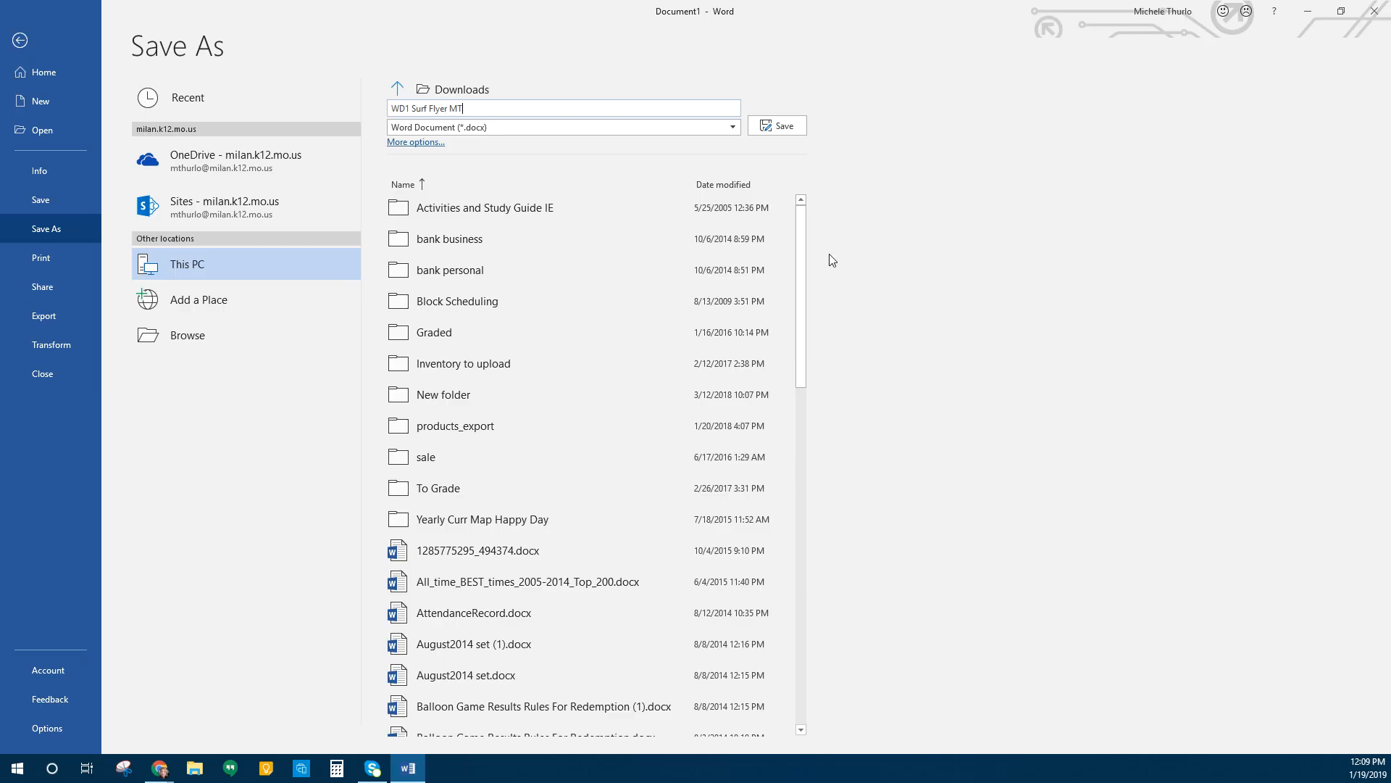
click(789, 132)
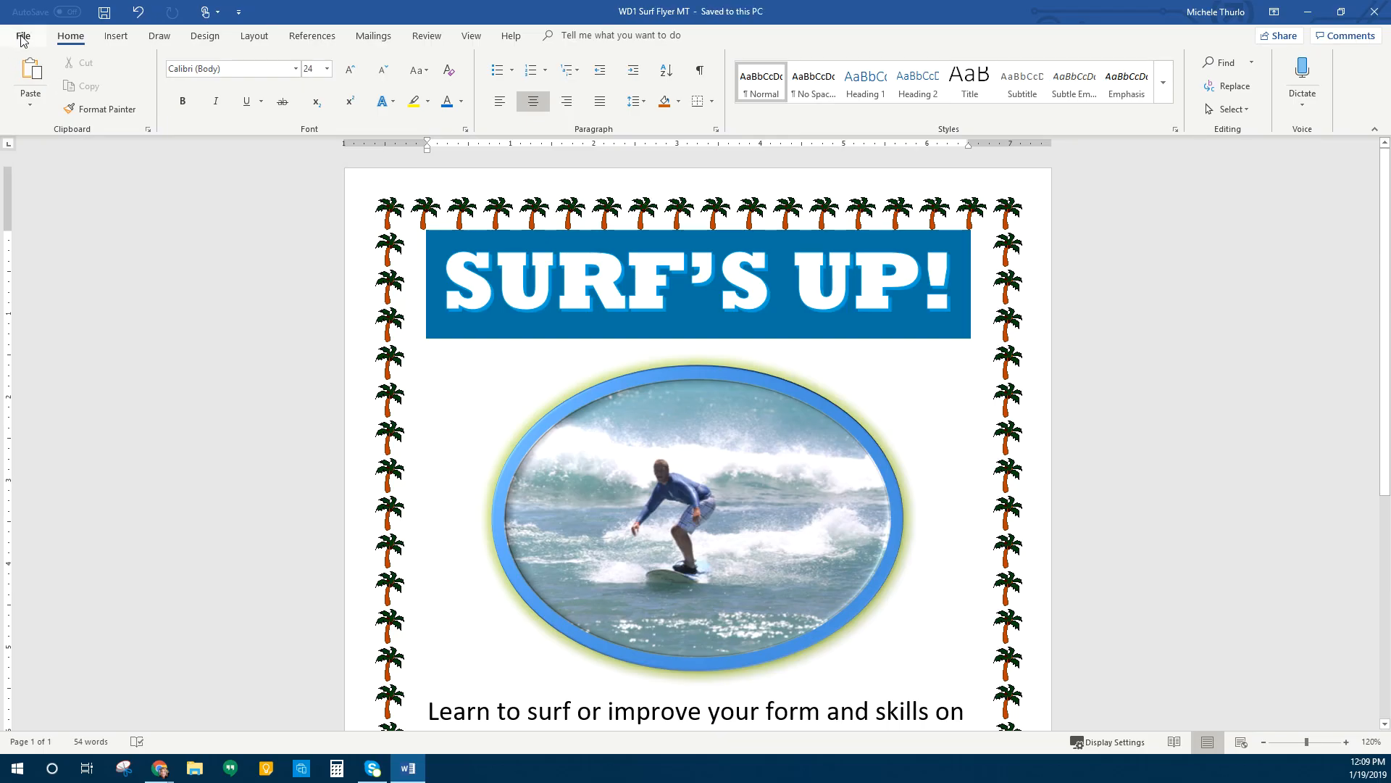
Step: Set the document properties' title to "Surf Flyer" and the tags to "word project 1 surf"
click(26, 40)
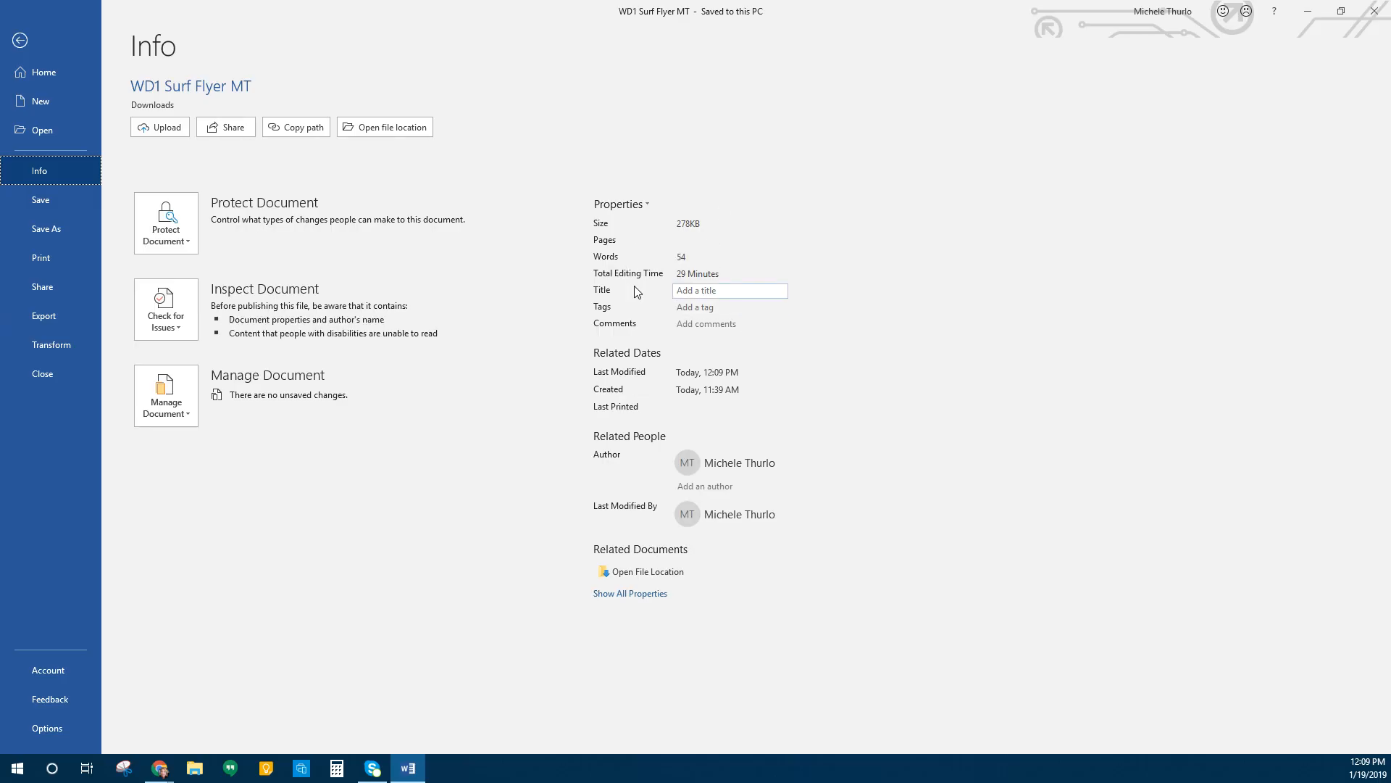
click(699, 292)
text(Surf Flyer)
click(707, 304)
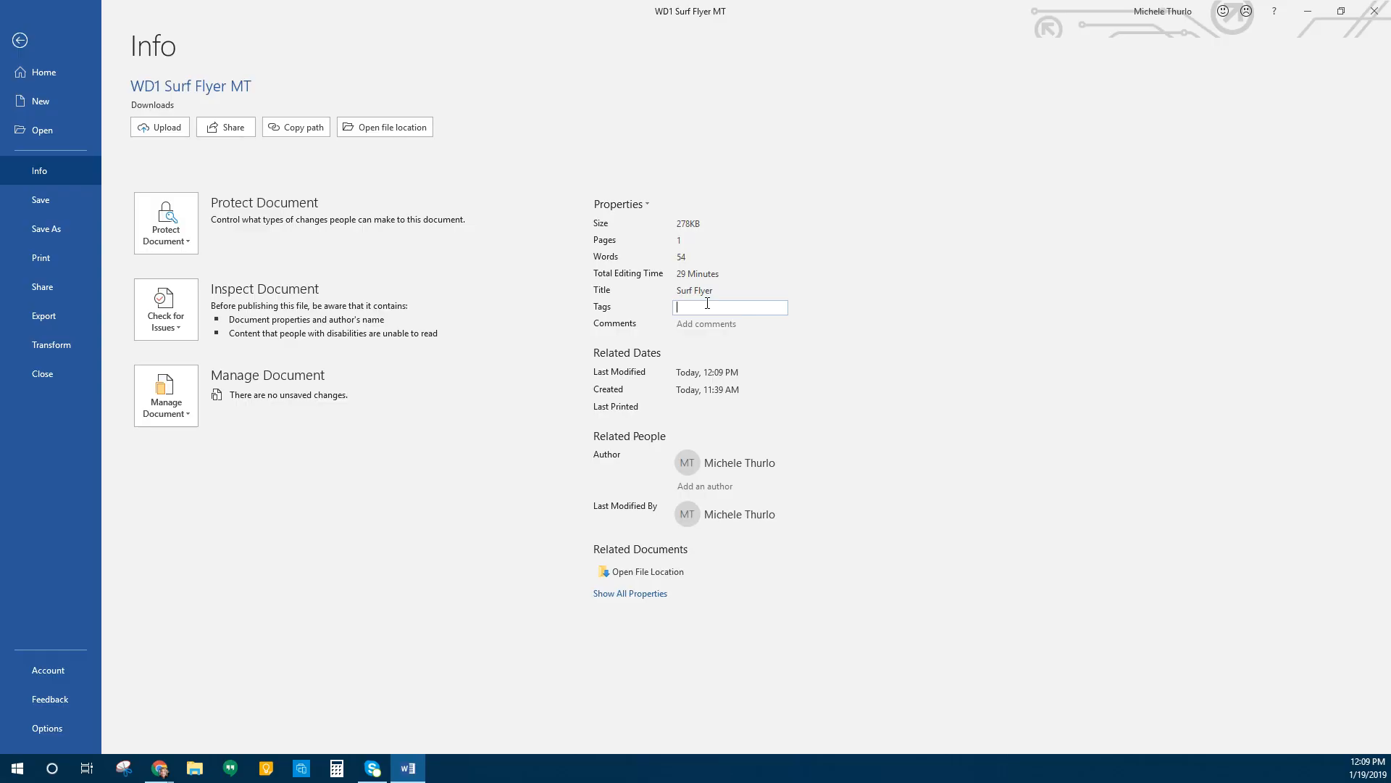
text(word project 1 suf)
key(BackSpace)
key(BackSpace)
text(ur)
click(882, 402)
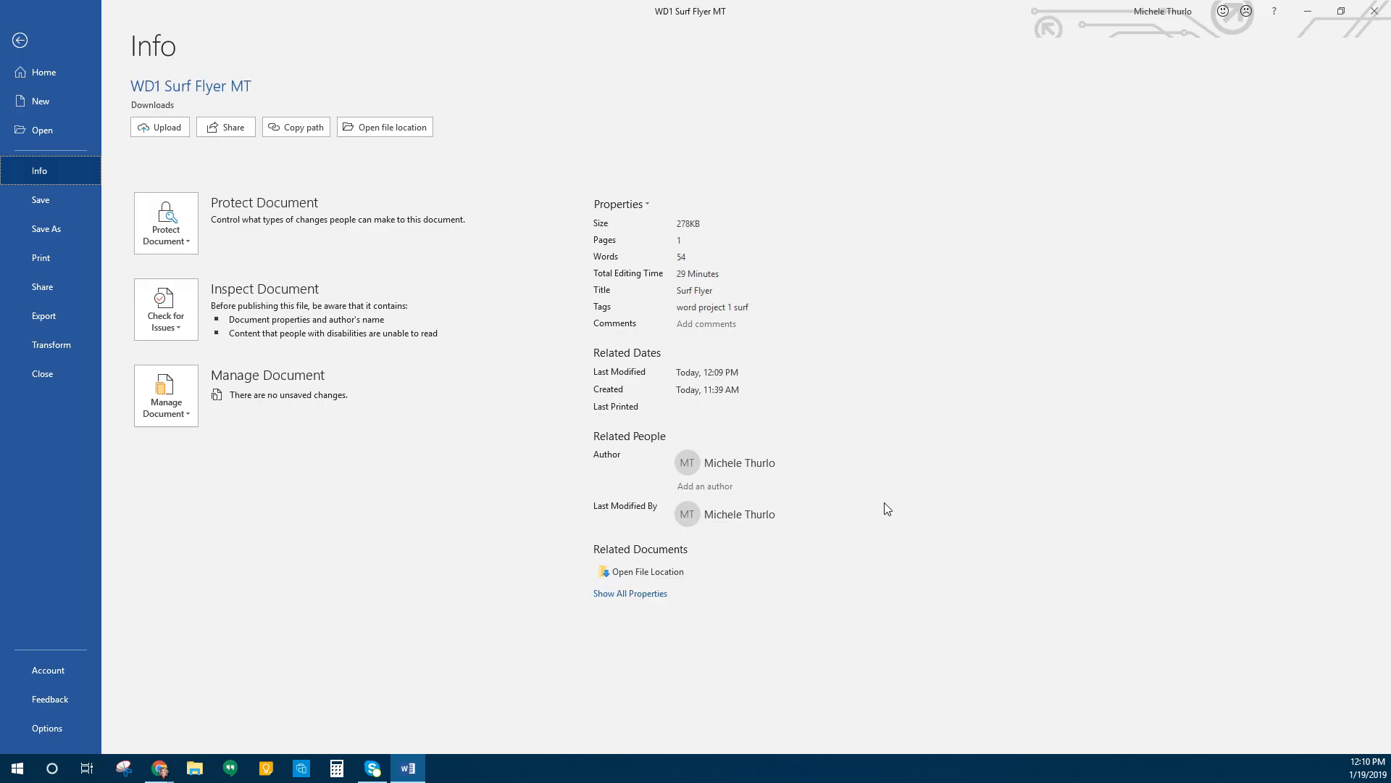
Step: Examine the summary fields in the document's advanced properties and close them without making changes
click(728, 487)
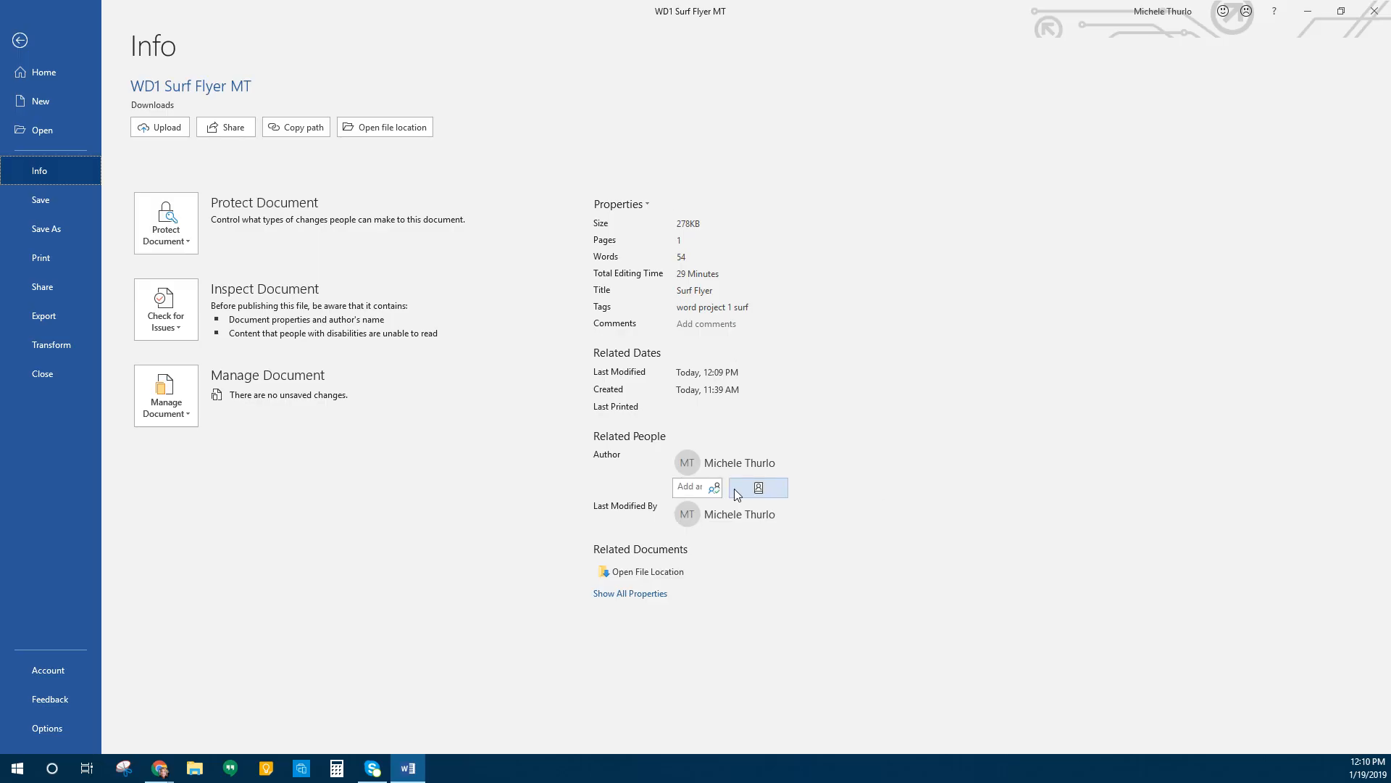
click(644, 205)
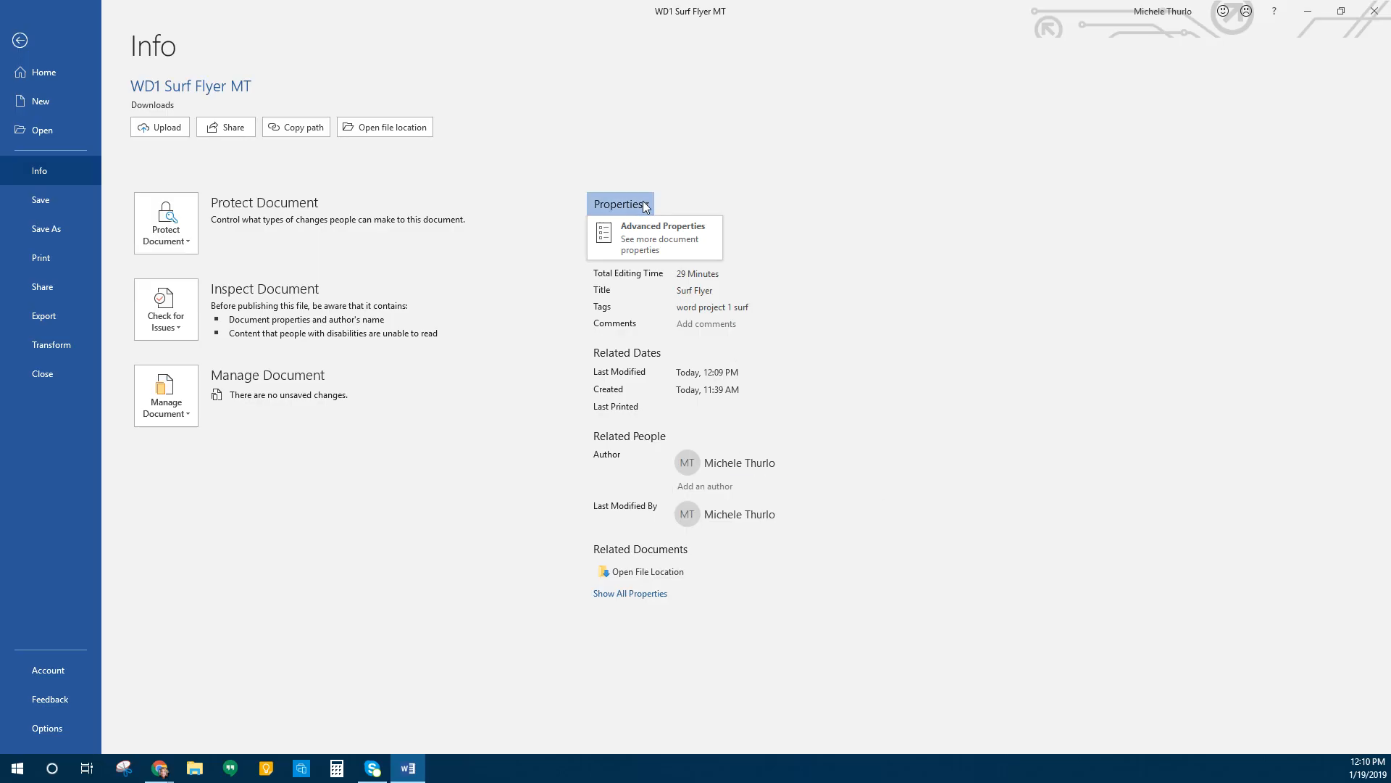
click(649, 244)
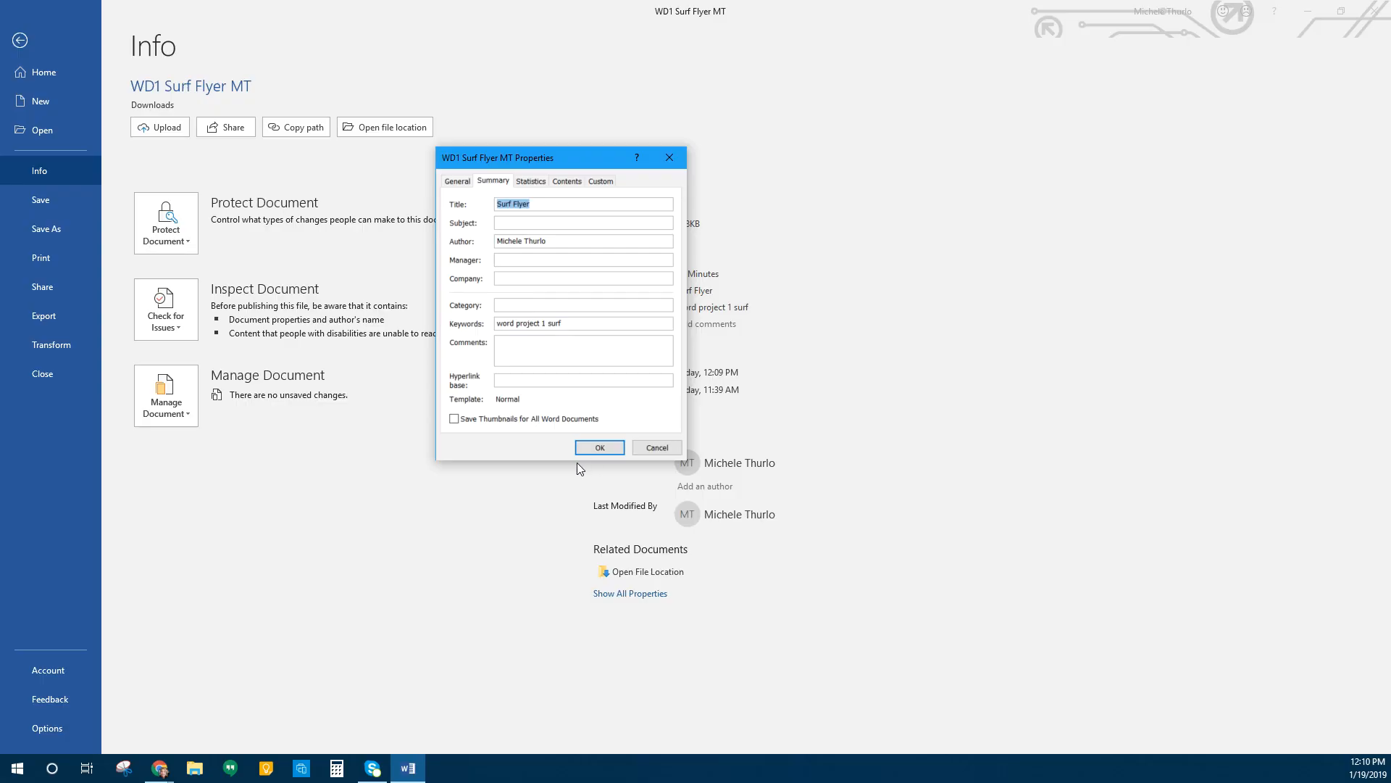
click(671, 454)
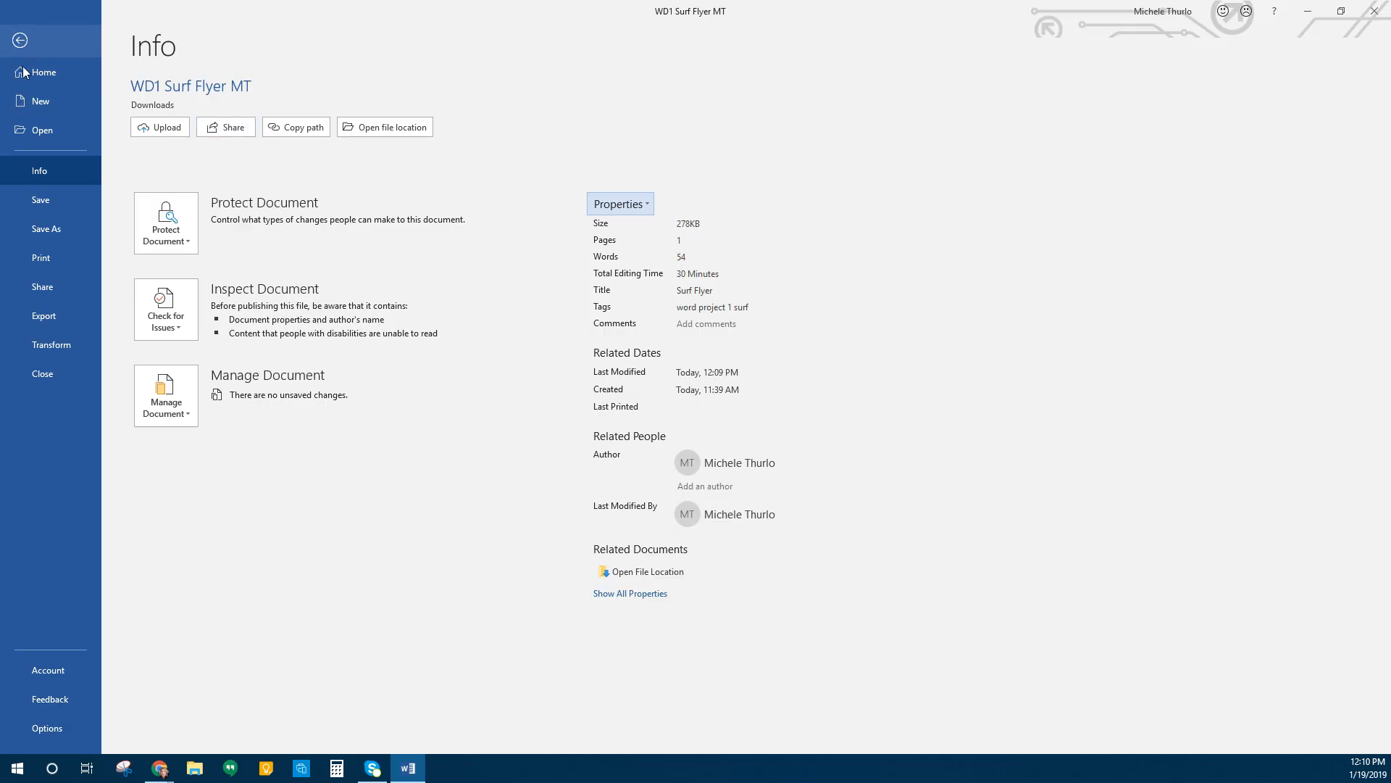
Step: Save the flyer again with its new document properties and look over the page
click(42, 201)
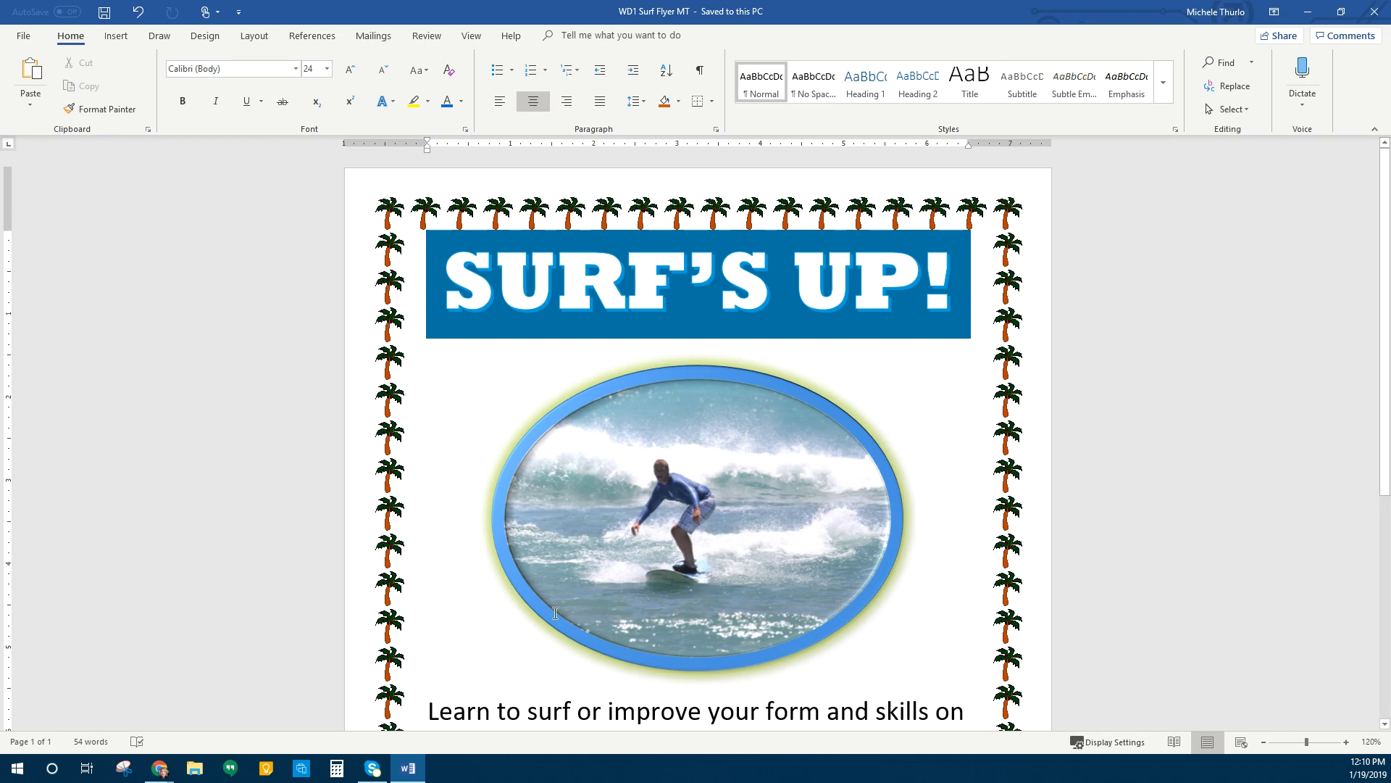
scroll(487, 603, down, 5)
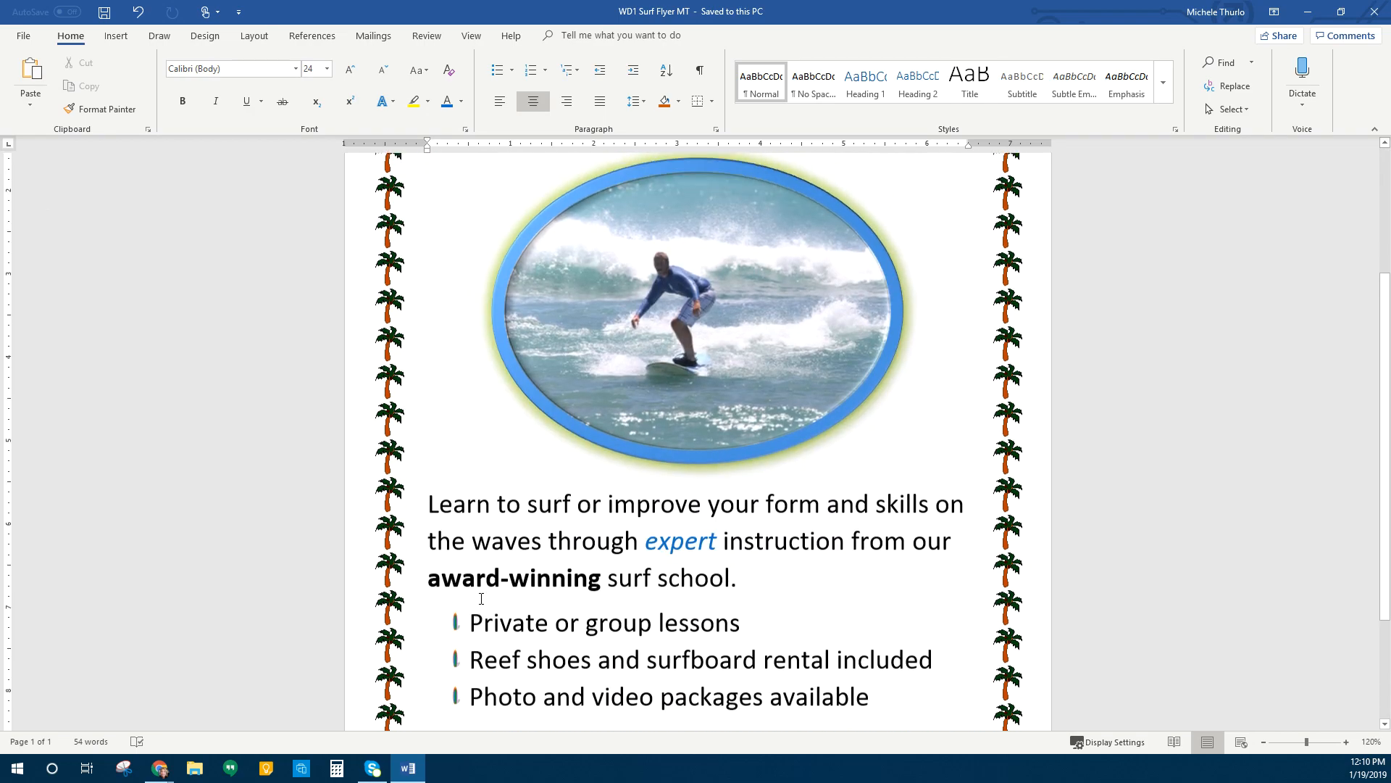
scroll(476, 606, up, 3)
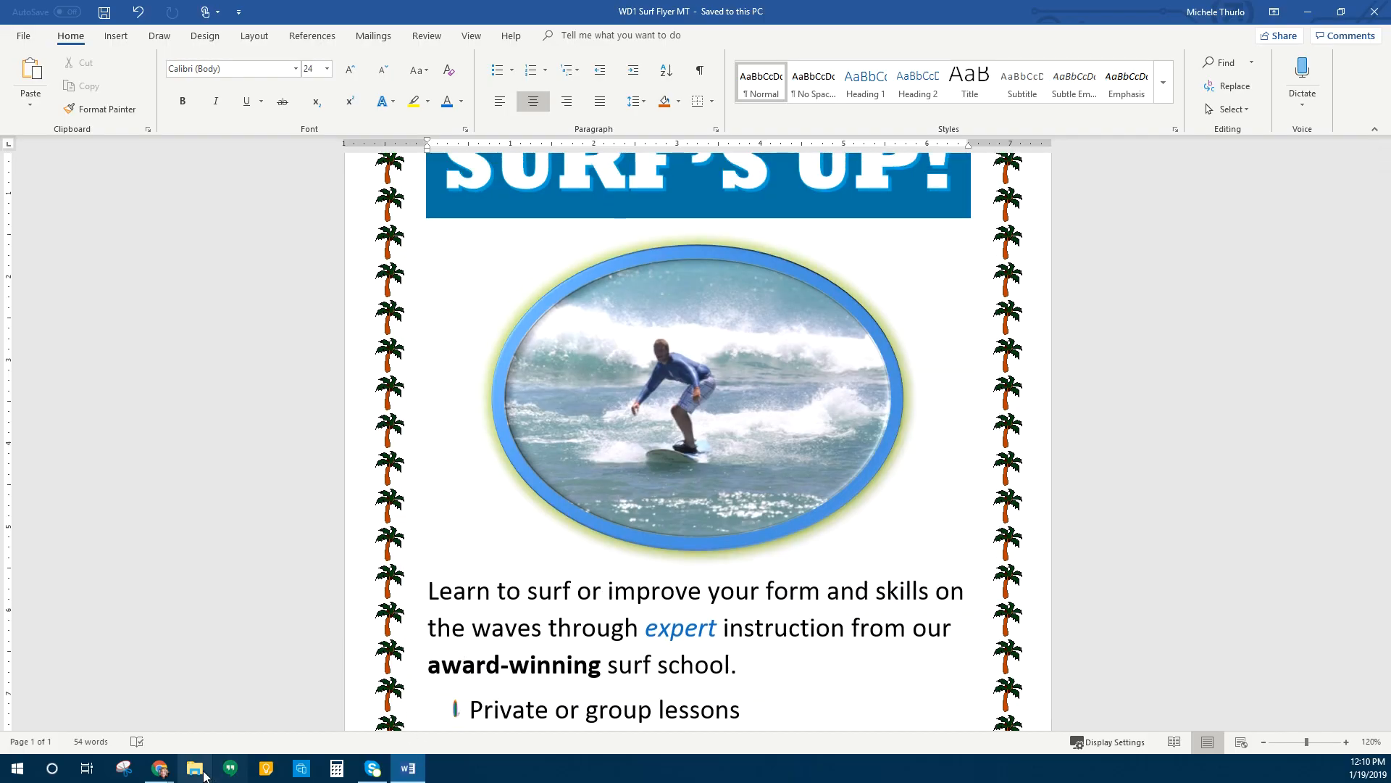
Step: Switch to the textbook PDF in Chrome and examine the sample surf flyer and the module's list of activities
click(159, 772)
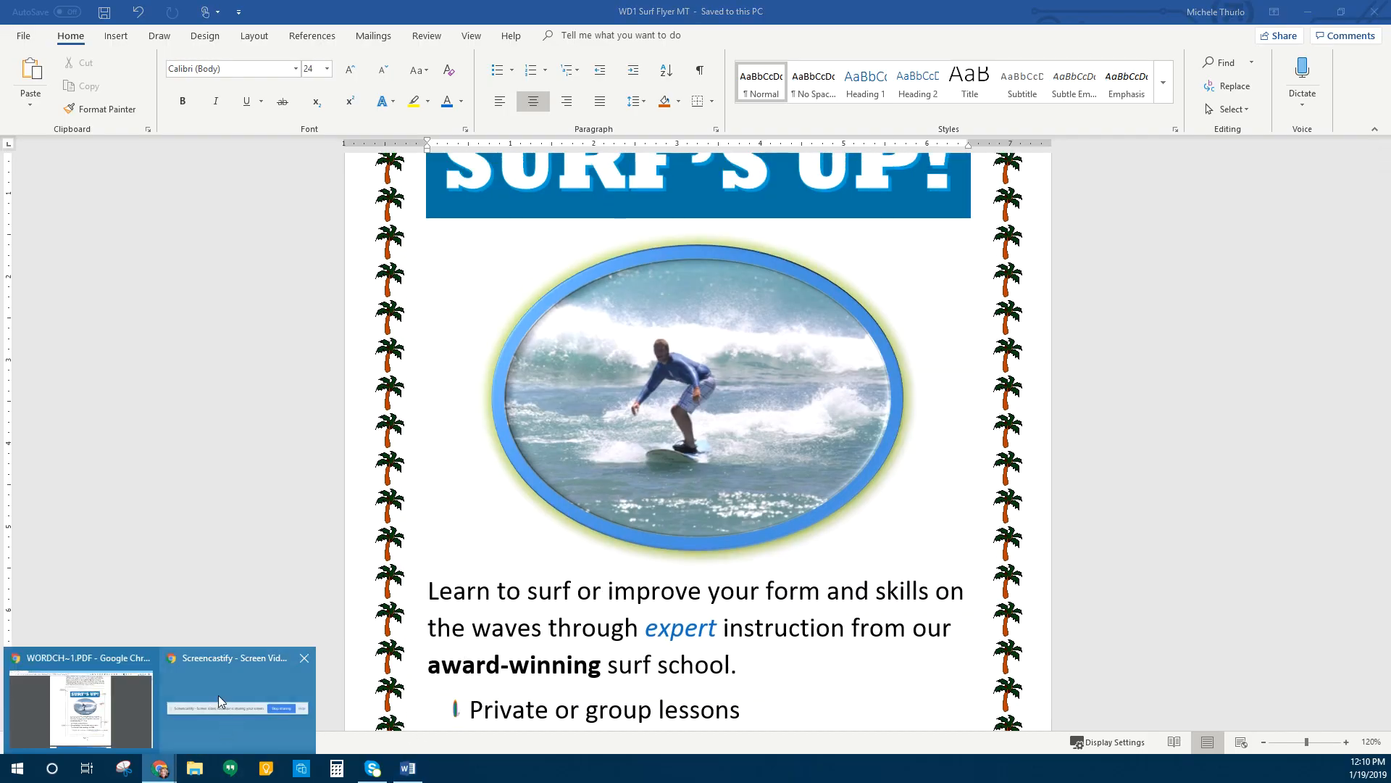
mouse_move(220, 685)
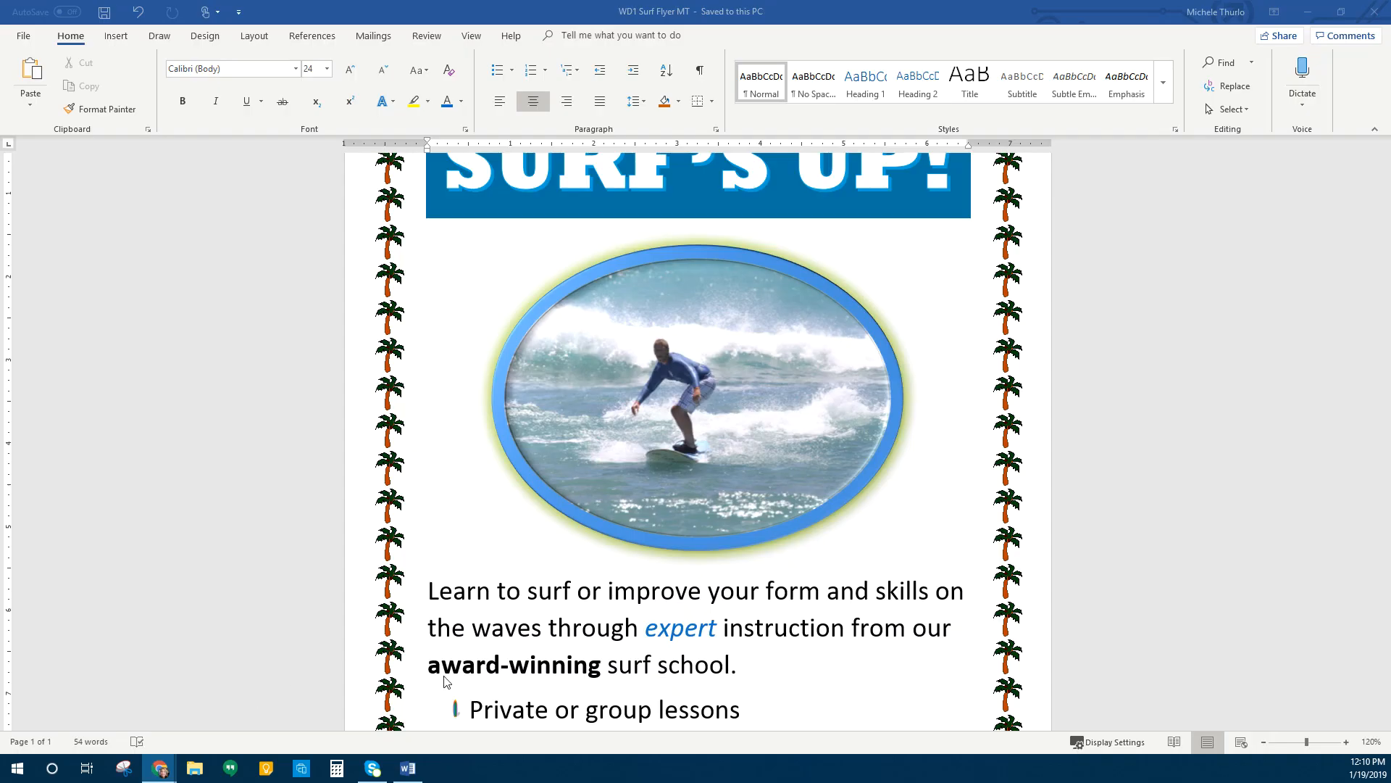
mouse_move(159, 774)
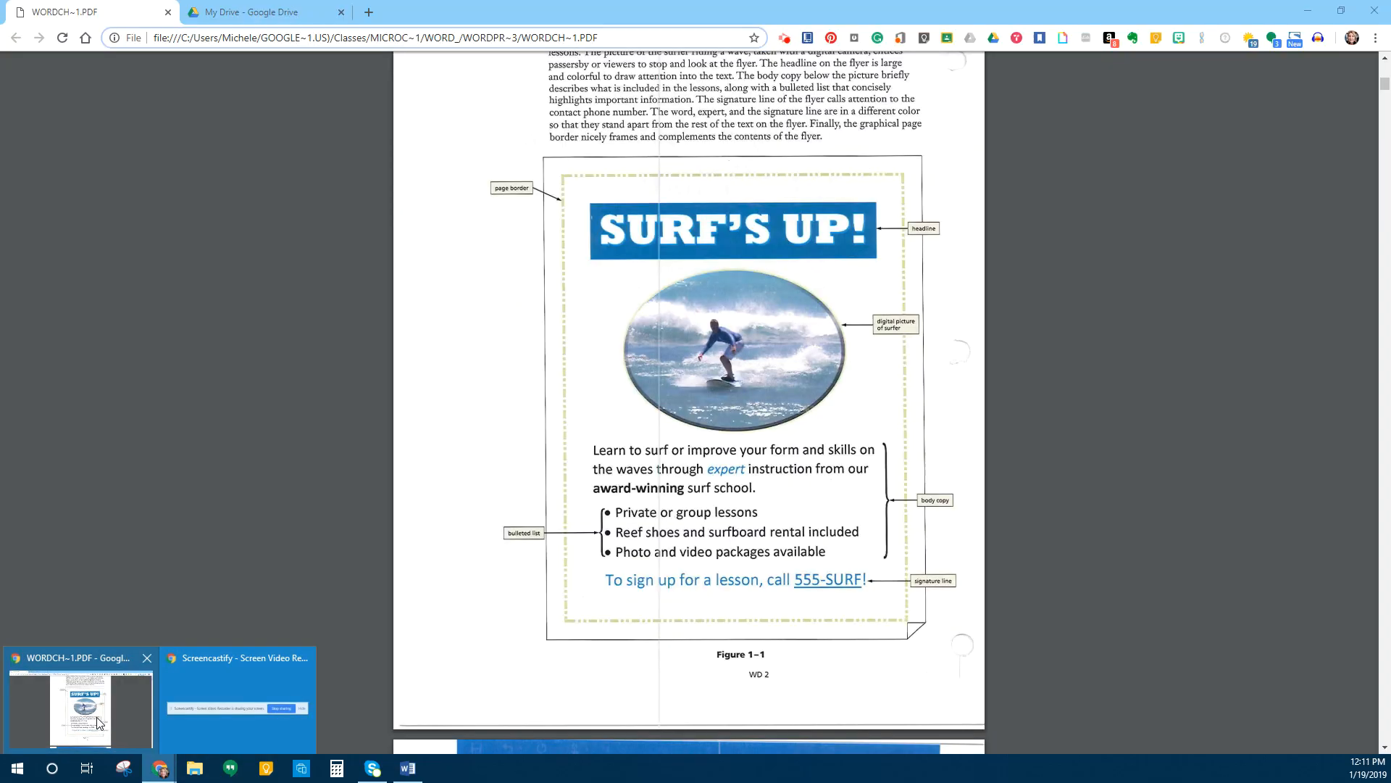
click(99, 723)
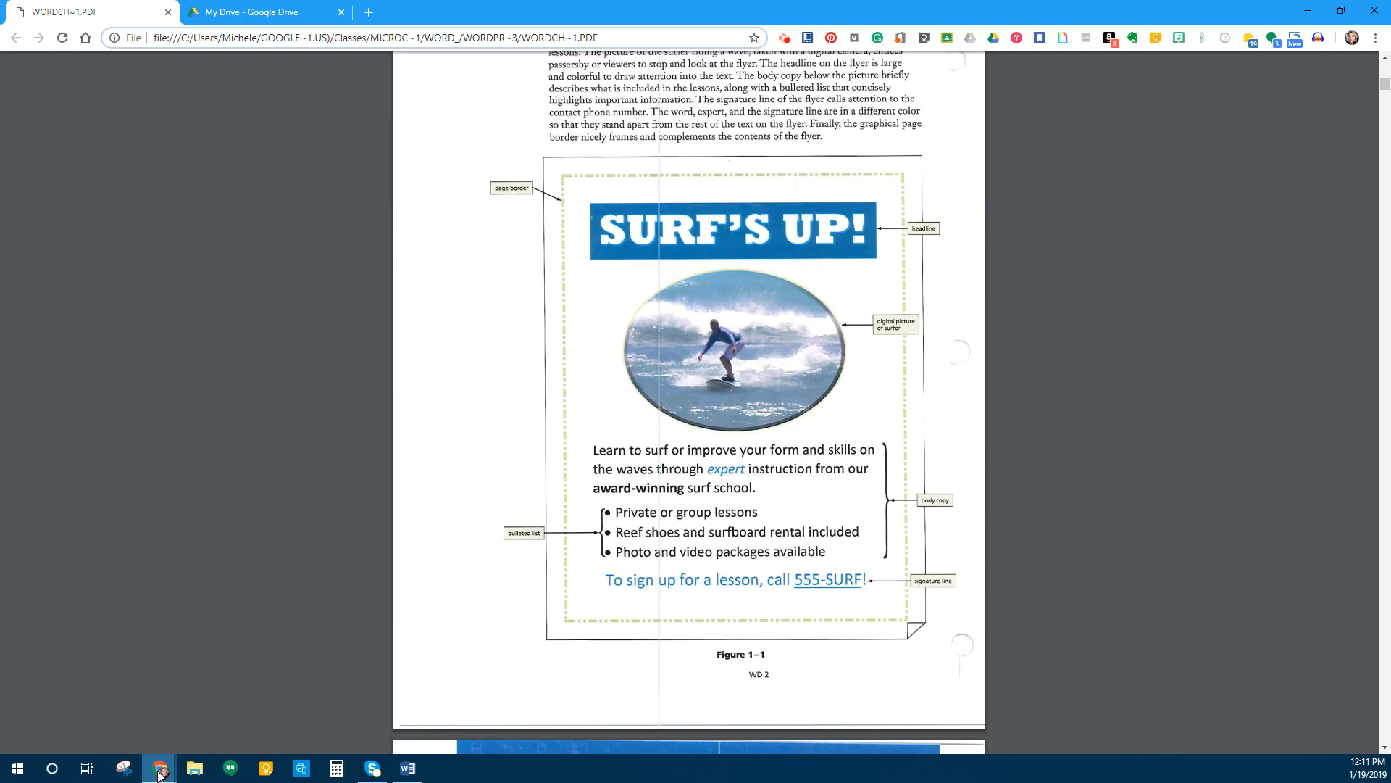
mouse_move(159, 774)
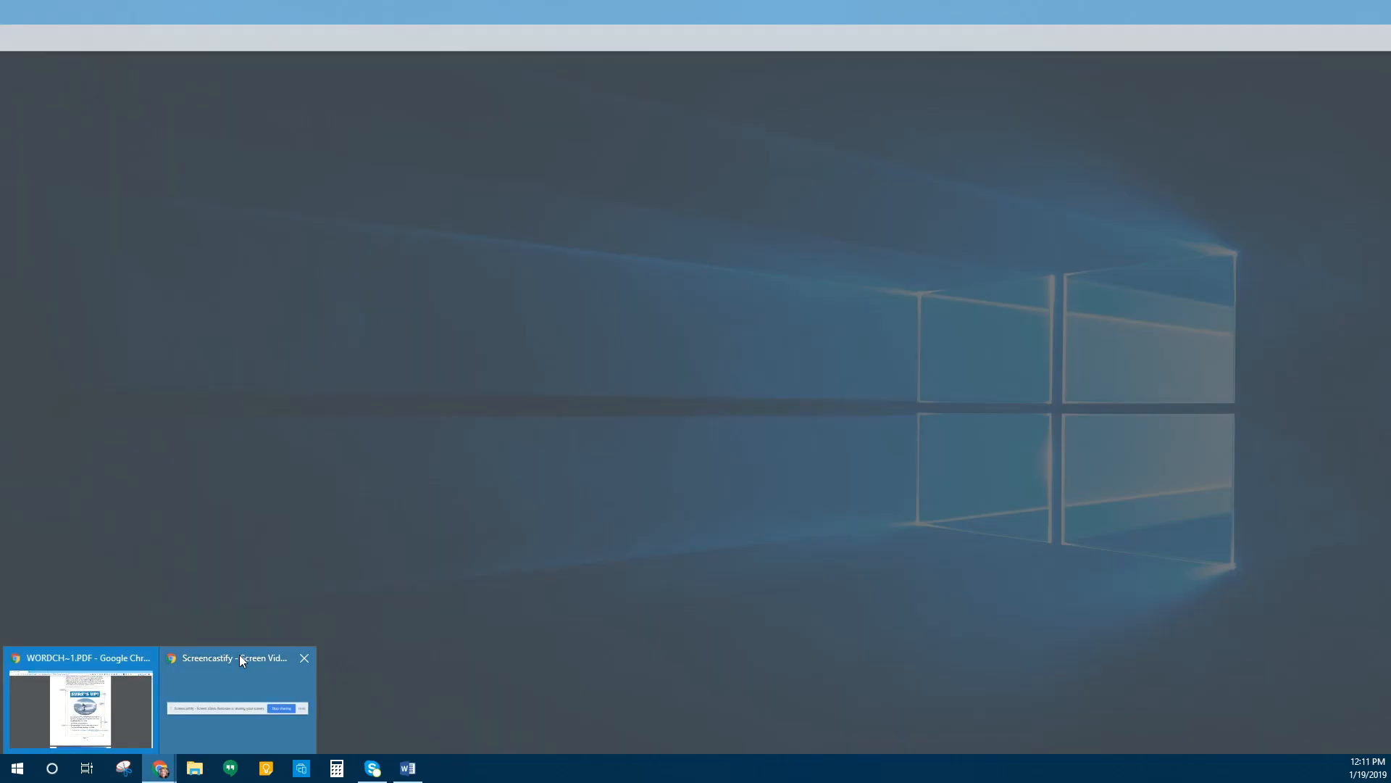
click(241, 658)
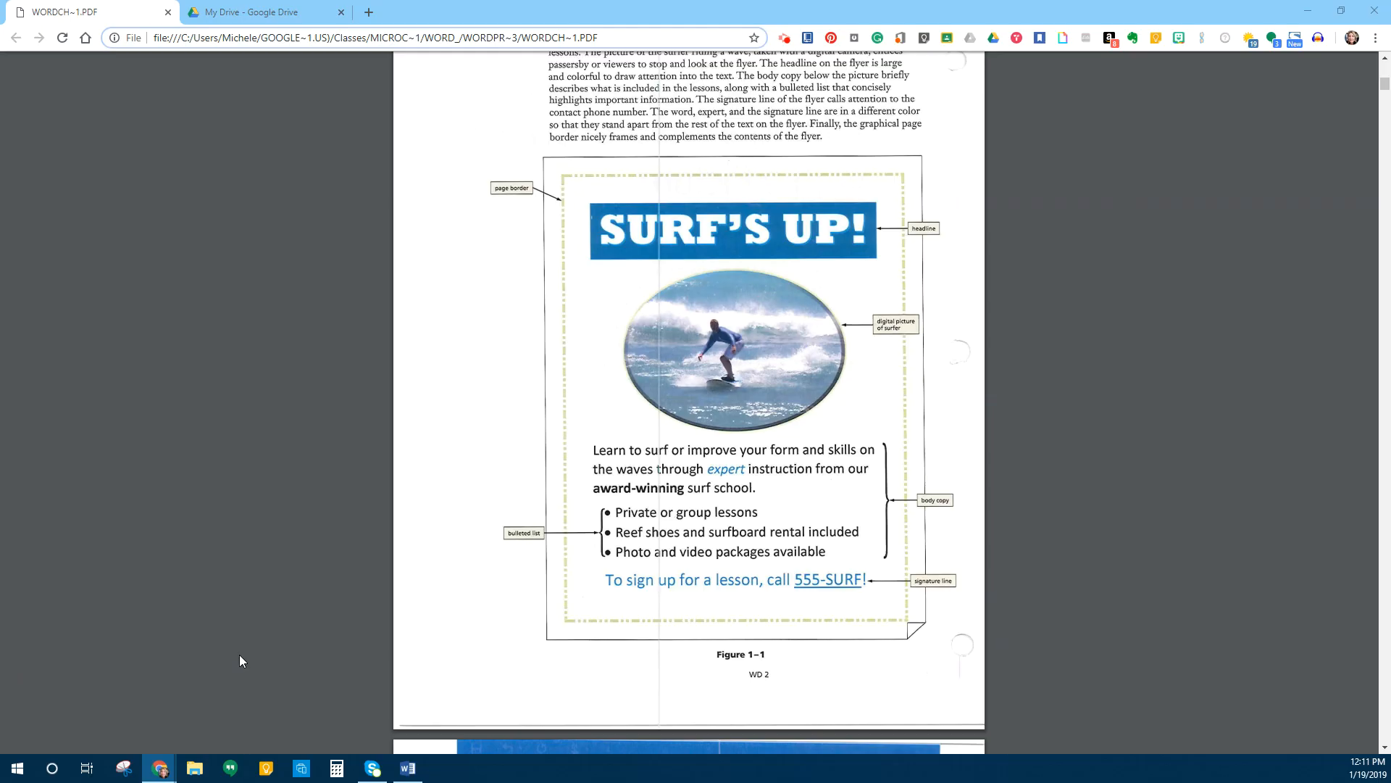
scroll(681, 615, down, 1)
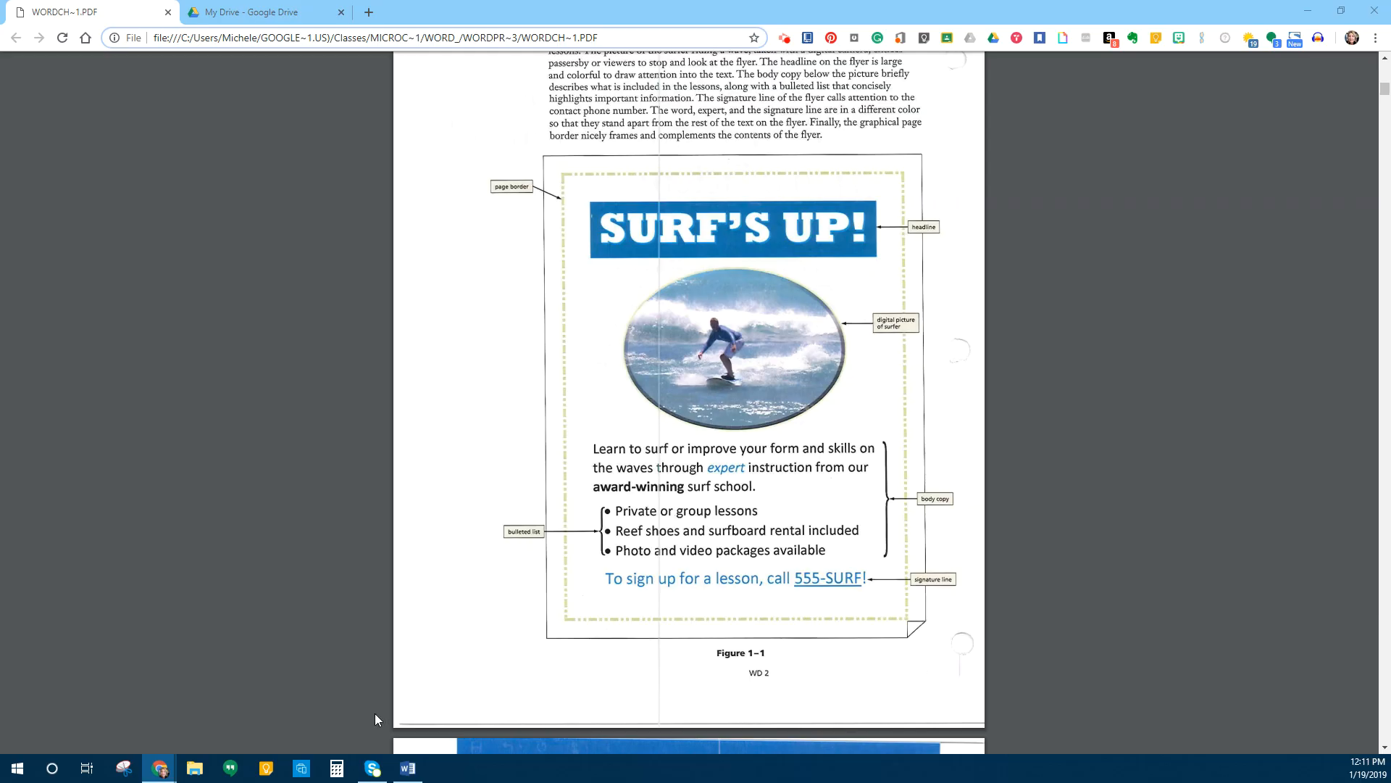
scroll(375, 718, down, 8)
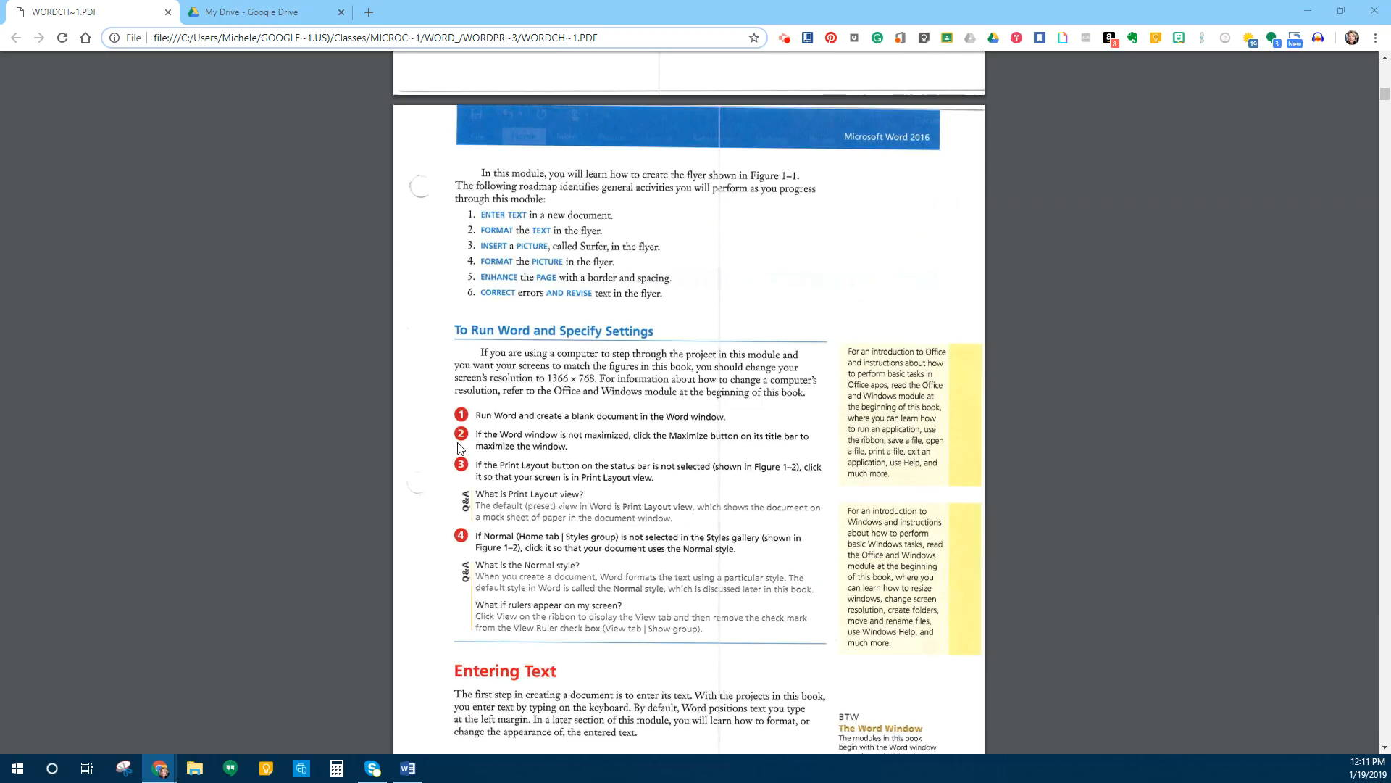
Step: Read through the "Word 1 Scoring Guide.pdf" in Google Drive for the surfer and personal flyer requirements
click(264, 15)
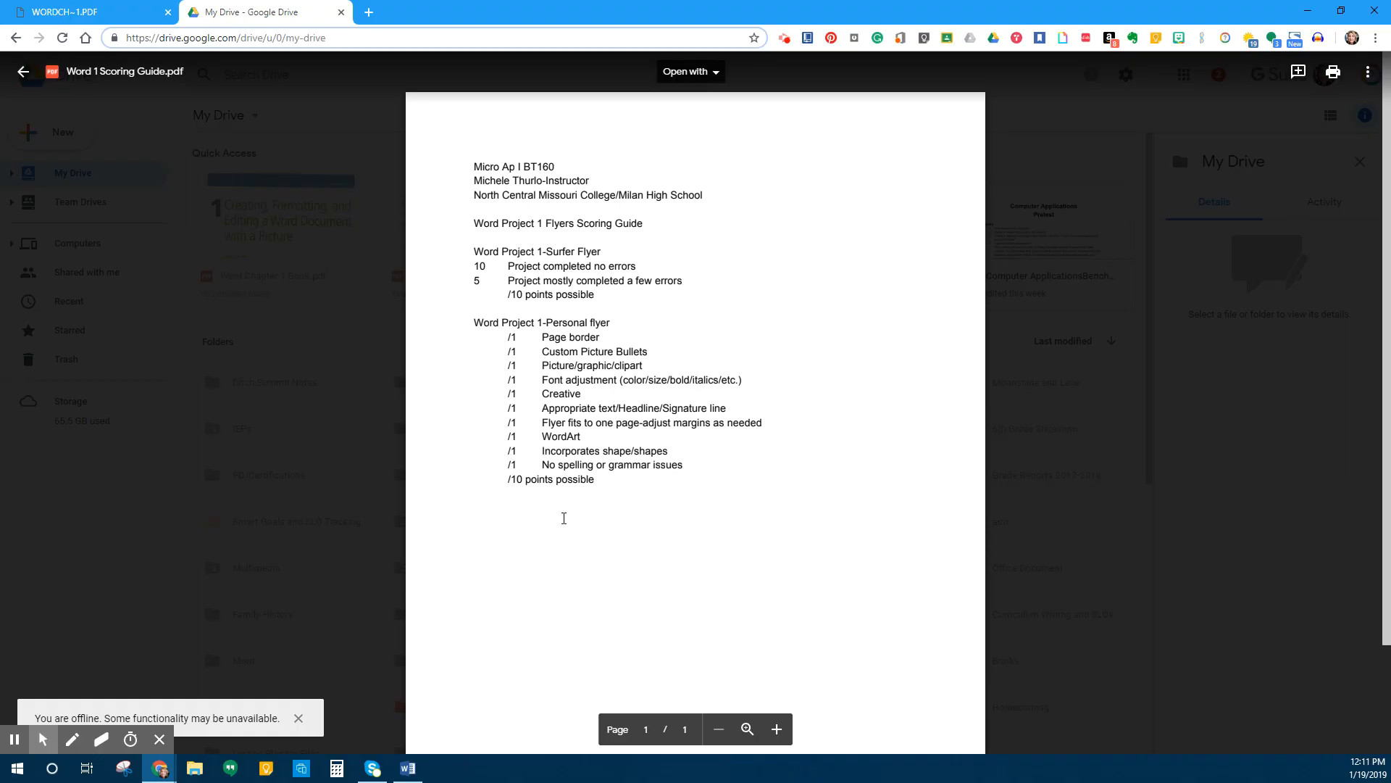
scroll(610, 339, down, 2)
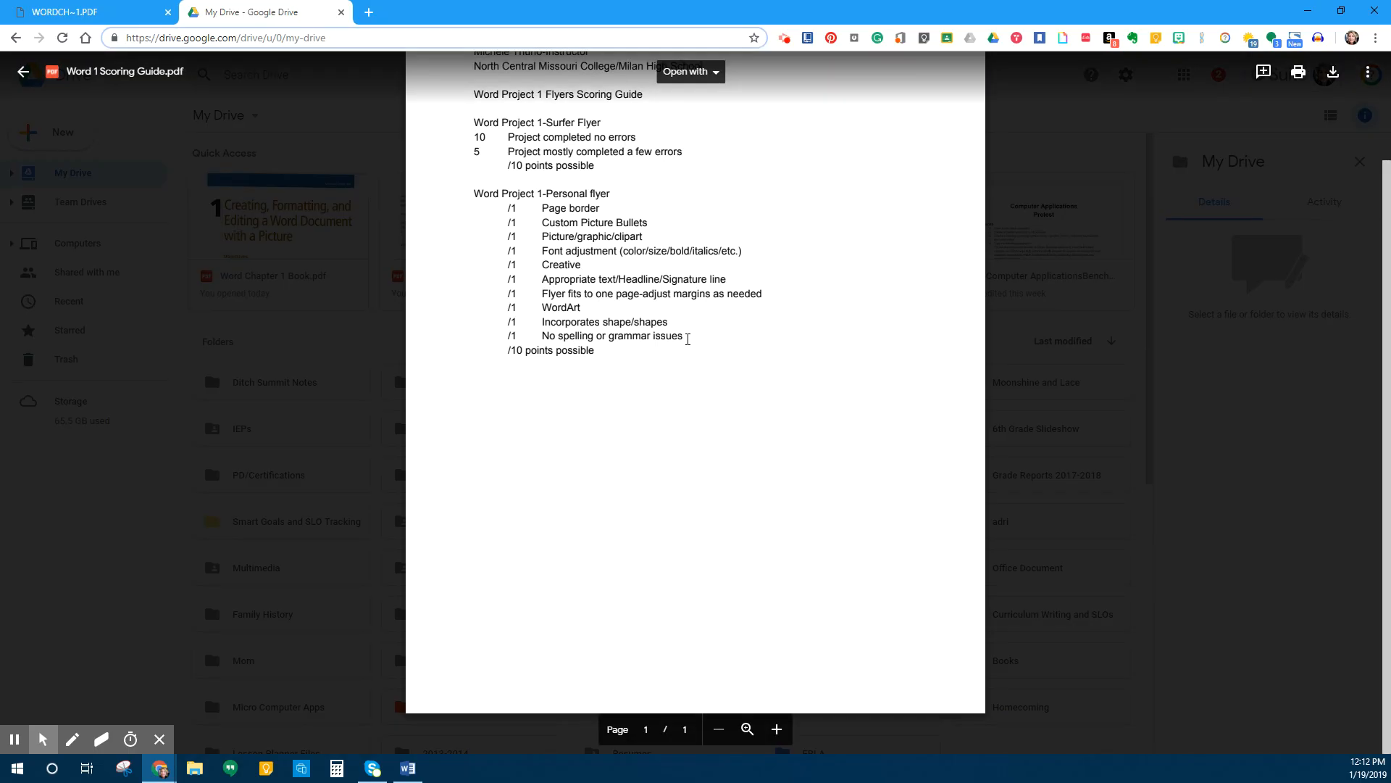
scroll(805, 357, up, 2)
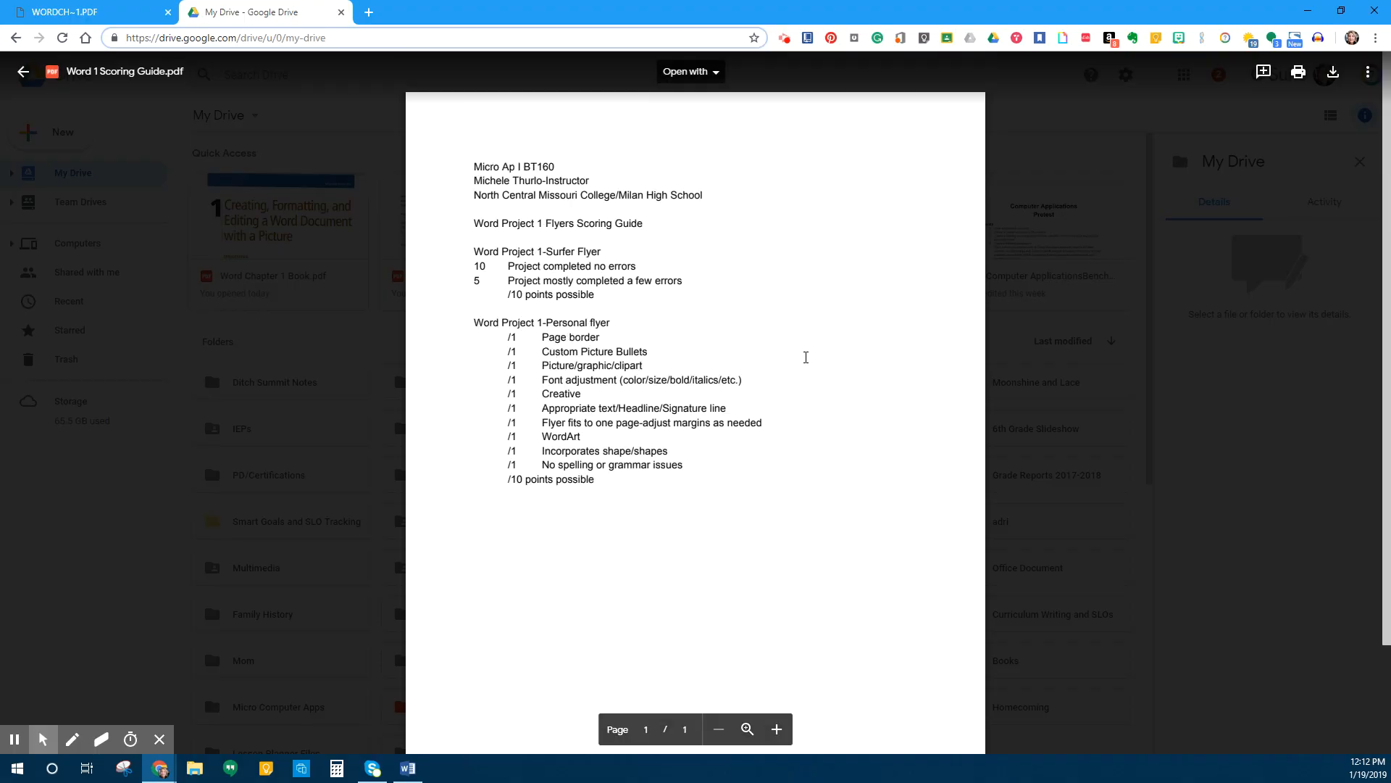